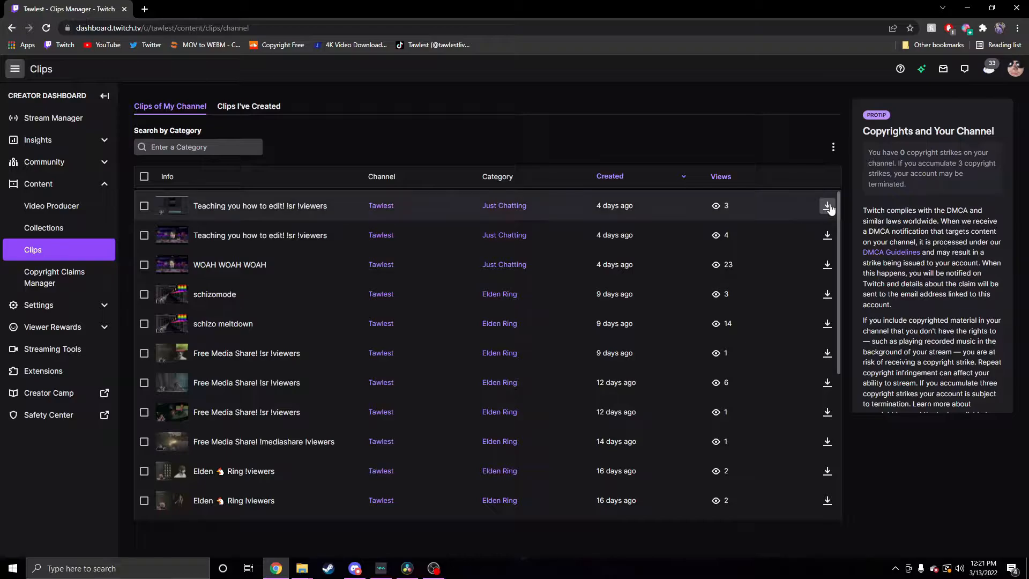
Step: Download the first listed channel clip, "Teaching you how to edit! !sr !viewers", from the Clips manager
{"action": "left_click", "coordinate": [827, 205]}
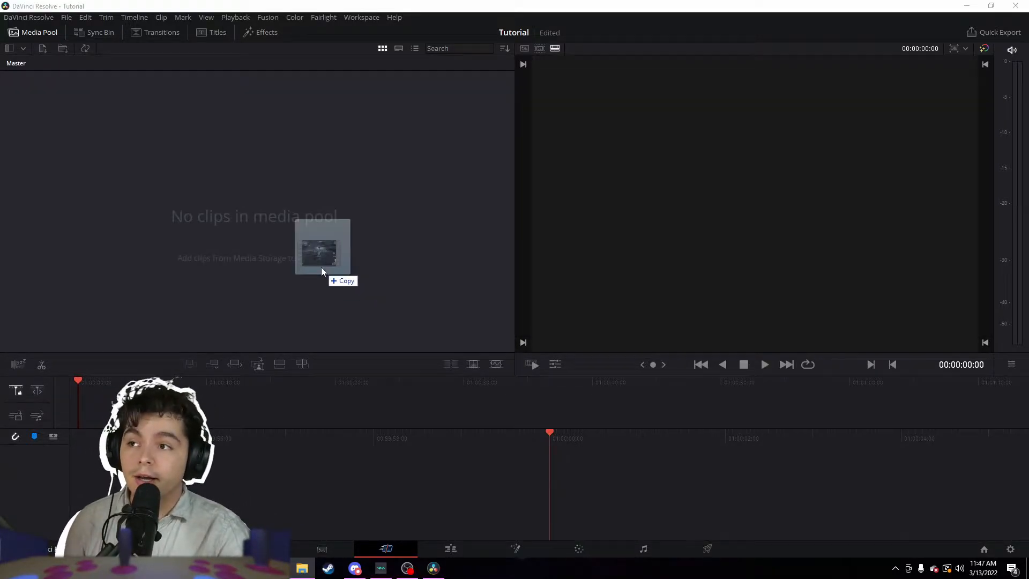
Step: In DaVinci Resolve, place the gameplay clip on a timeline matched to its frame rate and set the resolution to Portrait 1080 x 1920
{"action": "left_click_drag", "start_coordinate": [320, 267], "coordinate": [594, 491]}
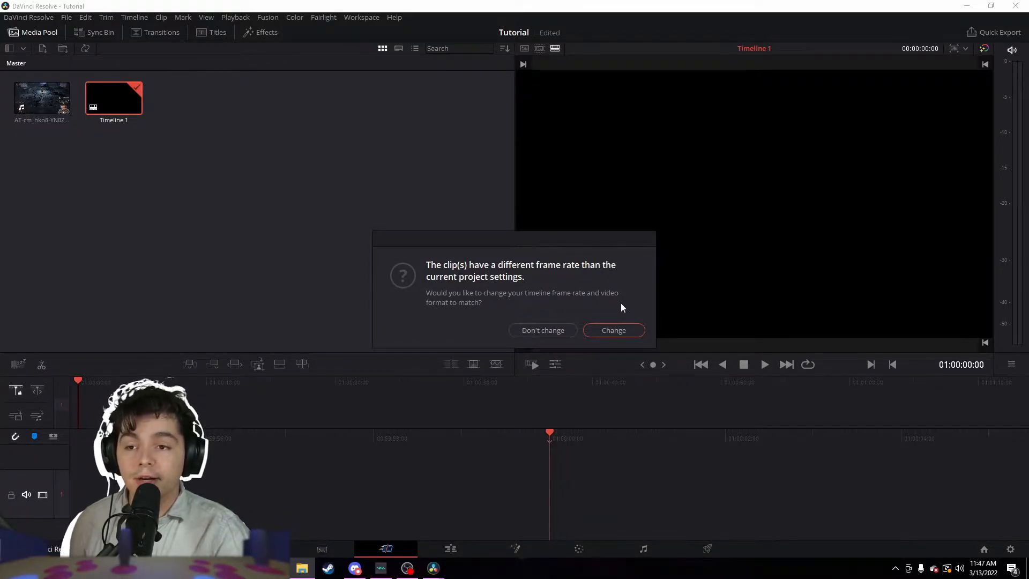
{"action": "left_click", "coordinate": [613, 330]}
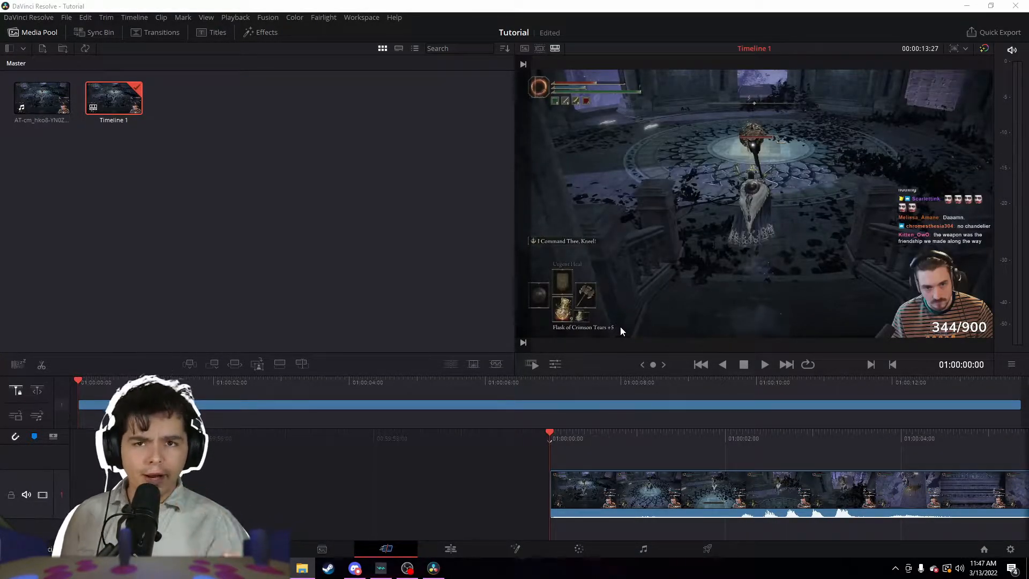
{"action": "left_click", "coordinate": [963, 48]}
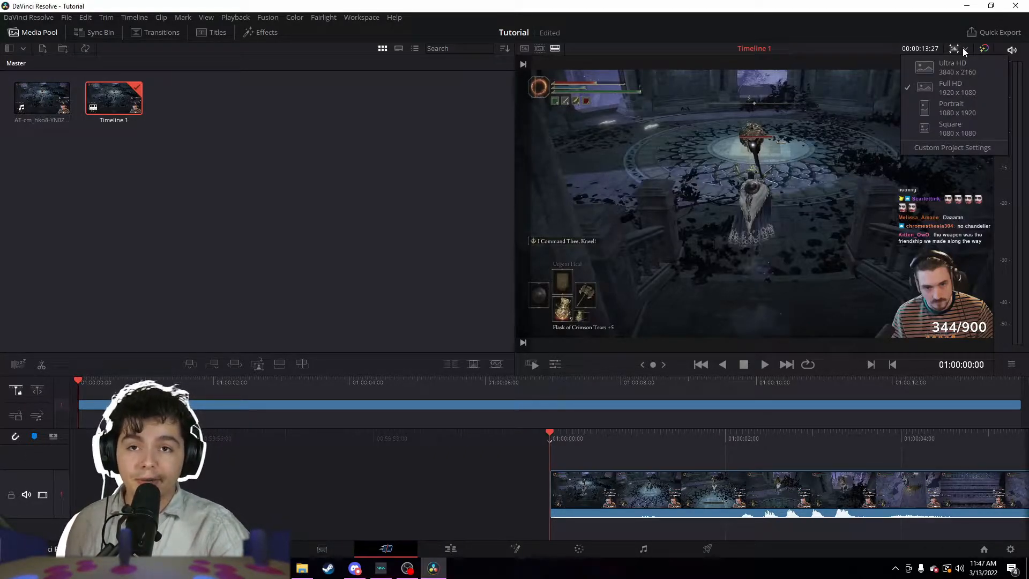
{"action": "left_click", "coordinate": [955, 116]}
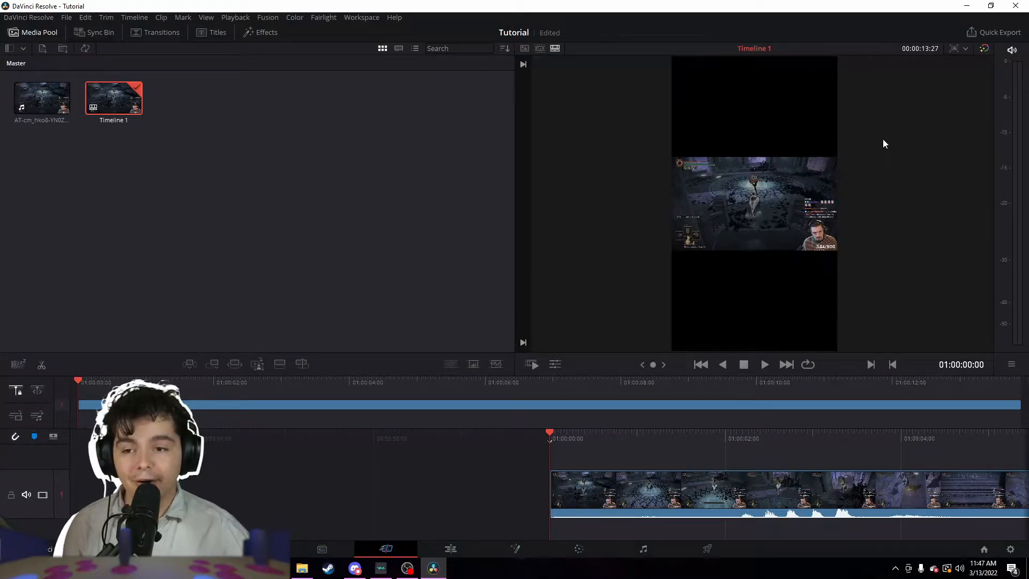
Step: Switch to the Edit page and display the Inspector, Media Pool and Effects Library
{"action": "left_click", "coordinate": [469, 552]}
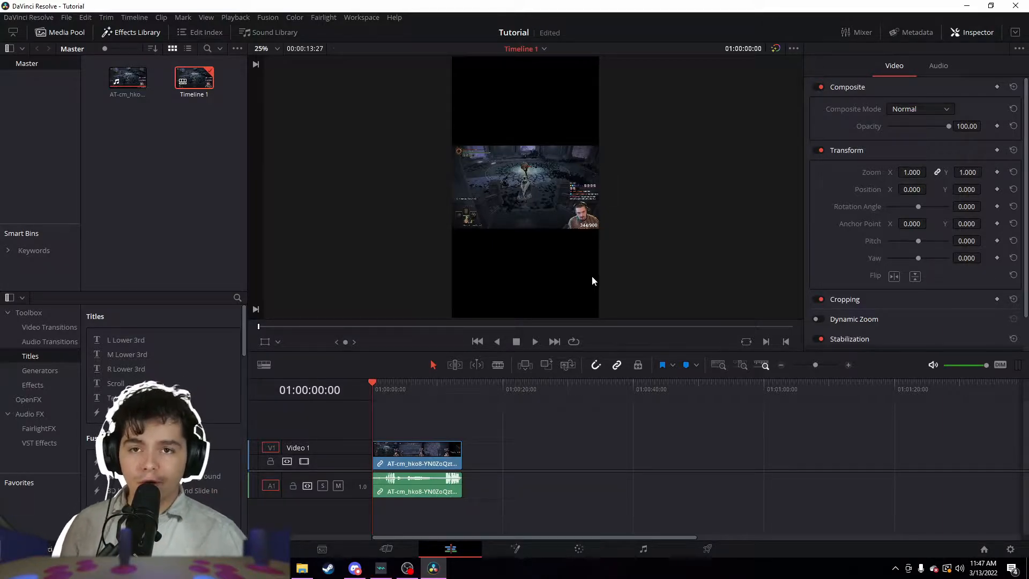
{"action": "left_click", "coordinate": [971, 32]}
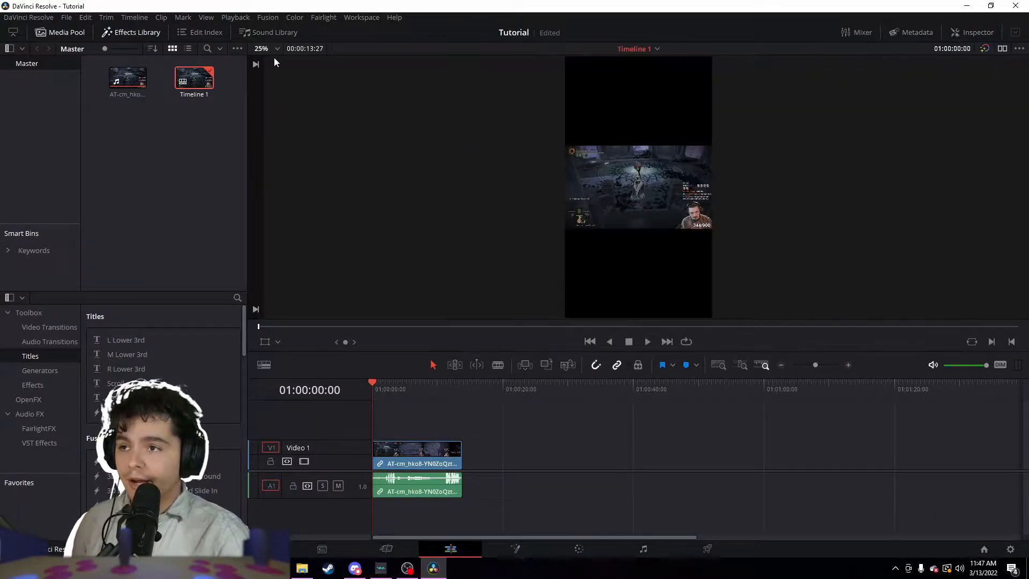
{"action": "left_click", "coordinate": [129, 33]}
{"action": "left_click", "coordinate": [67, 33]}
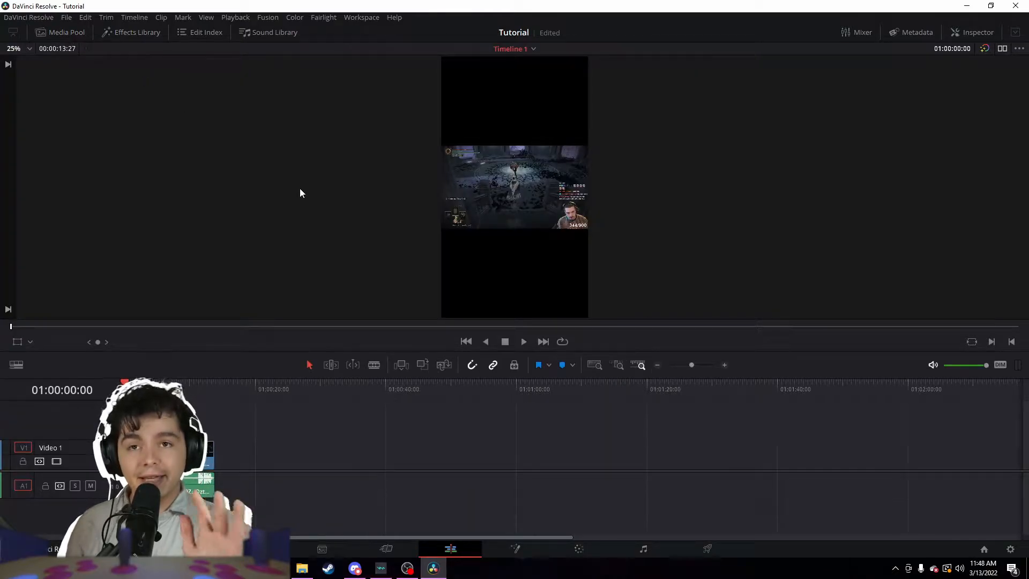
{"action": "left_click", "coordinate": [980, 32]}
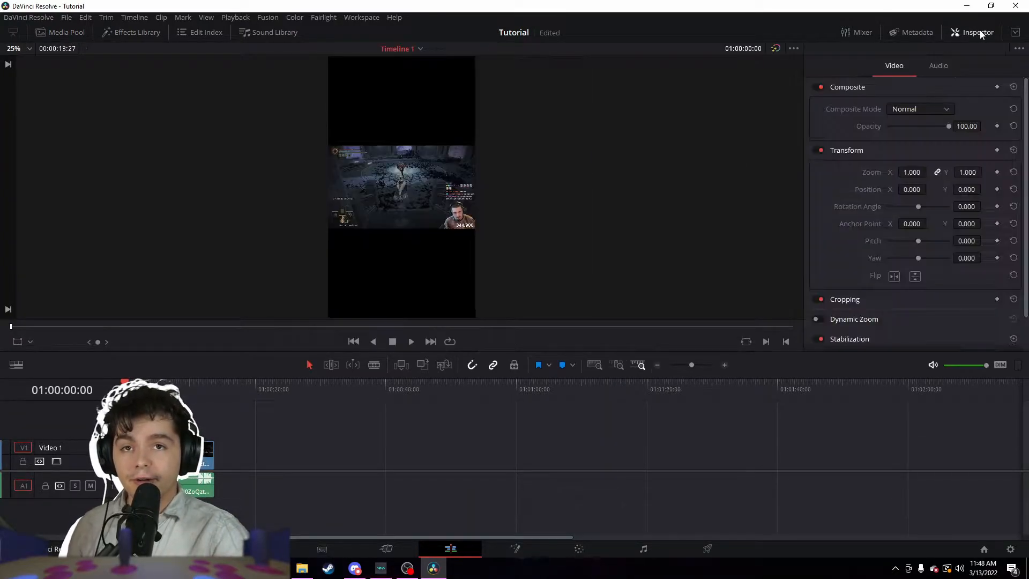
{"action": "left_click", "coordinate": [56, 33]}
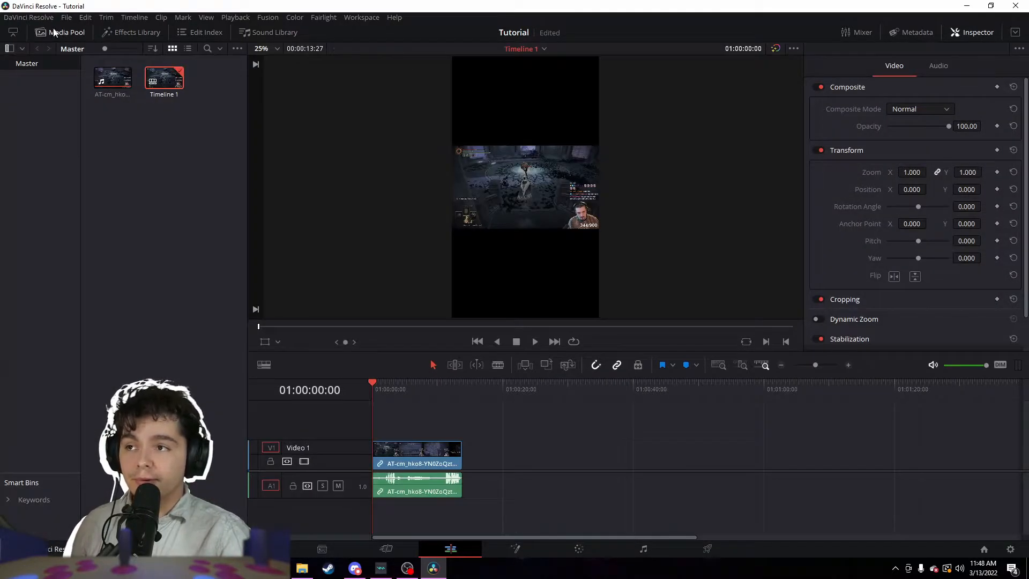
{"action": "left_click", "coordinate": [124, 33]}
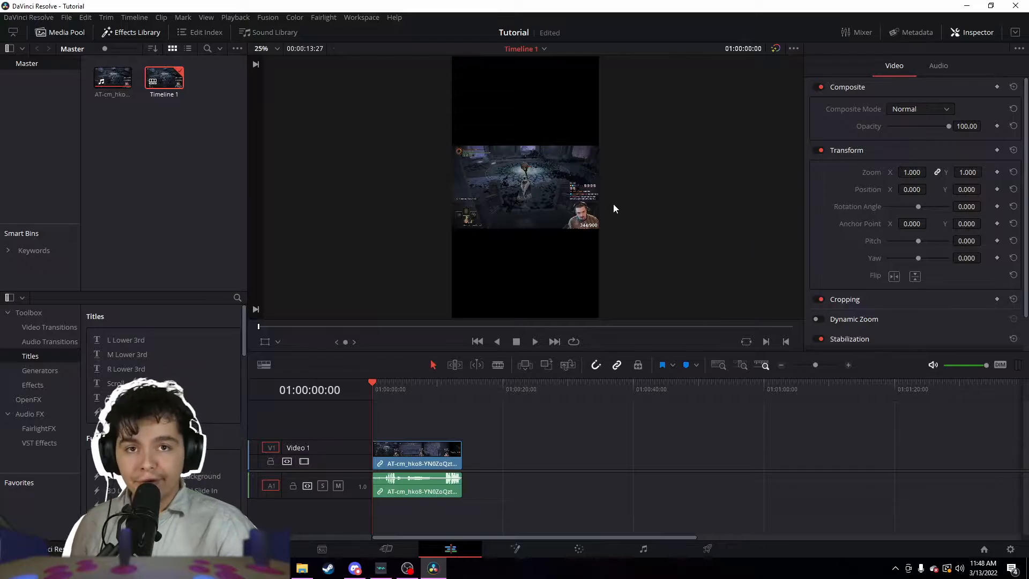
Step: Split the clip at 01:00:02:04, just before the first burst of sound in the audio waveform, and return to Selection mode
{"action": "scroll", "coordinate": [618, 204], "scroll_direction": "up", "scroll_amount": 5}
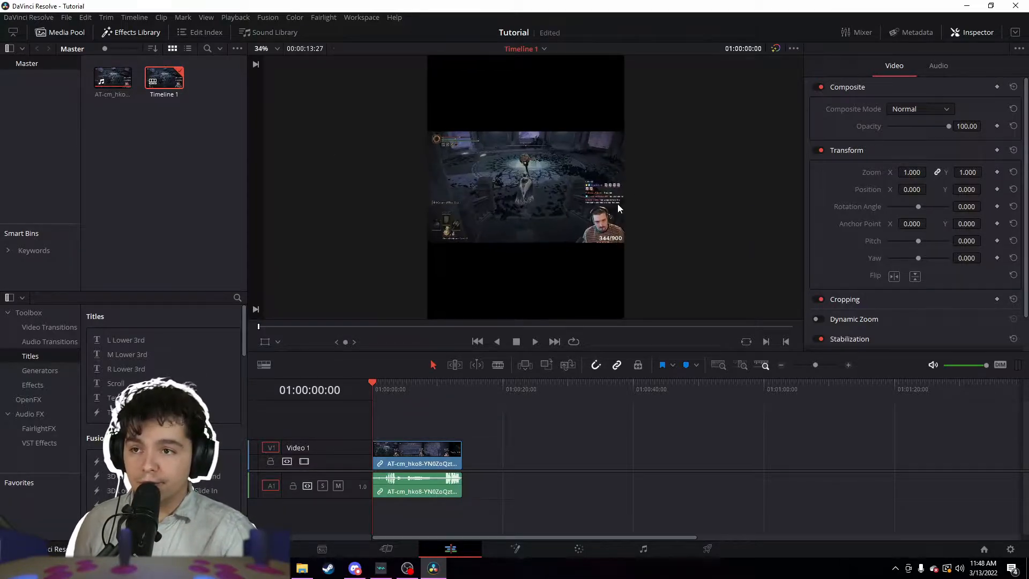
{"action": "scroll", "coordinate": [619, 207], "scroll_direction": "up", "scroll_amount": 2}
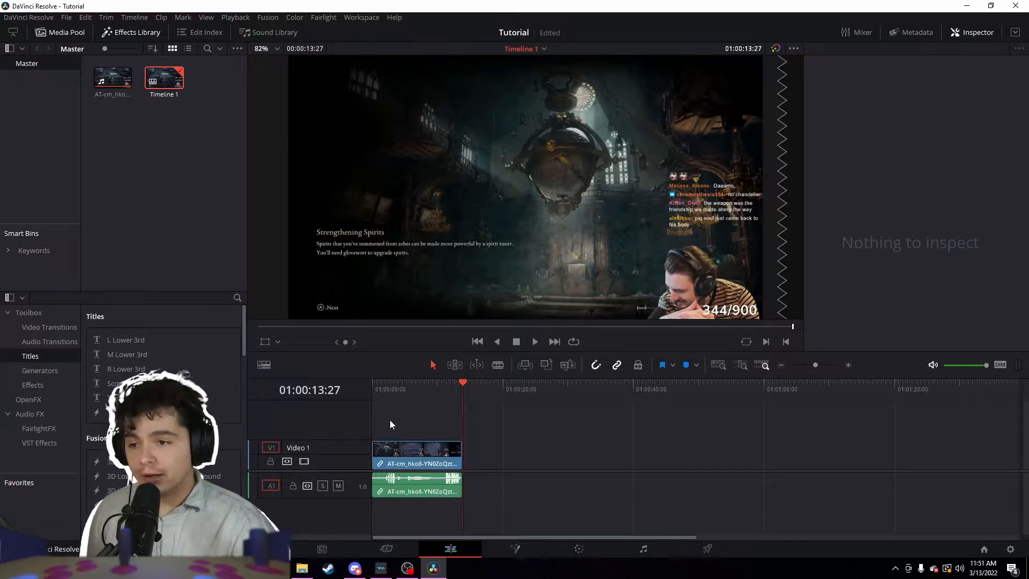
{"action": "left_click", "coordinate": [377, 387]}
{"action": "left_click", "coordinate": [834, 365]}
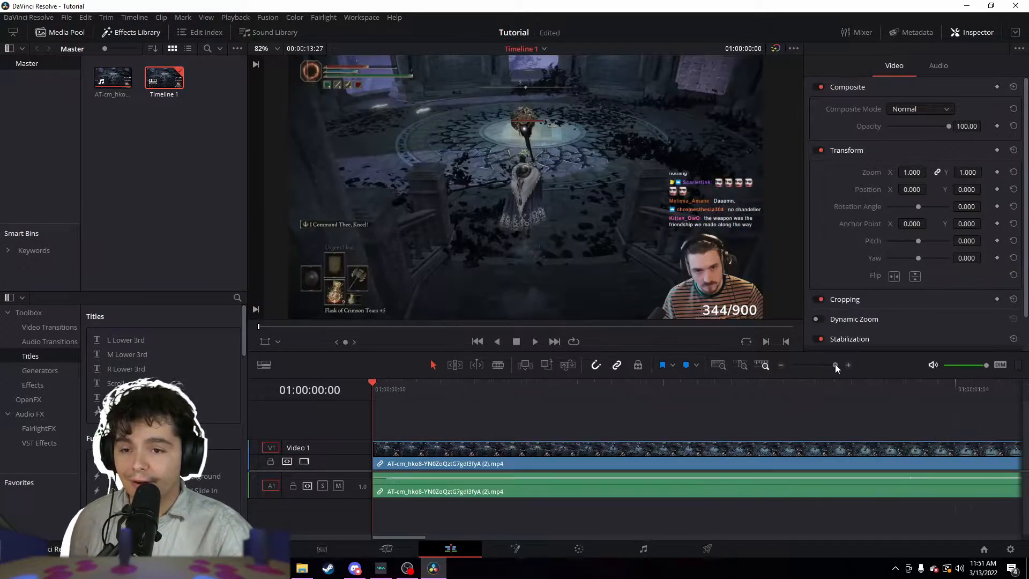
{"action": "left_click_drag", "start_coordinate": [488, 388], "coordinate": [516, 391]}
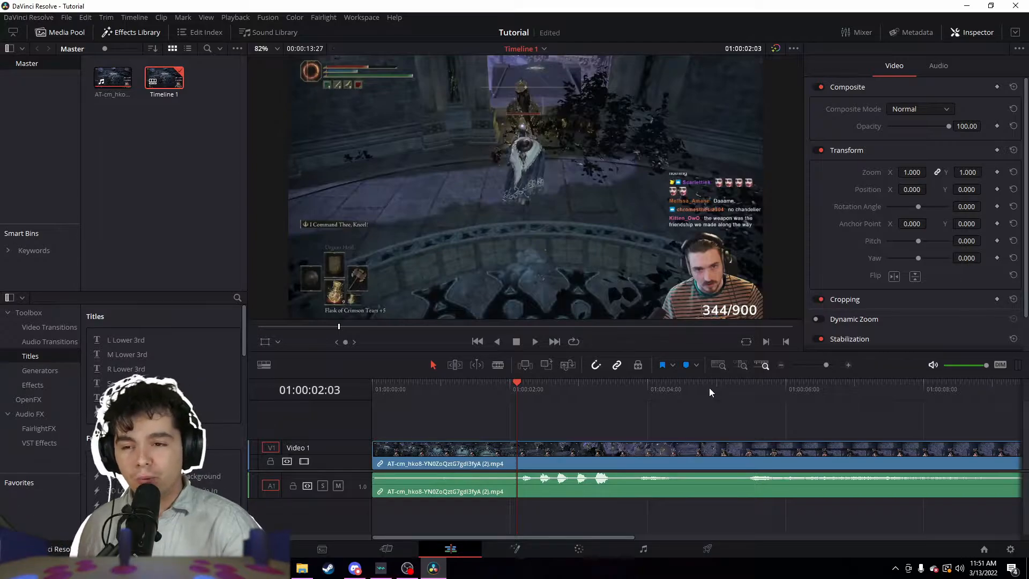
{"action": "key", "text": "Right"}
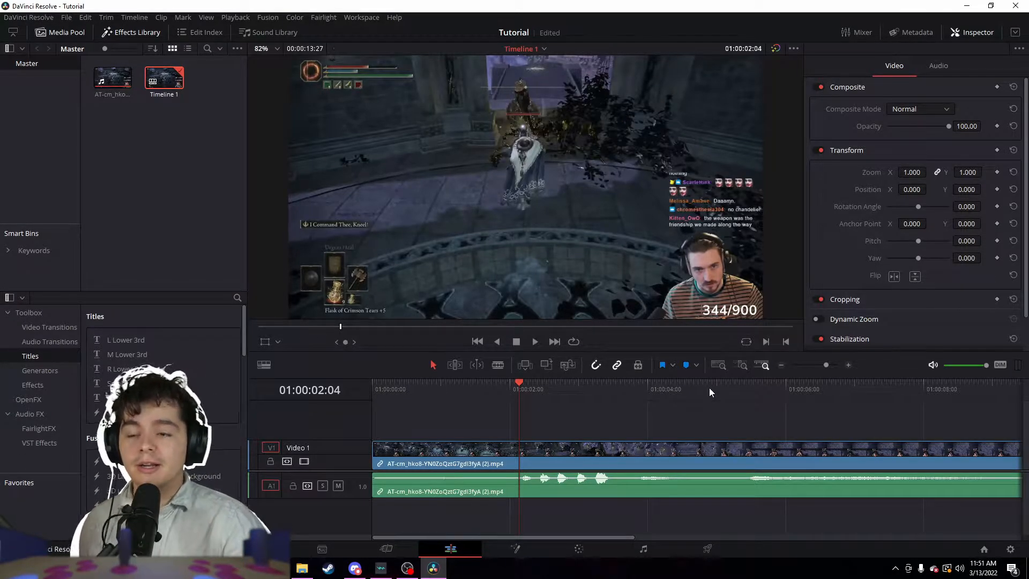
{"action": "left_click", "coordinate": [499, 368]}
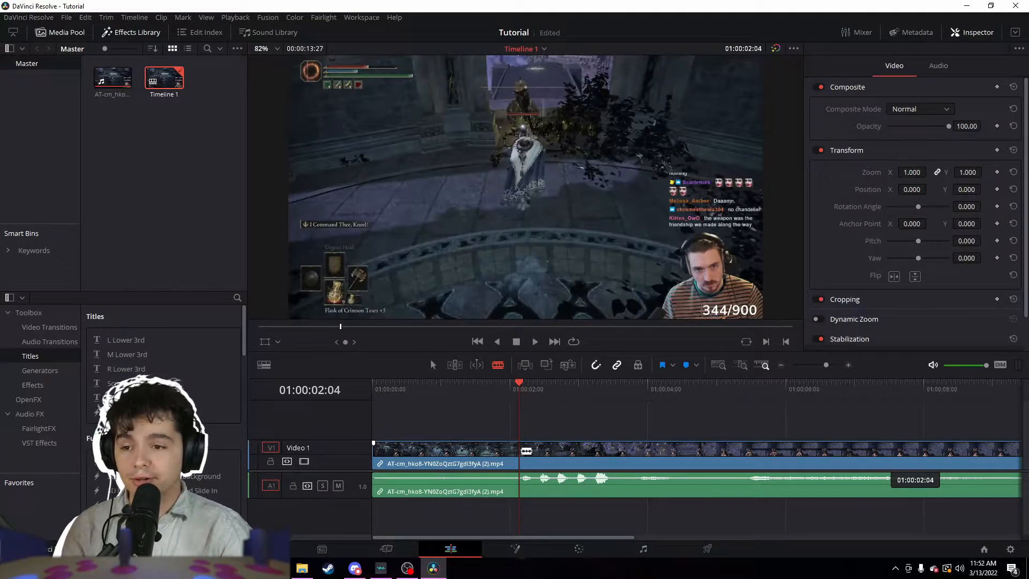
{"action": "left_click", "coordinate": [527, 450]}
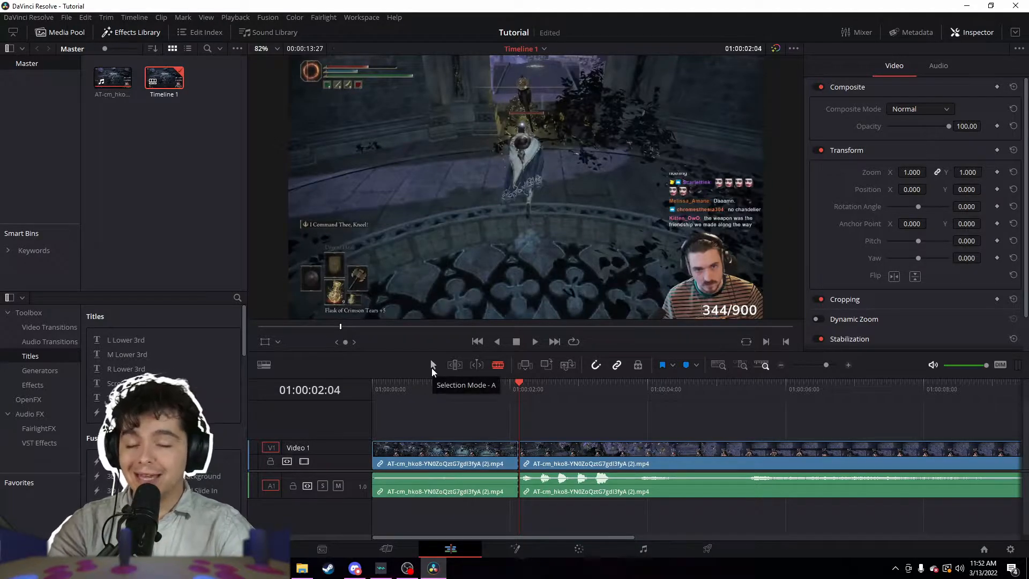
{"action": "left_click", "coordinate": [432, 368]}
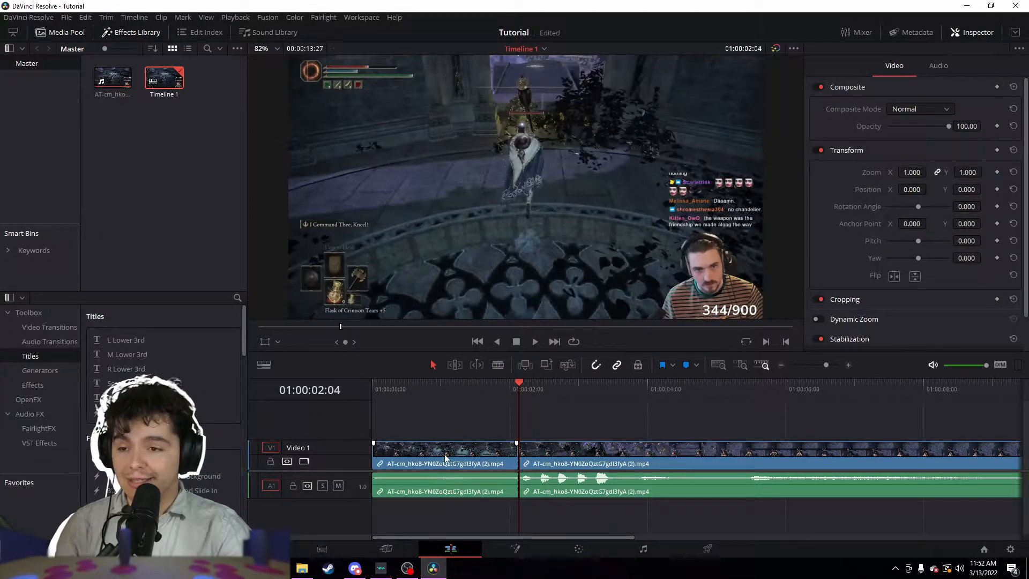
Step: Ripple delete the segment before the cut so the remaining clip starts at the beginning of the timeline
{"action": "left_click", "coordinate": [445, 455]}
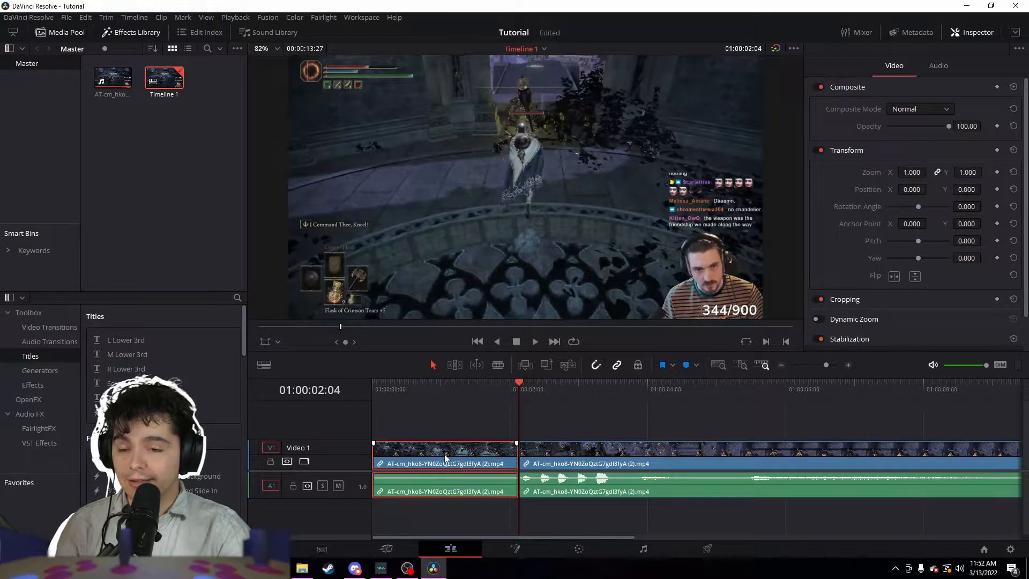
{"action": "right_click", "coordinate": [474, 457]}
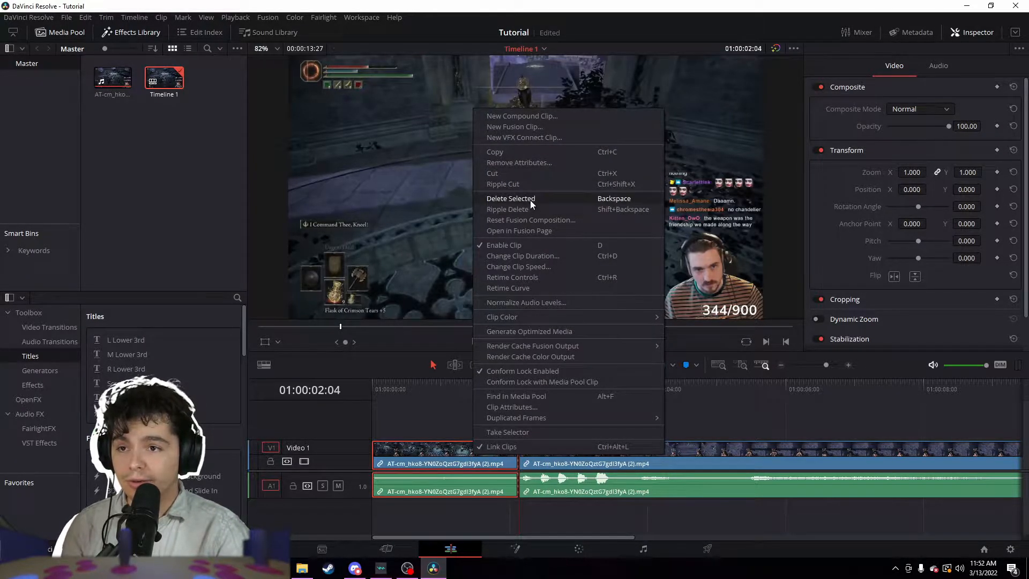
{"action": "left_click", "coordinate": [439, 455]}
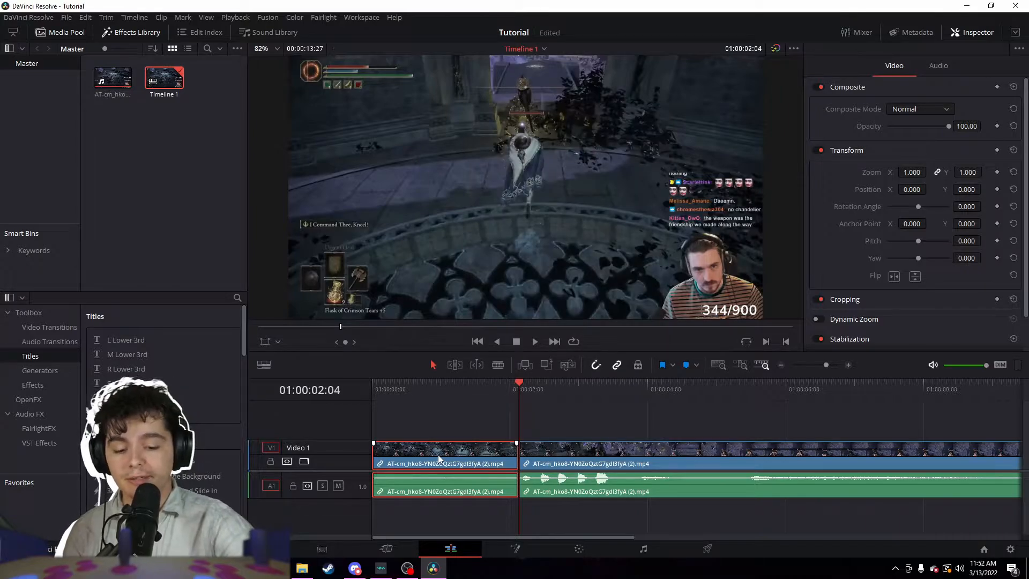
{"action": "key", "text": "Delete"}
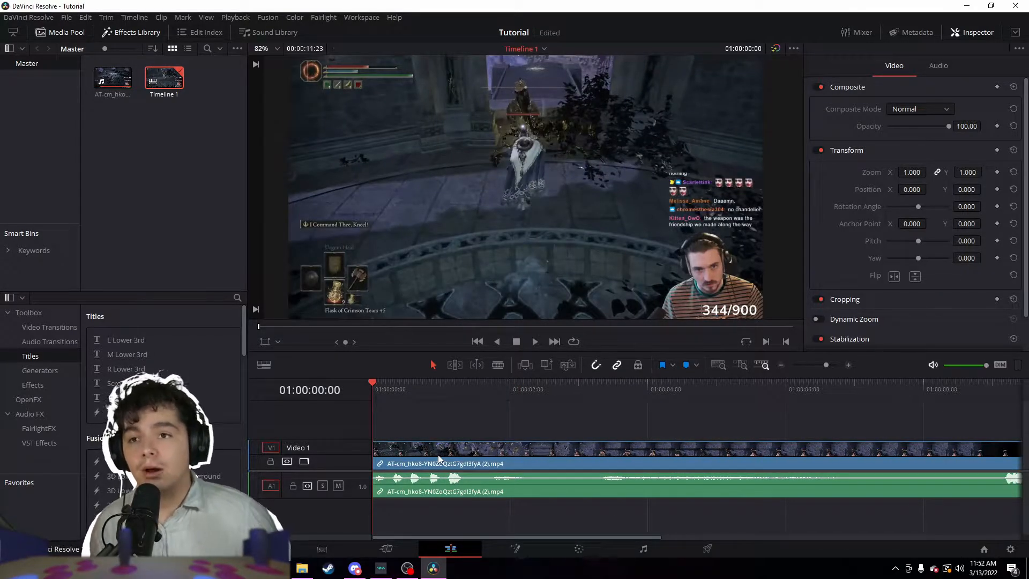
Step: Play through the remaining footage and split the clip at 01:00:06:16, in the quiet stretch after the death scene
{"action": "key", "text": "space"}
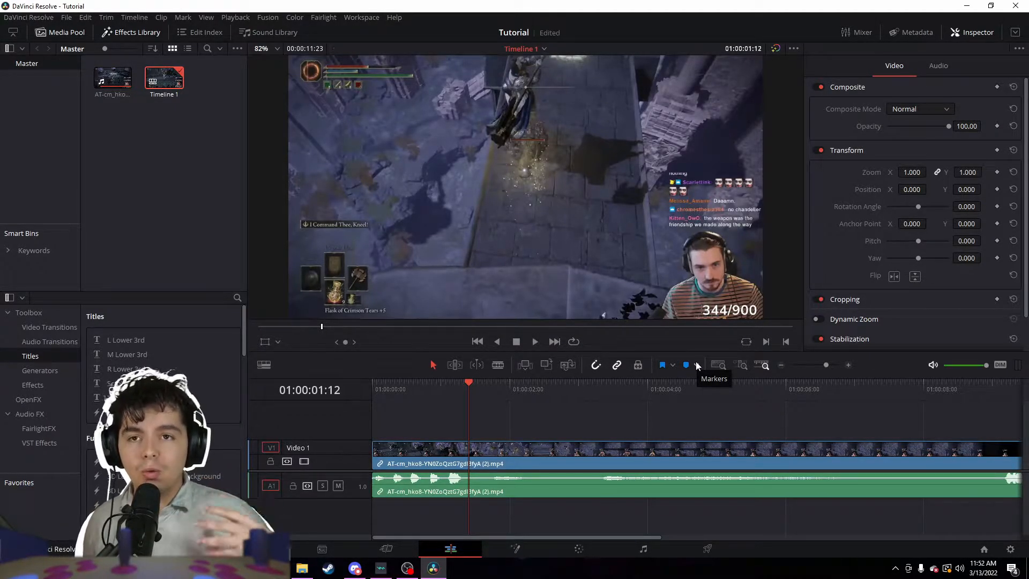
{"action": "left_click", "coordinate": [530, 388]}
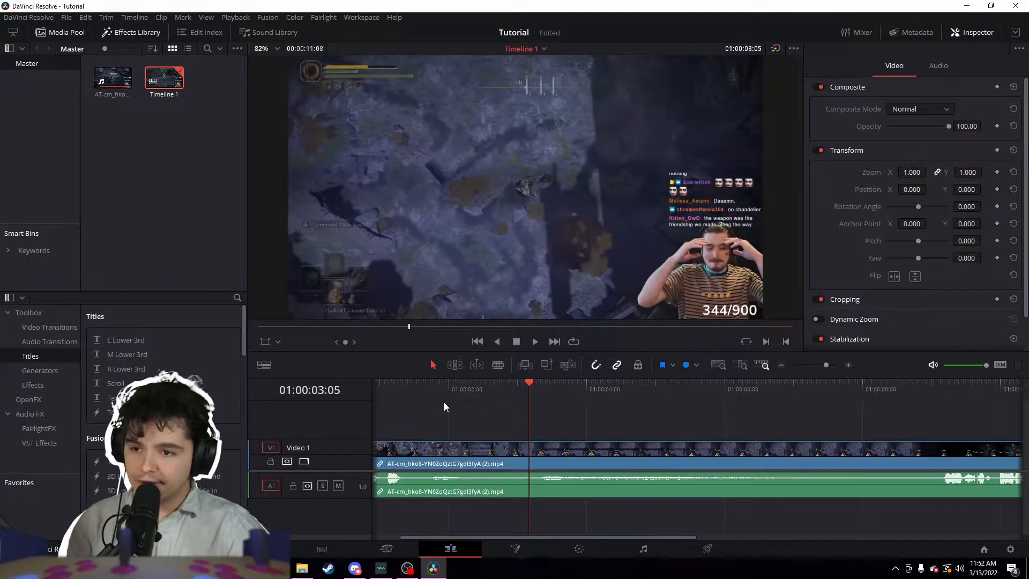
{"action": "left_click_drag", "start_coordinate": [407, 395], "coordinate": [429, 413]}
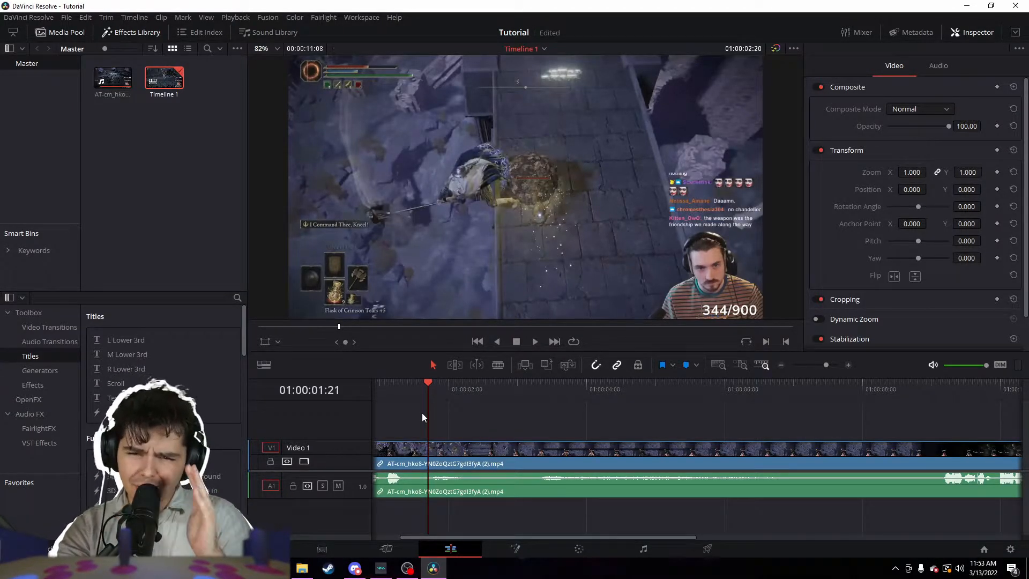
{"action": "key", "text": "space"}
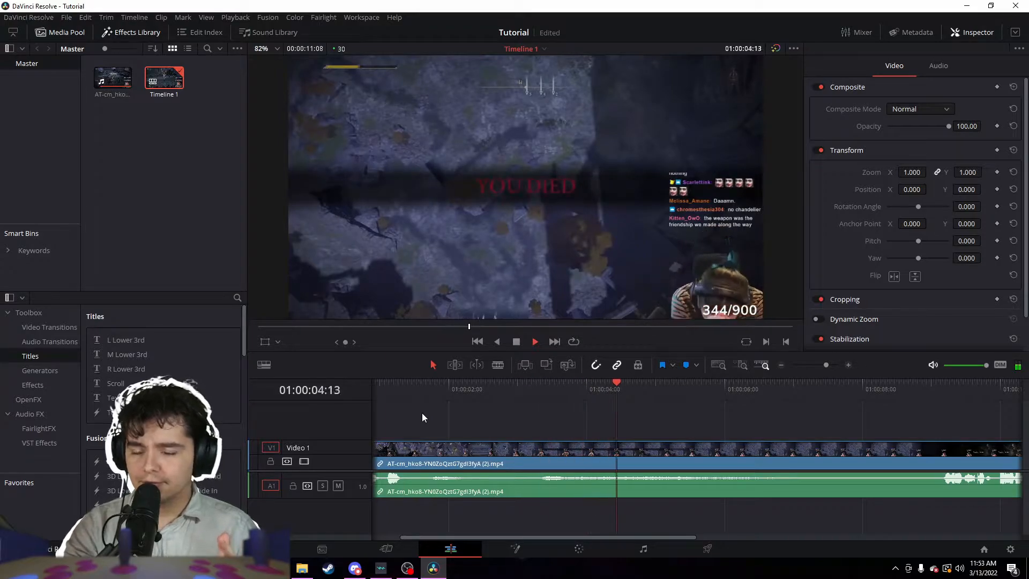
{"action": "key", "text": "space"}
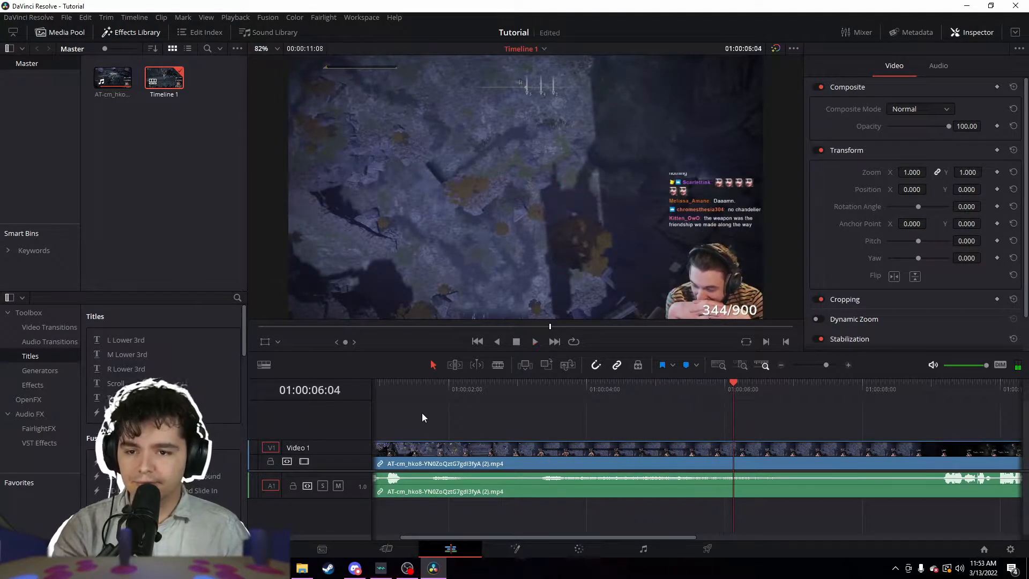
{"action": "key", "text": "space"}
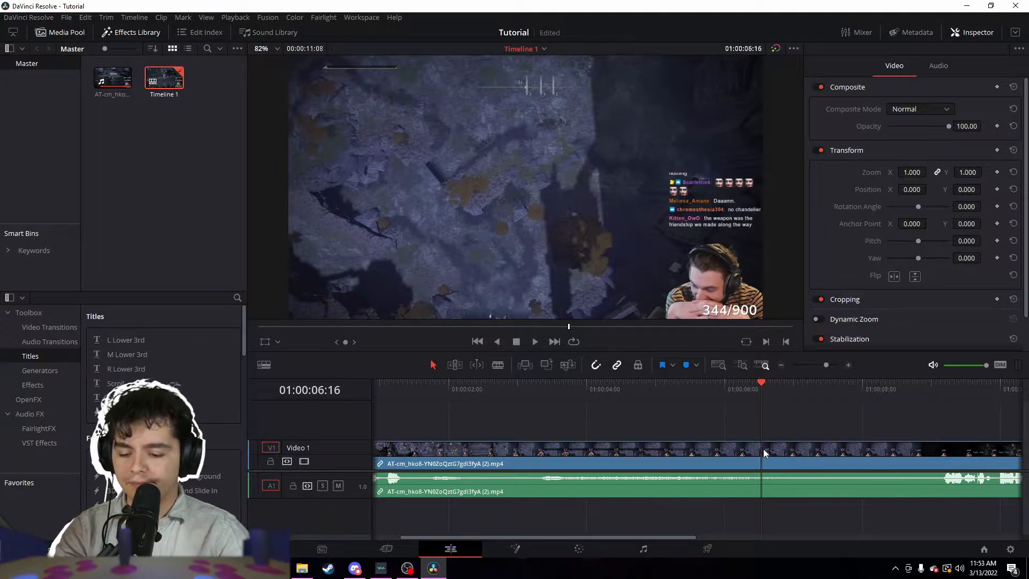
{"action": "key", "text": "ctrl+b"}
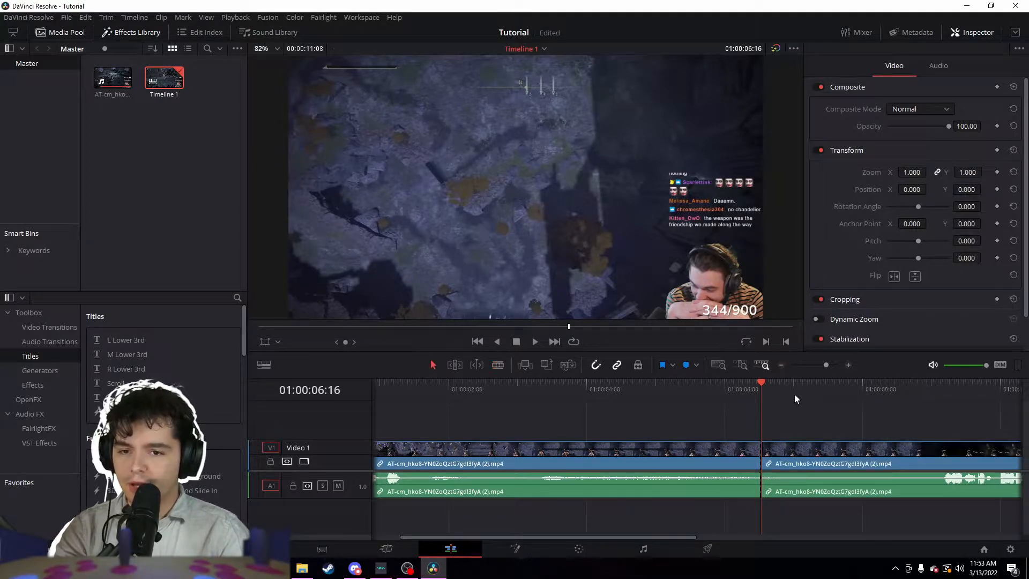
Step: Split the clip again at 01:00:09:05, where the talking resumes, and ripple delete the quiet segment between the two cuts
{"action": "key", "text": "space"}
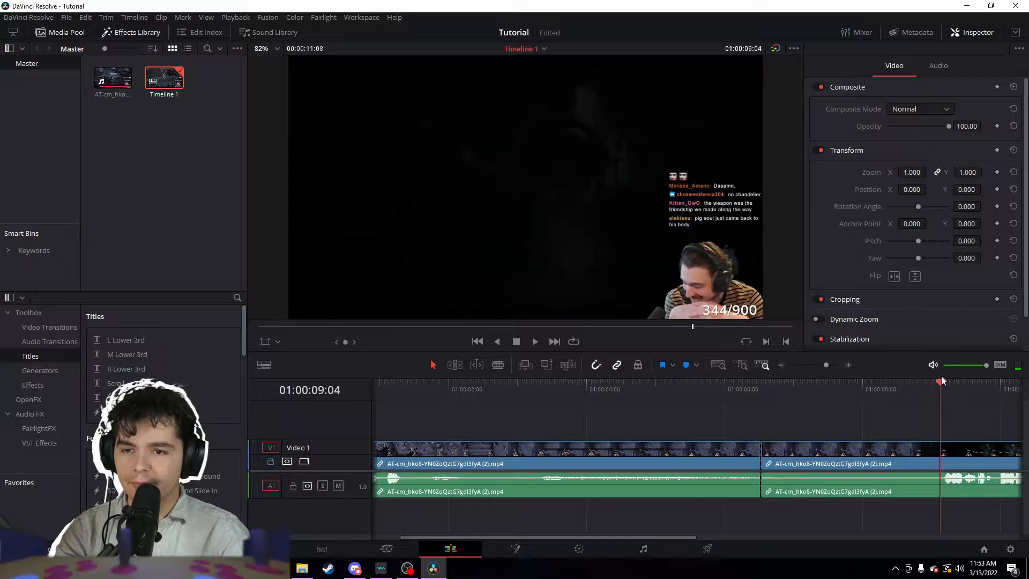
{"action": "key", "text": "b"}
{"action": "left_click", "coordinate": [943, 453]}
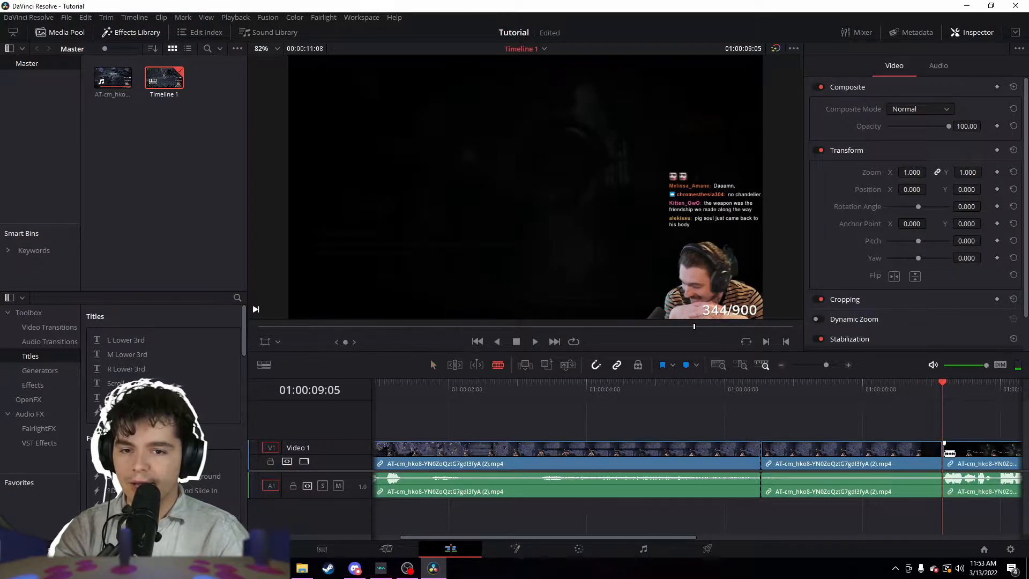
{"action": "key", "text": "a"}
{"action": "left_click", "coordinate": [847, 452]}
{"action": "key", "text": "Delete"}
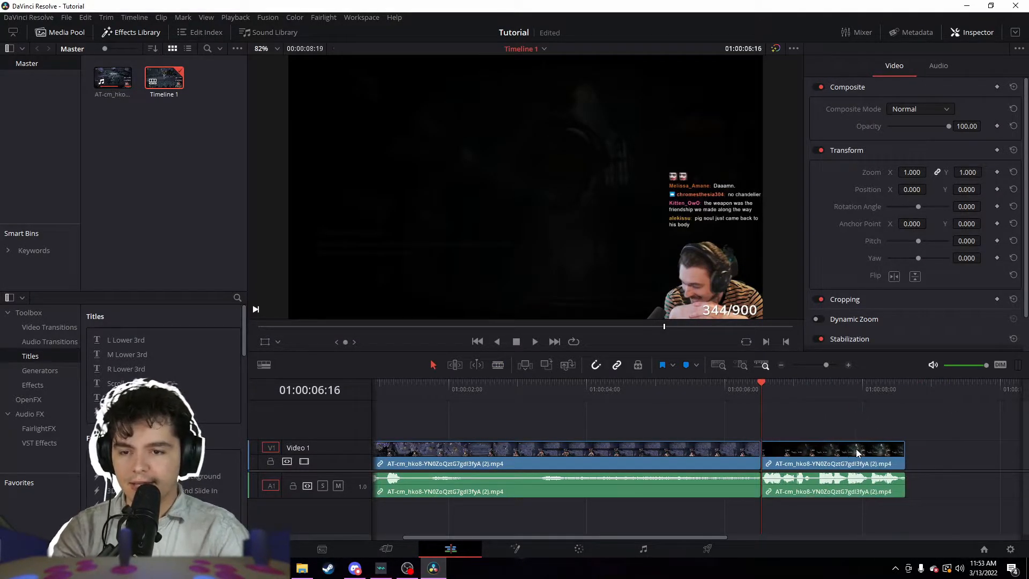
Step: Scrub through the two remaining clips to review the trimmed edit and return to the start of the timeline
{"action": "left_click_drag", "start_coordinate": [488, 394], "coordinate": [511, 398]}
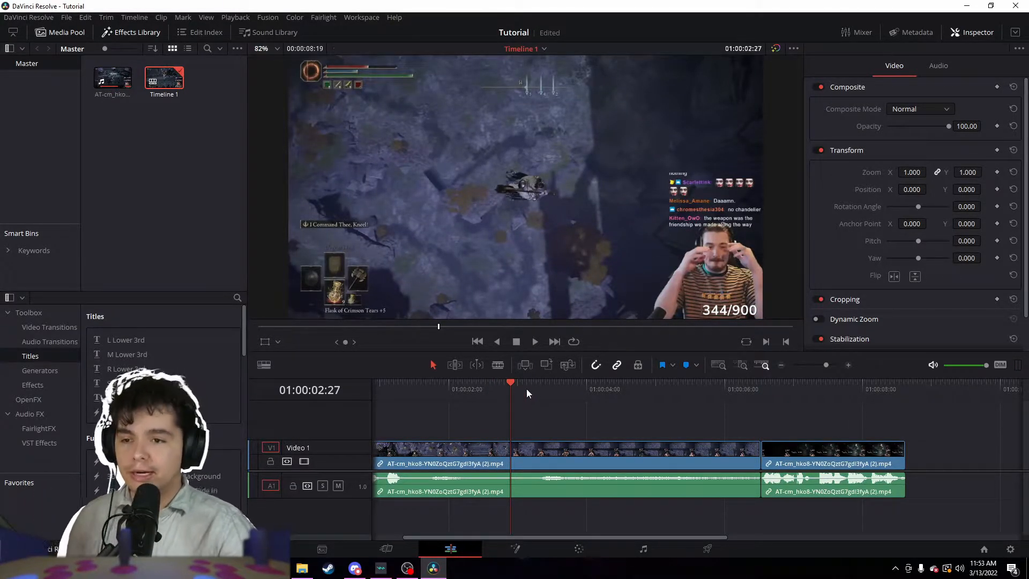
{"action": "left_click_drag", "start_coordinate": [527, 388], "coordinate": [751, 394]}
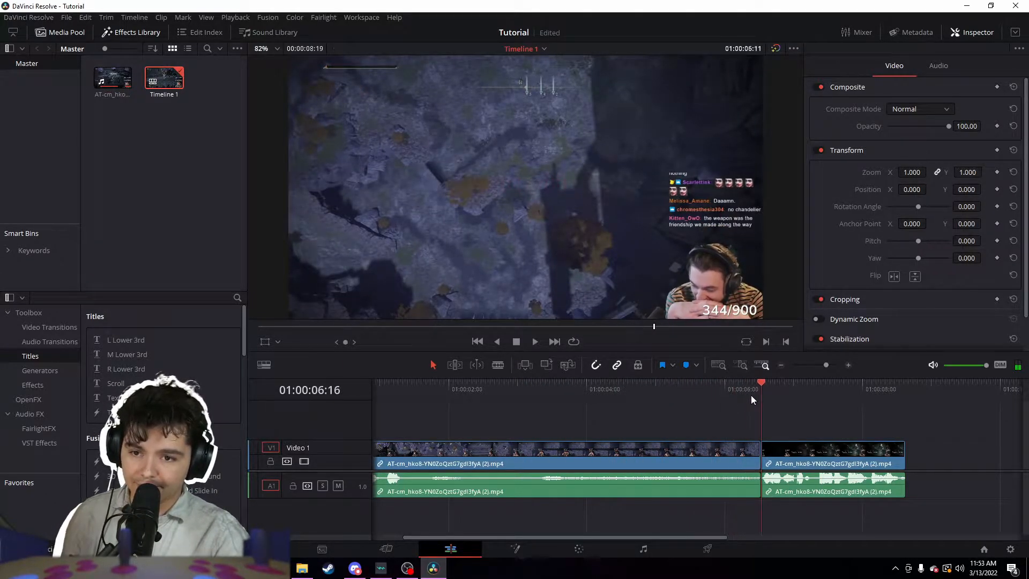
{"action": "key", "text": "Home"}
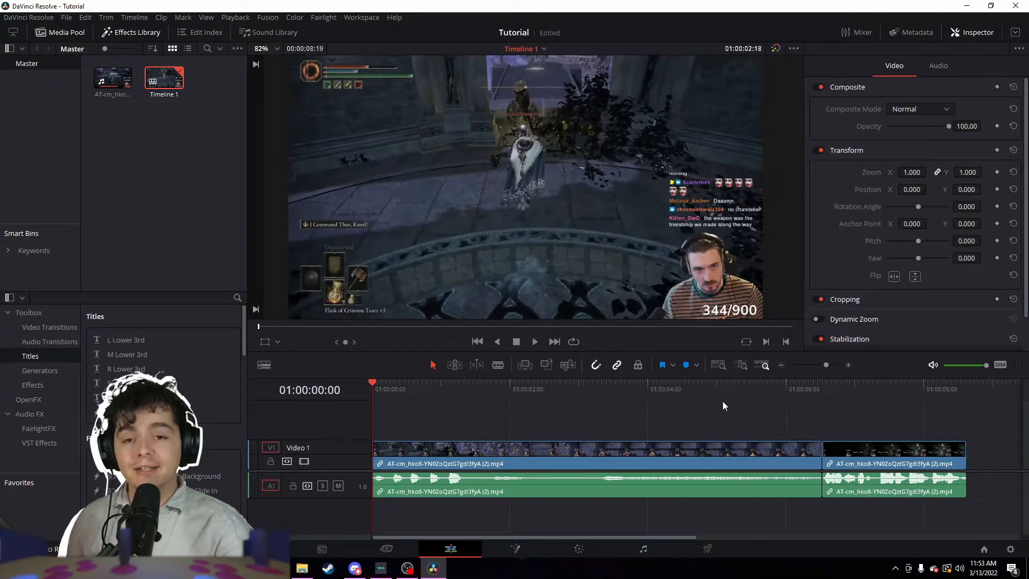
{"action": "left_click", "coordinate": [967, 390]}
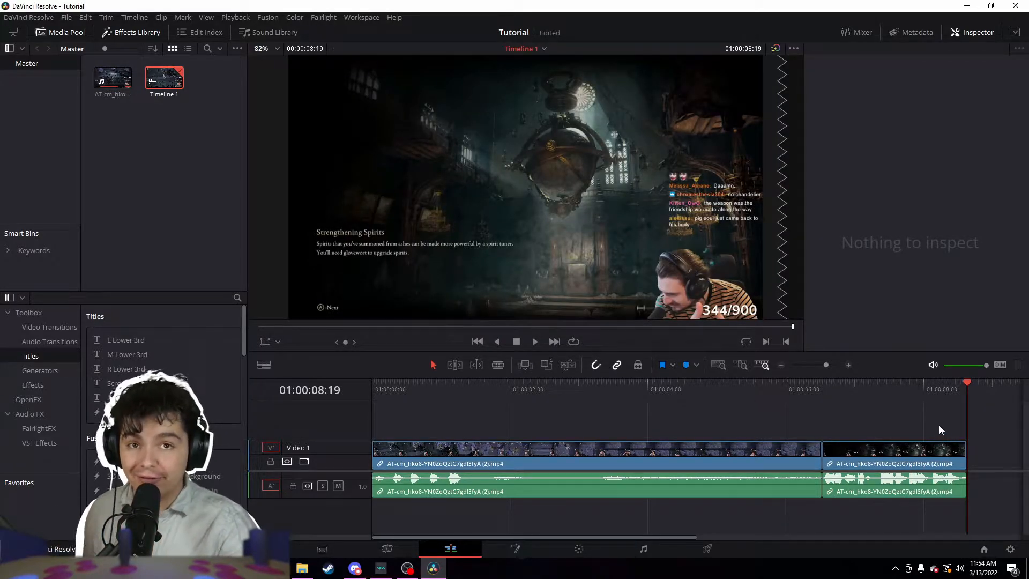
{"action": "key", "text": "Home"}
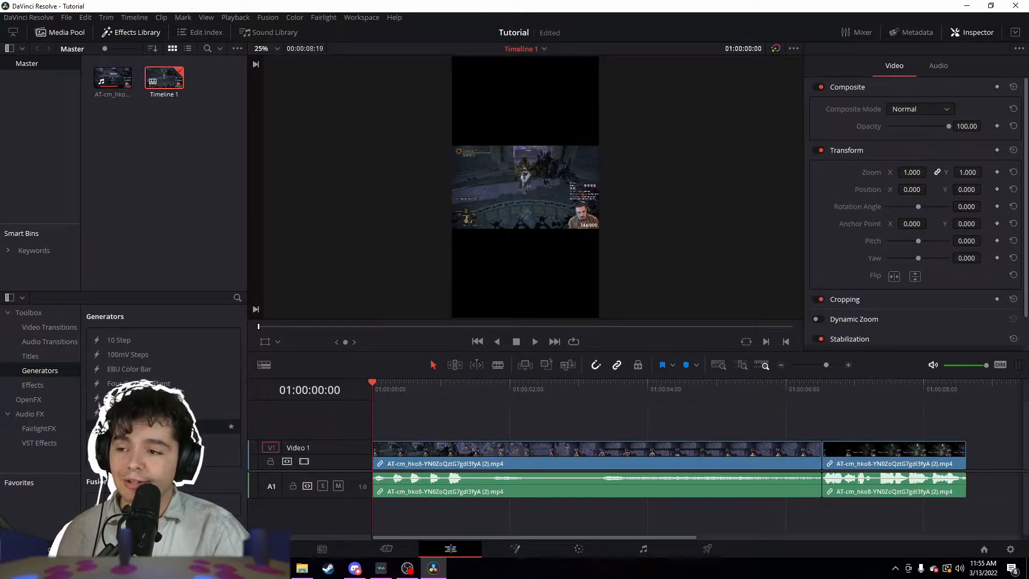
Step: Add a Solid Color generator on a new track above the footage and set its Y position to 1280 as the upper black bar
{"action": "left_click_drag", "start_coordinate": [161, 426], "coordinate": [375, 428]}
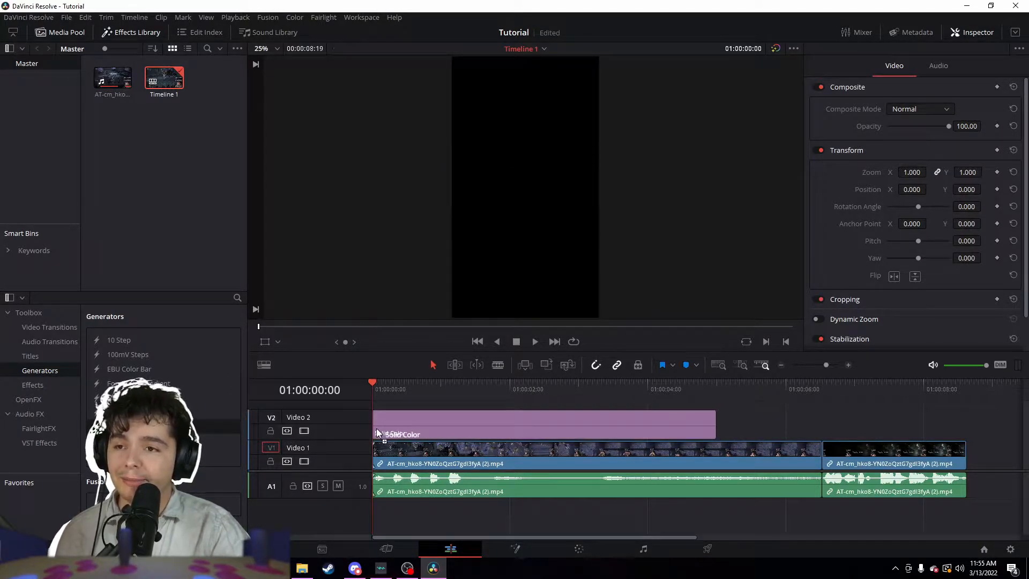
{"action": "left_click", "coordinate": [412, 429]}
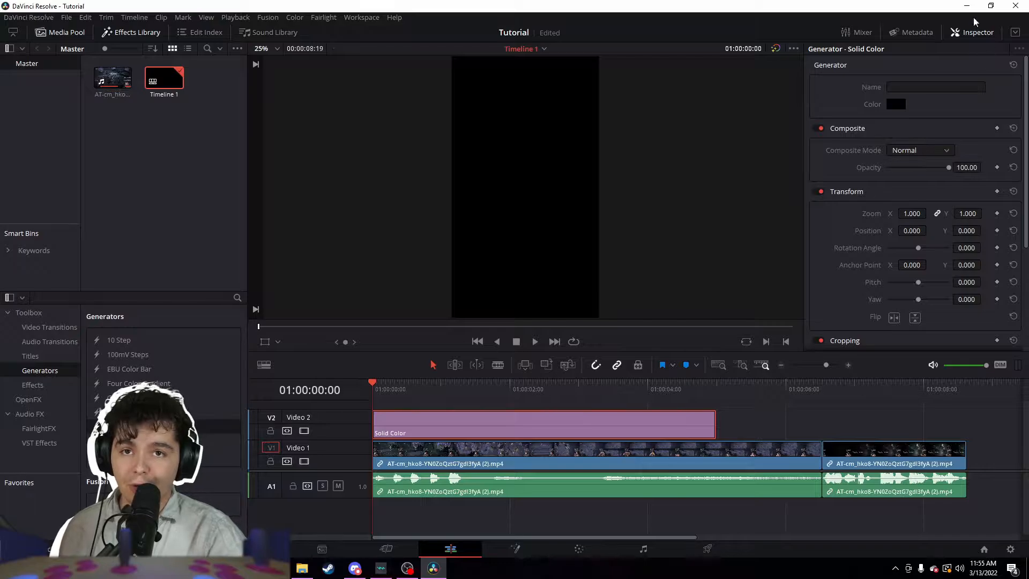
{"action": "left_click_drag", "start_coordinate": [971, 230], "coordinate": [984, 231]}
{"action": "scroll", "coordinate": [508, 126], "scroll_direction": "up", "scroll_amount": 3}
{"action": "scroll", "coordinate": [514, 185], "scroll_direction": "up", "scroll_amount": 3}
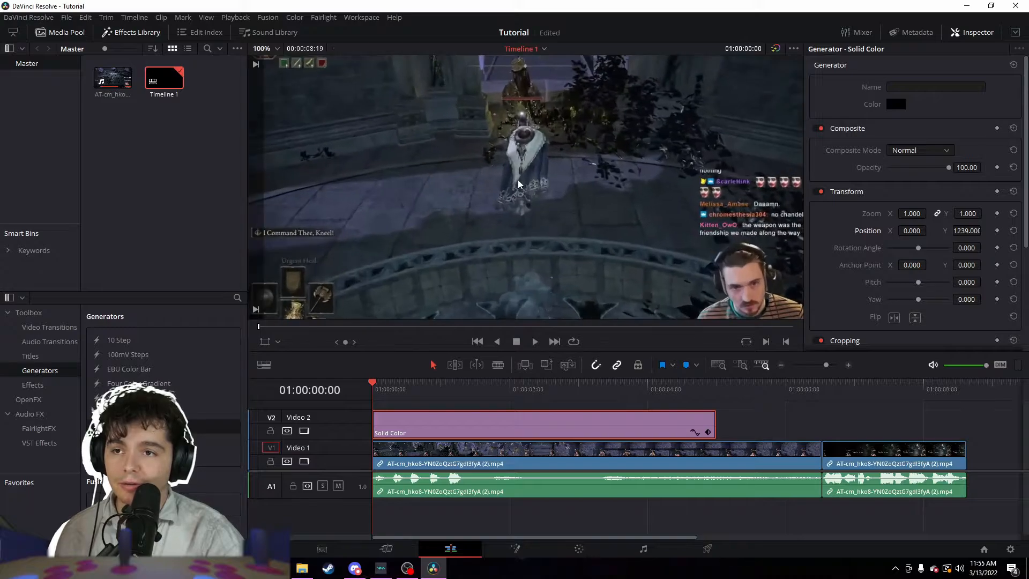
{"action": "left_click_drag", "start_coordinate": [533, 124], "coordinate": [603, 226]}
{"action": "left_click_drag", "start_coordinate": [984, 230], "coordinate": [984, 231]}
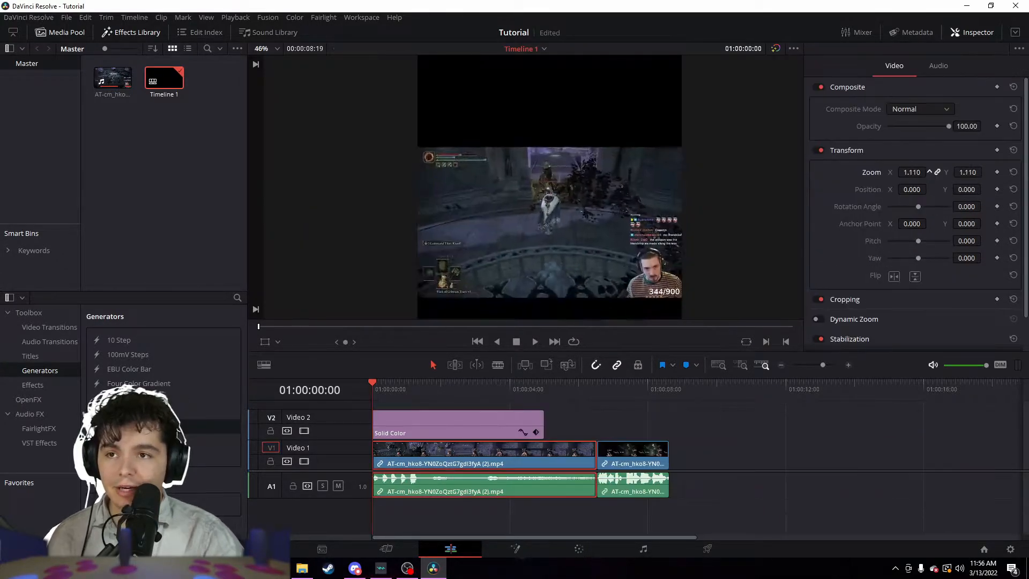
Step: Try enlarging the first gameplay clip to a zoom of 1.800, and restore its zoom to 1
{"action": "left_click_drag", "start_coordinate": [912, 172], "coordinate": [949, 172]}
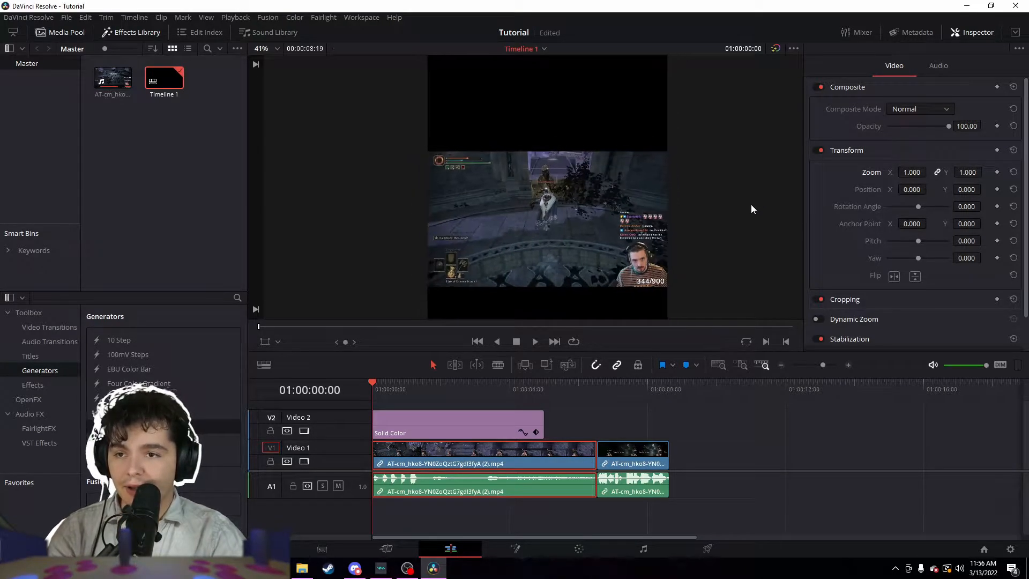
{"action": "scroll", "coordinate": [794, 192], "scroll_direction": "down", "scroll_amount": 1}
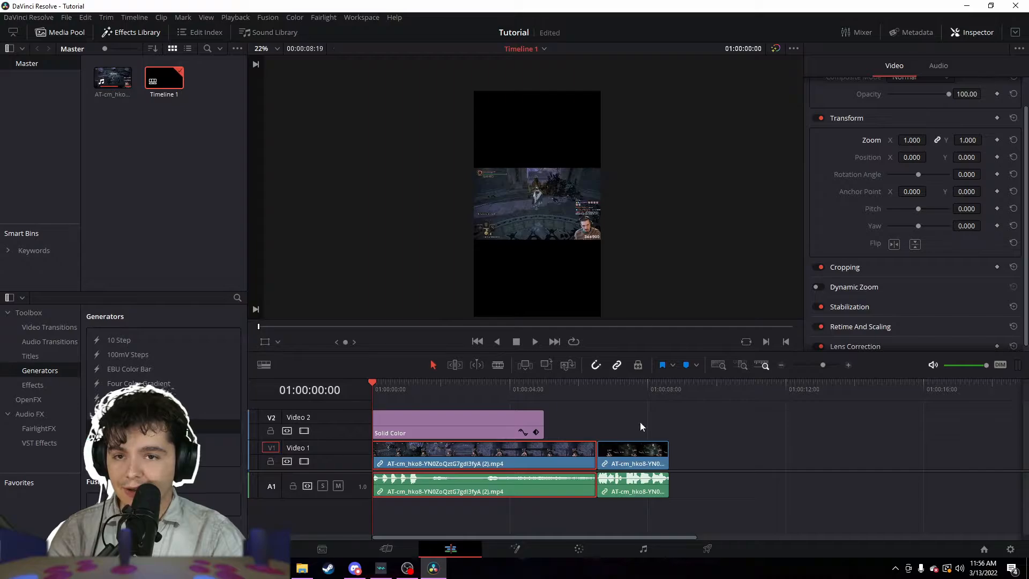
{"action": "left_click_drag", "start_coordinate": [910, 140], "coordinate": [930, 140]}
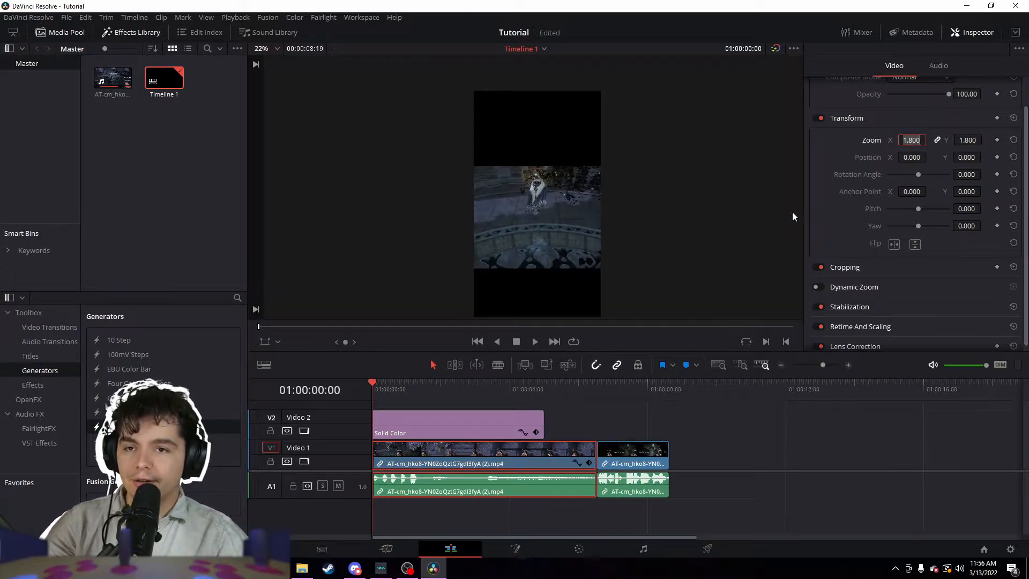
{"action": "type", "text": "12"}
{"action": "key", "text": "BackSpace"}
{"action": "key", "text": "Return"}
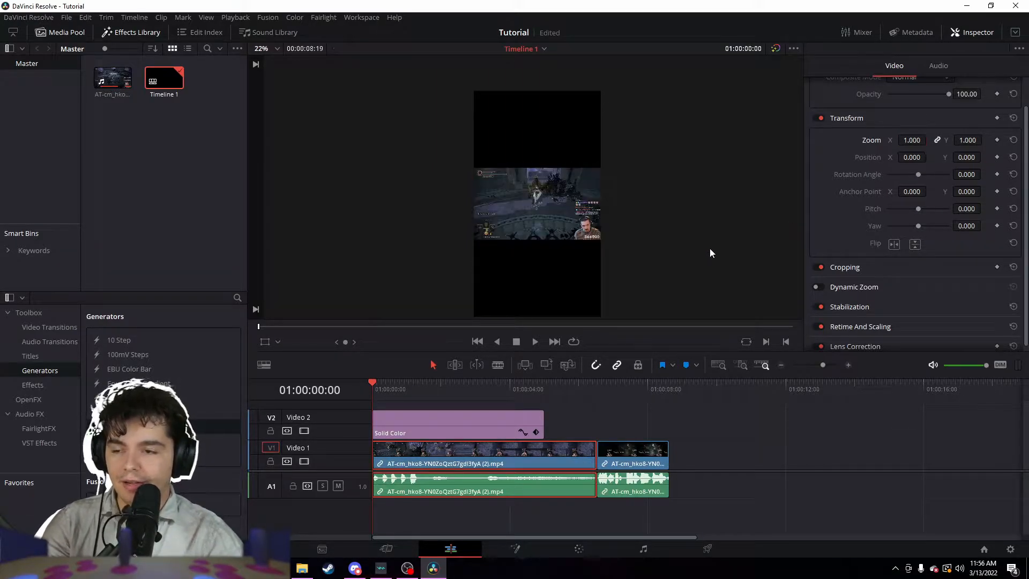
Step: Extend the Solid Color clip to the end of the last gameplay clip
{"action": "left_click", "coordinate": [463, 435]}
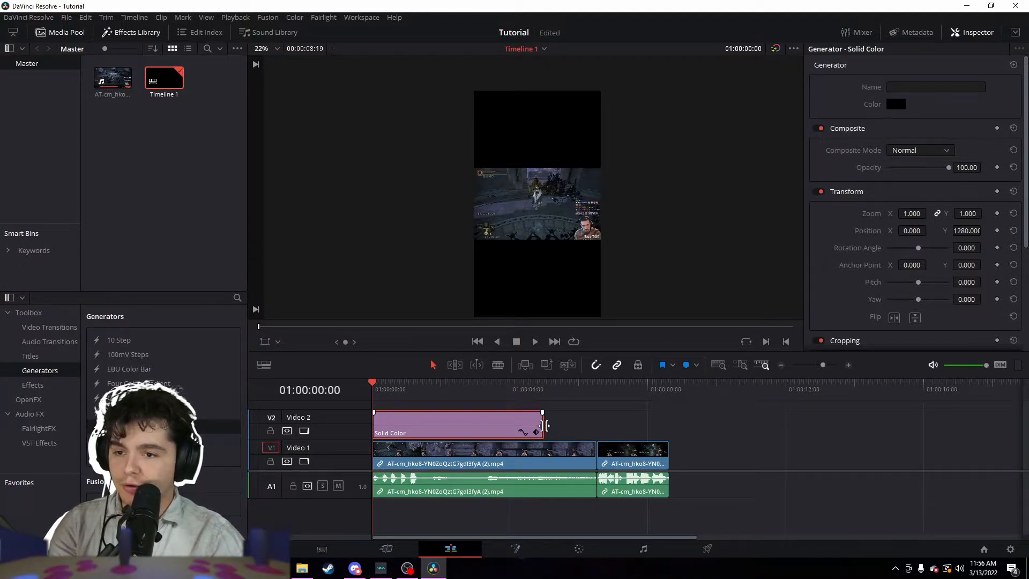
{"action": "left_click_drag", "start_coordinate": [545, 430], "coordinate": [668, 431]}
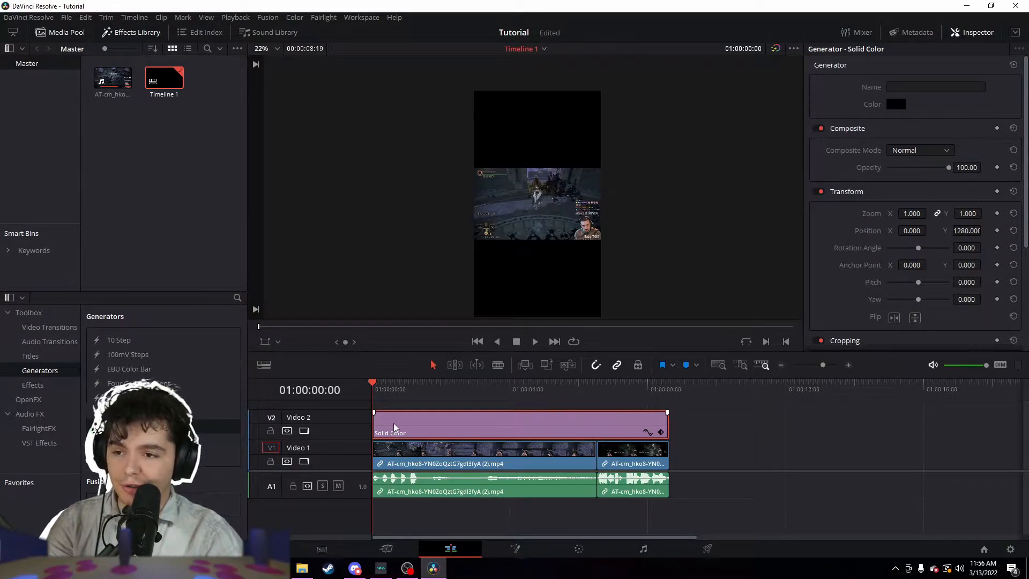
Step: Duplicate the Solid Color clip across Video 3 and Video 2, and lower the Video 2 copy beneath the gameplay image as the bottom bar
{"action": "mouse_move", "coordinate": [394, 427]}
{"action": "left_mouse_down"}
{"action": "mouse_move", "coordinate": [395, 413]}
{"action": "mouse_move", "coordinate": [387, 425]}
{"action": "left_mouse_up"}
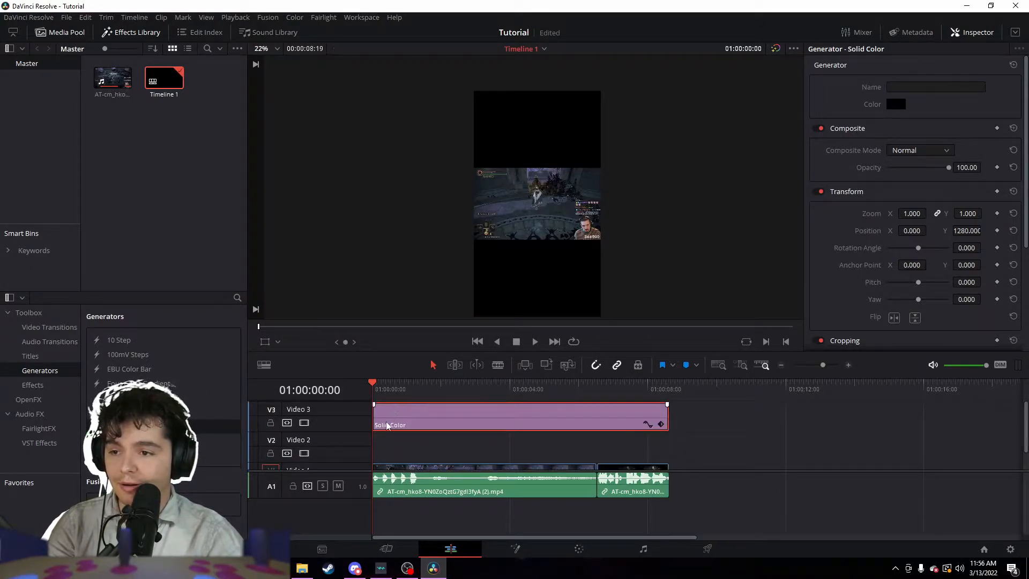
{"action": "left_click", "coordinate": [398, 448]}
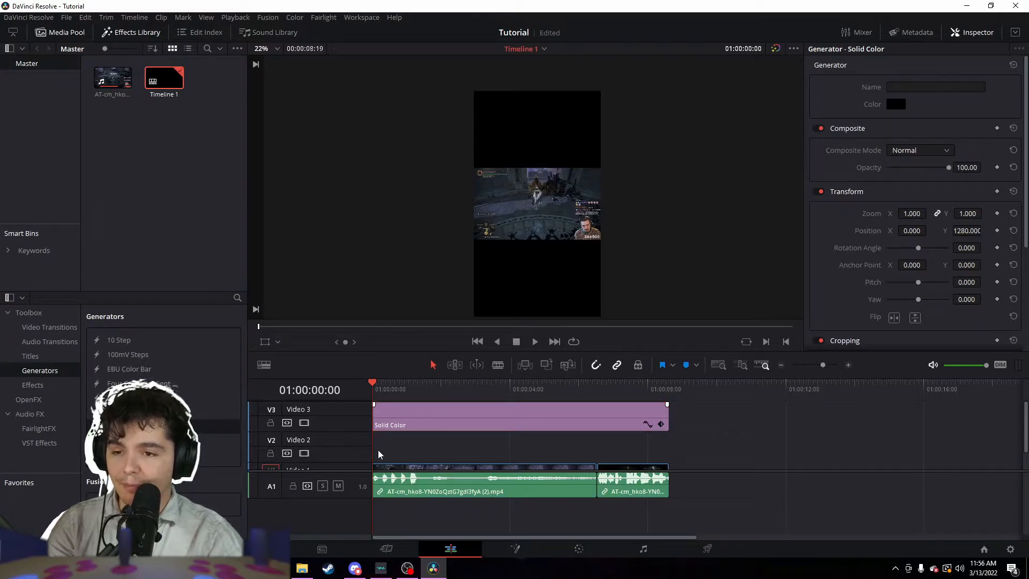
{"action": "key", "text": "ctrl+v"}
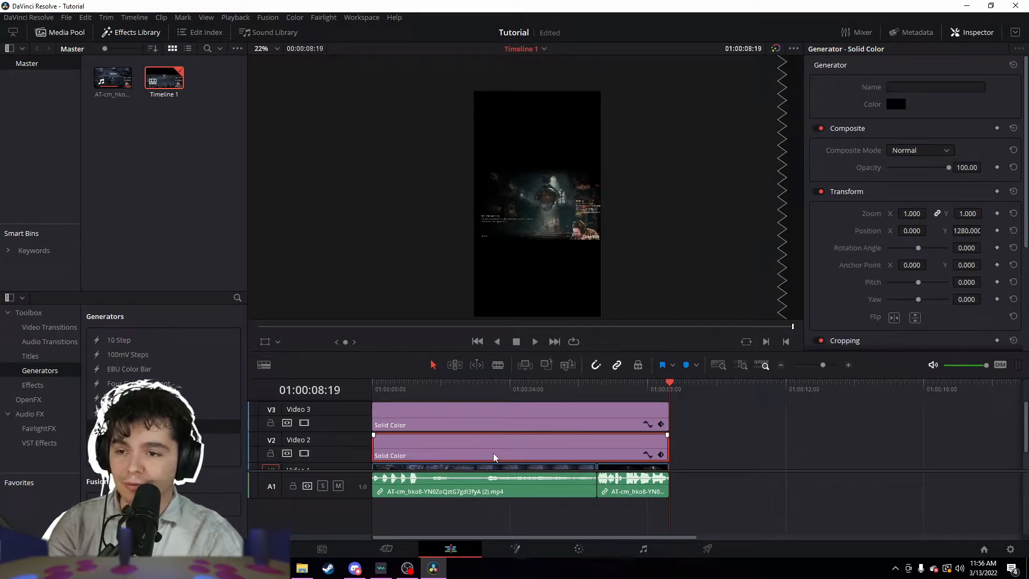
{"action": "left_click", "coordinate": [388, 395]}
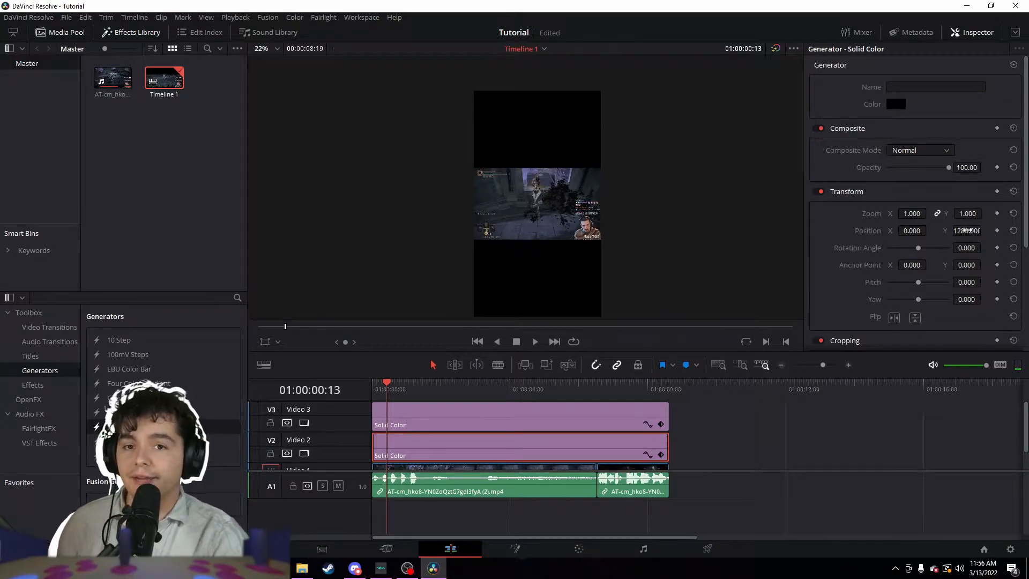
{"action": "mouse_move", "coordinate": [967, 230]}
{"action": "left_mouse_down"}
{"action": "mouse_move", "coordinate": [938, 231]}
{"action": "mouse_move", "coordinate": [968, 230]}
{"action": "left_mouse_up"}
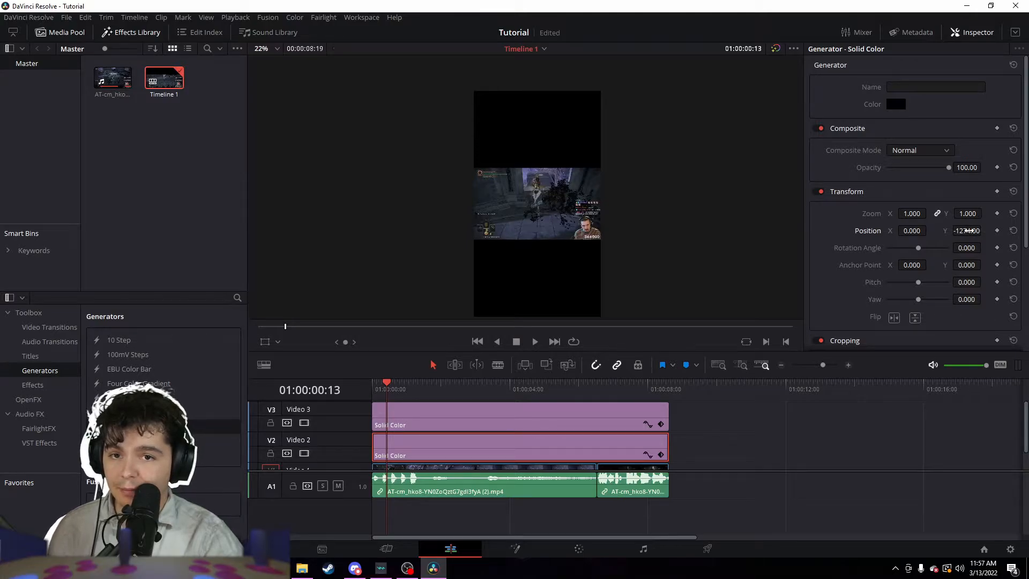
Step: Play the opening footage and split it with five cuts between the audio bursts, the first at 01:00:00:07, returning to Selection mode
{"action": "scroll", "coordinate": [531, 223], "scroll_direction": "up", "scroll_amount": 8}
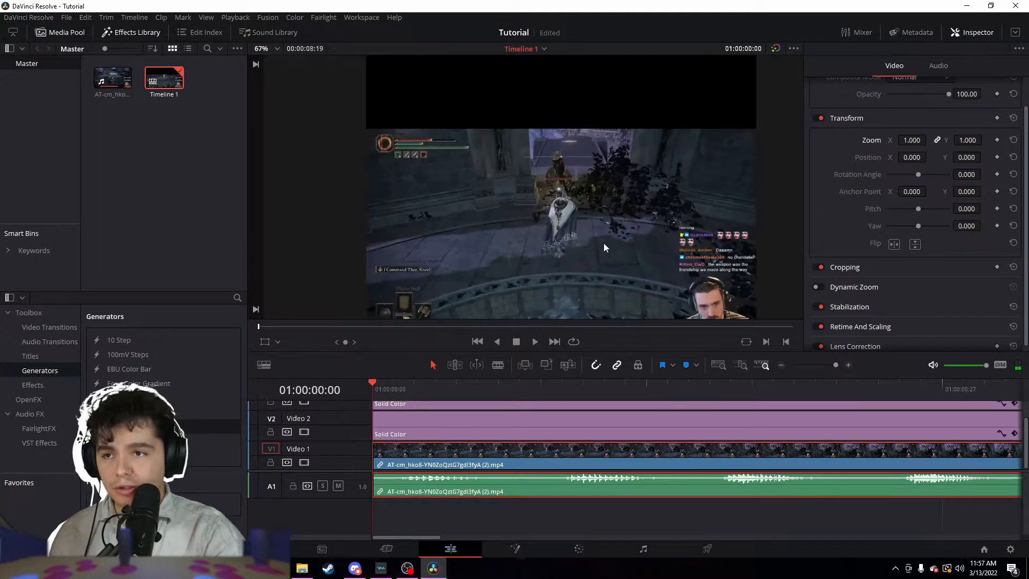
{"action": "left_click_drag", "start_coordinate": [564, 211], "coordinate": [548, 194]}
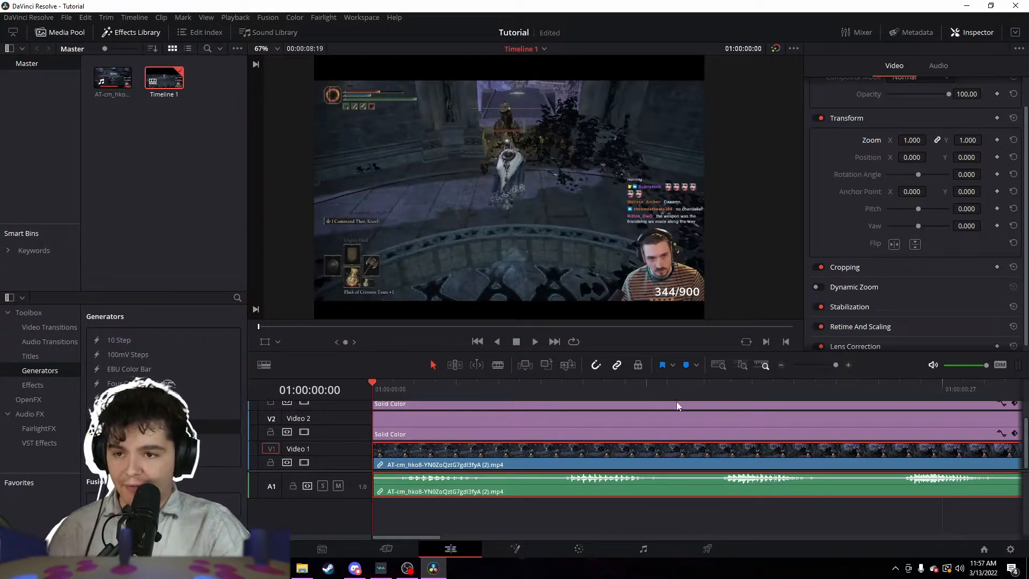
{"action": "key", "text": "space"}
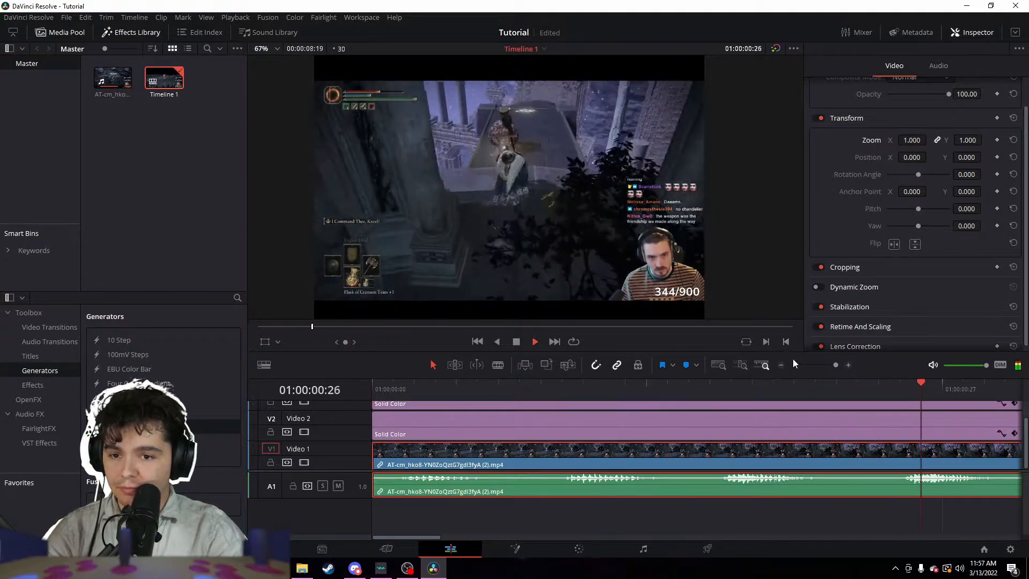
{"action": "left_click", "coordinate": [781, 365]}
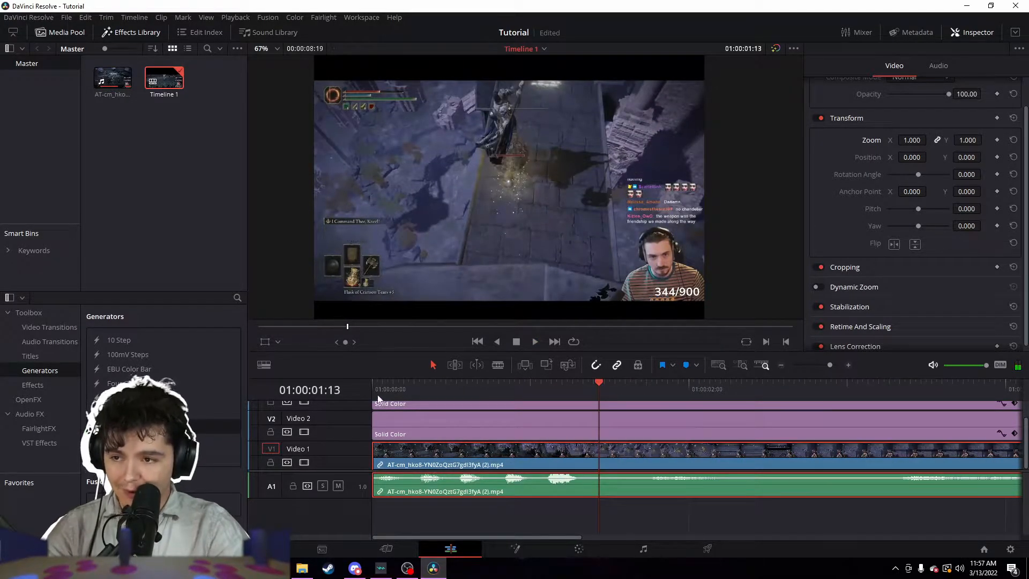
{"action": "left_click_drag", "start_coordinate": [393, 388], "coordinate": [408, 391]}
{"action": "key", "text": "b"}
{"action": "left_click", "coordinate": [413, 454]}
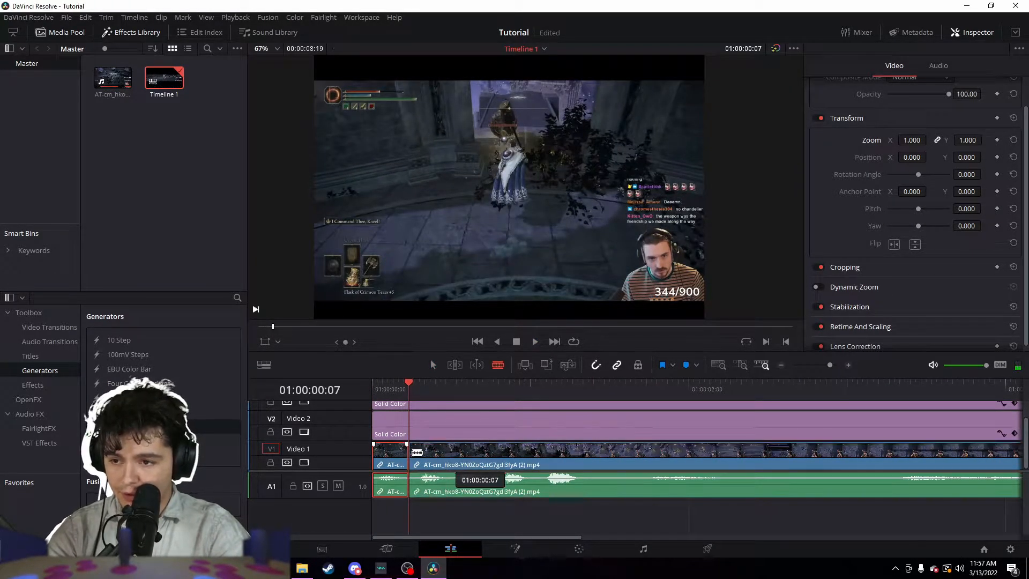
{"action": "left_click", "coordinate": [456, 454]}
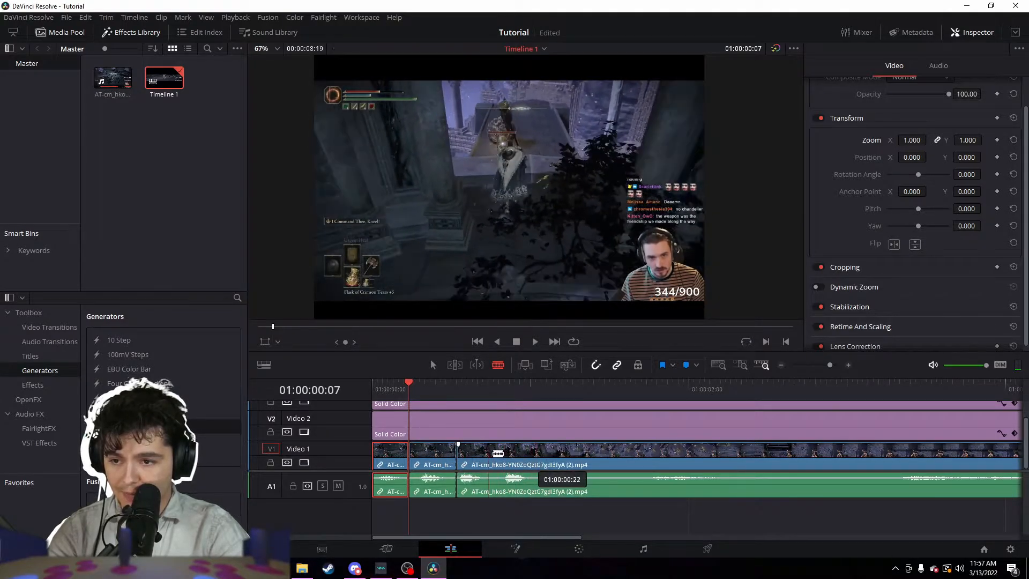
{"action": "left_click", "coordinate": [493, 455]}
{"action": "left_click", "coordinate": [540, 455]}
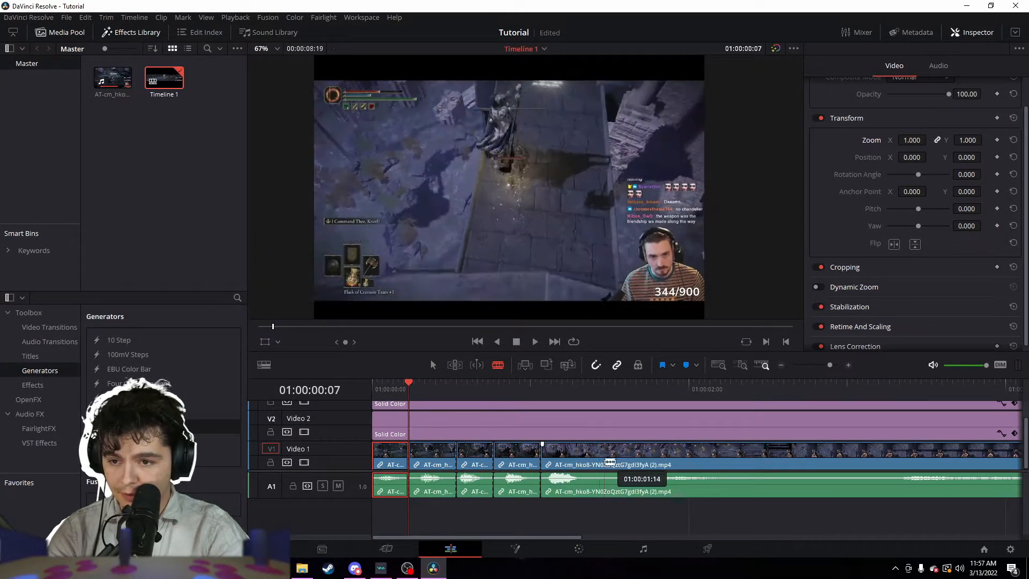
{"action": "left_click", "coordinate": [593, 454]}
{"action": "key", "text": "a"}
Step: Set the zoom of the second short gameplay segment to 1.100
{"action": "left_click", "coordinate": [376, 387]}
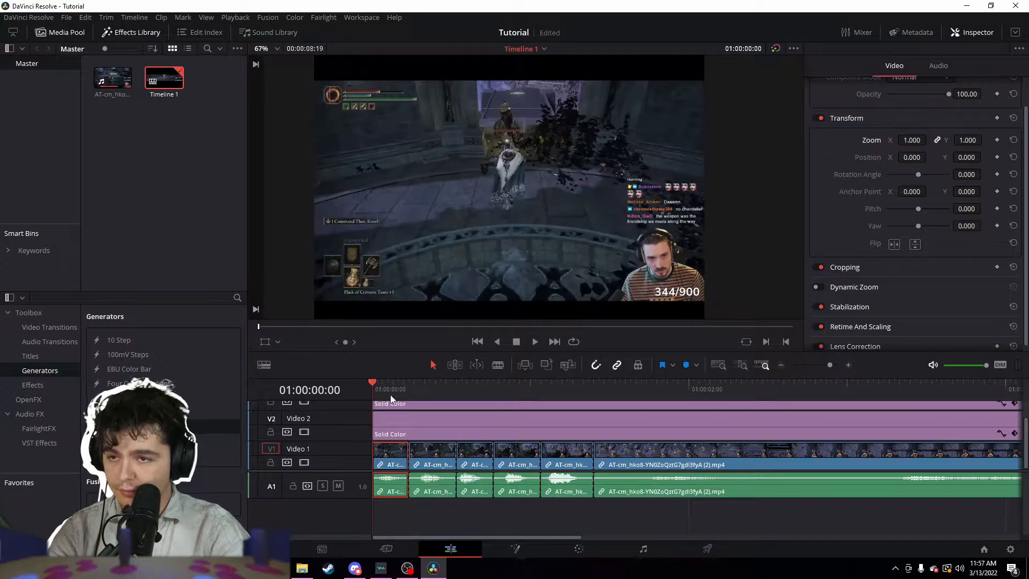
{"action": "scroll", "coordinate": [477, 288], "scroll_direction": "down", "scroll_amount": 2}
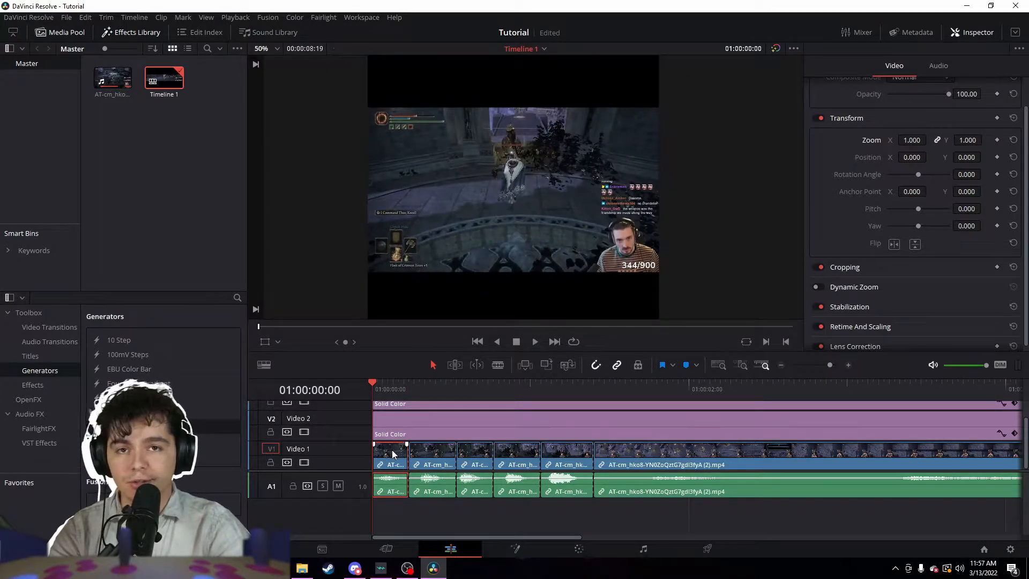
{"action": "scroll", "coordinate": [541, 227], "scroll_direction": "up", "scroll_amount": 1}
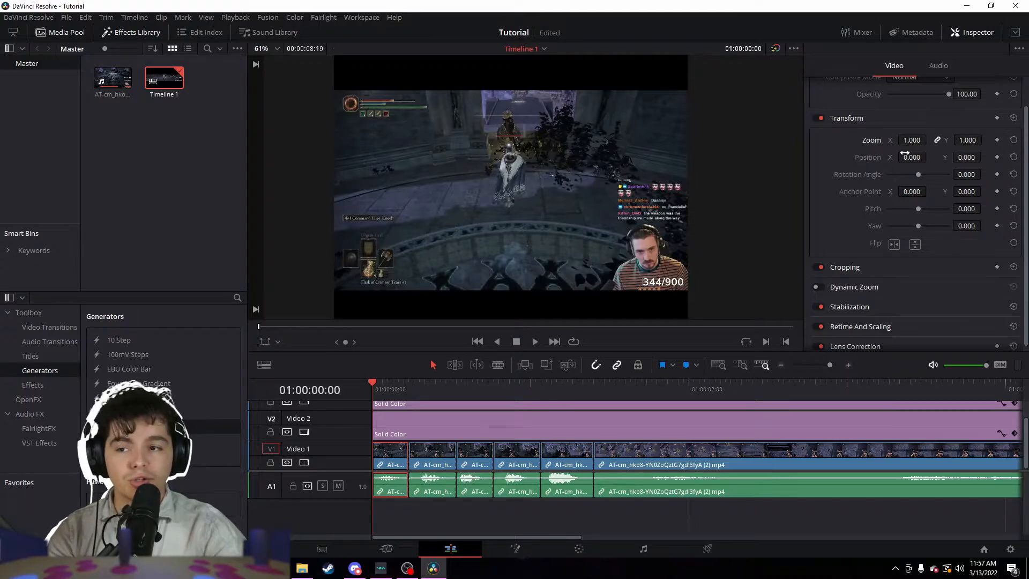
{"action": "left_click", "coordinate": [439, 461]}
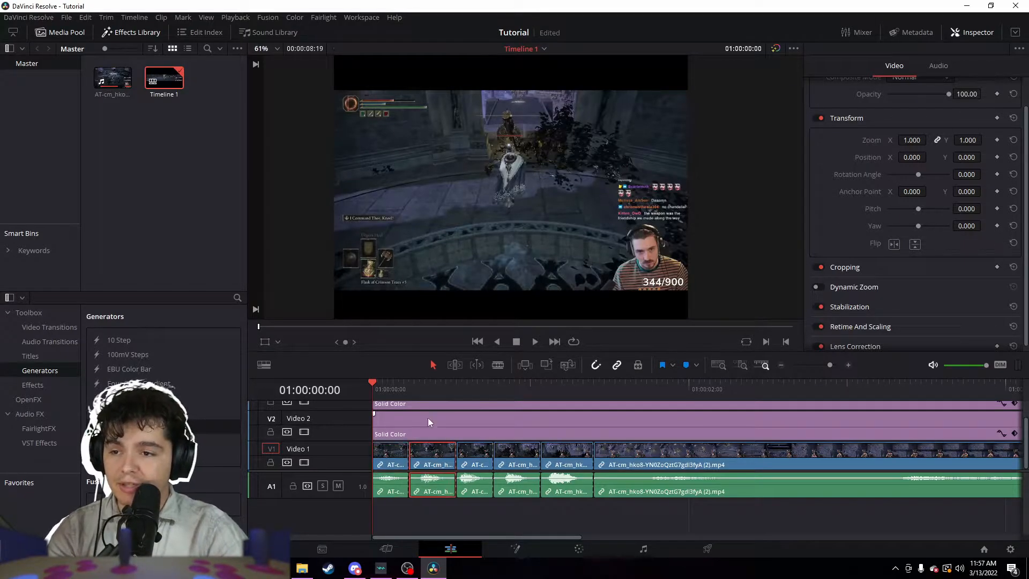
{"action": "left_click", "coordinate": [426, 389]}
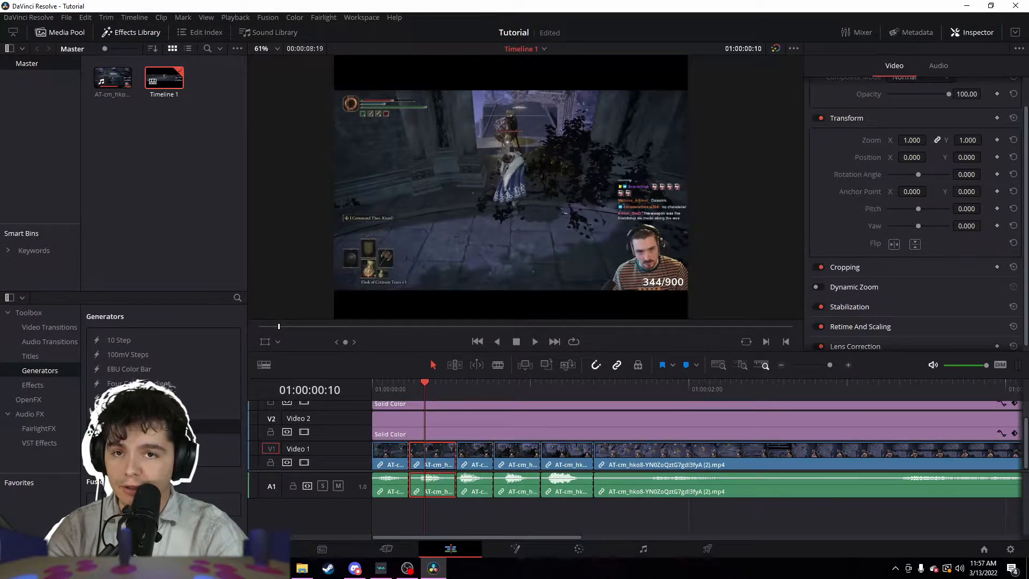
{"action": "left_click_drag", "start_coordinate": [912, 140], "coordinate": [930, 139]}
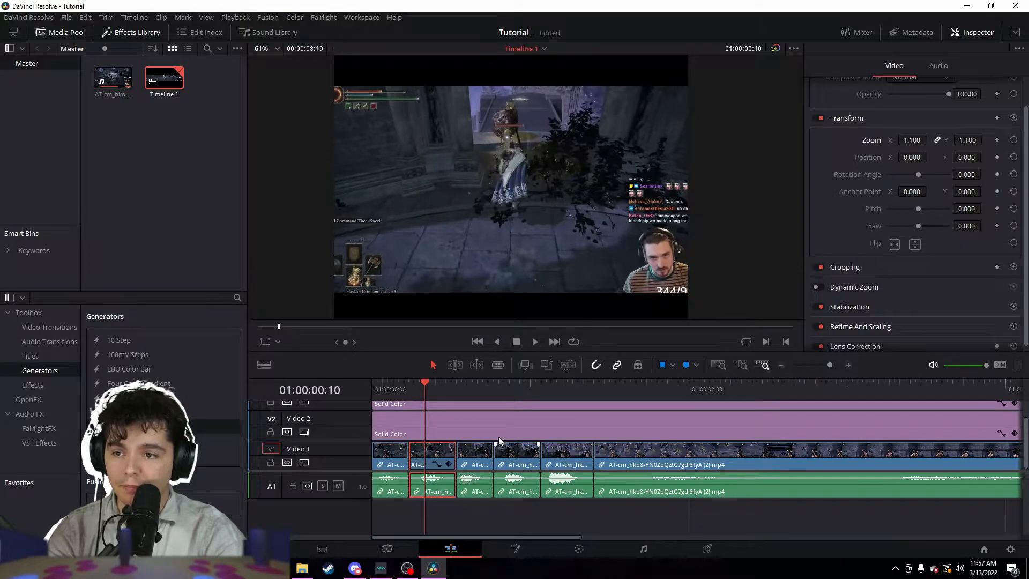
Step: Increase the zoom progressively on the third, fourth and fifth segments, reaching 1.400 on the fifth, and return to the start
{"action": "left_click", "coordinate": [471, 385]}
{"action": "left_click", "coordinate": [473, 454]}
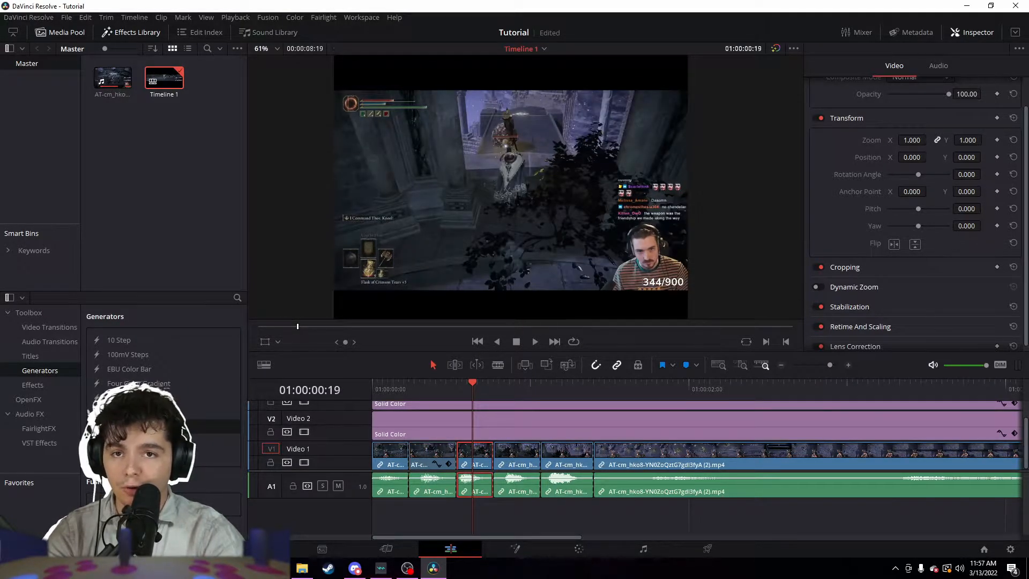
{"action": "left_click_drag", "start_coordinate": [916, 142], "coordinate": [935, 140]}
{"action": "left_click", "coordinate": [515, 453]}
{"action": "left_click", "coordinate": [510, 385]}
{"action": "left_click", "coordinate": [568, 385]}
{"action": "left_click", "coordinate": [566, 453]}
{"action": "left_click", "coordinate": [372, 387]}
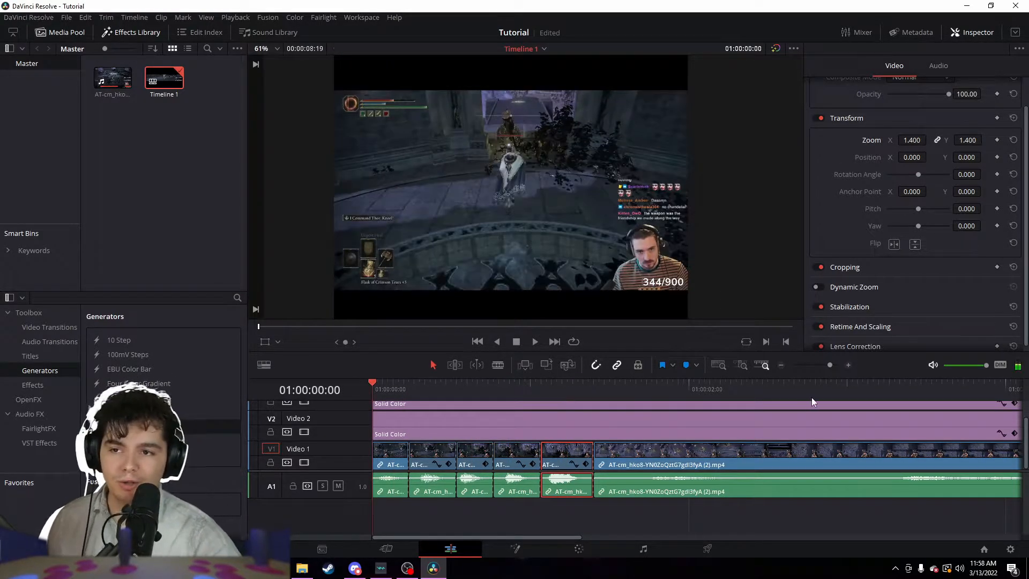
Step: Play back the opening zooms, and set the vertical position of the second short gameplay segment to -17
{"action": "key", "text": "space"}
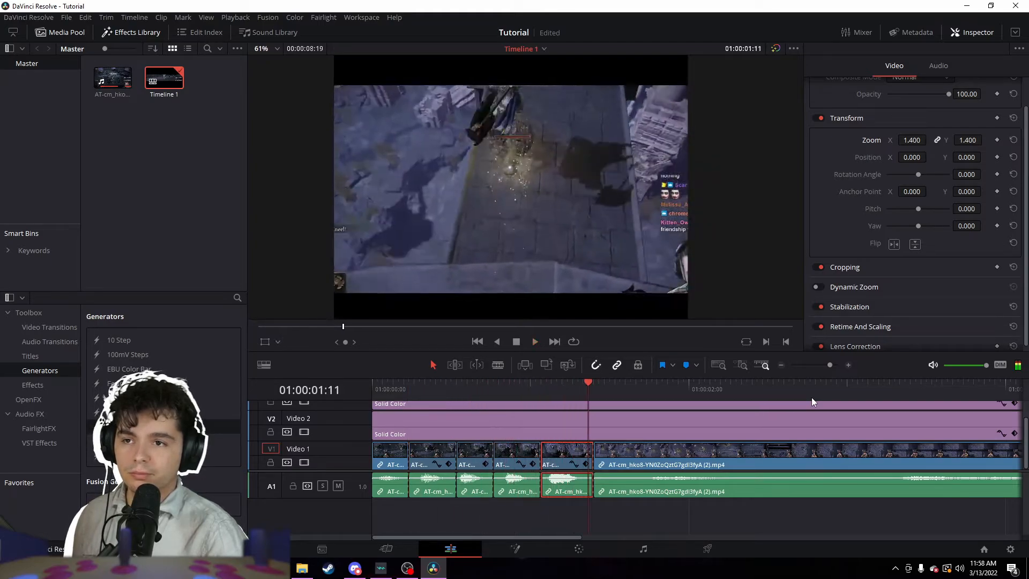
{"action": "left_click", "coordinate": [373, 389]}
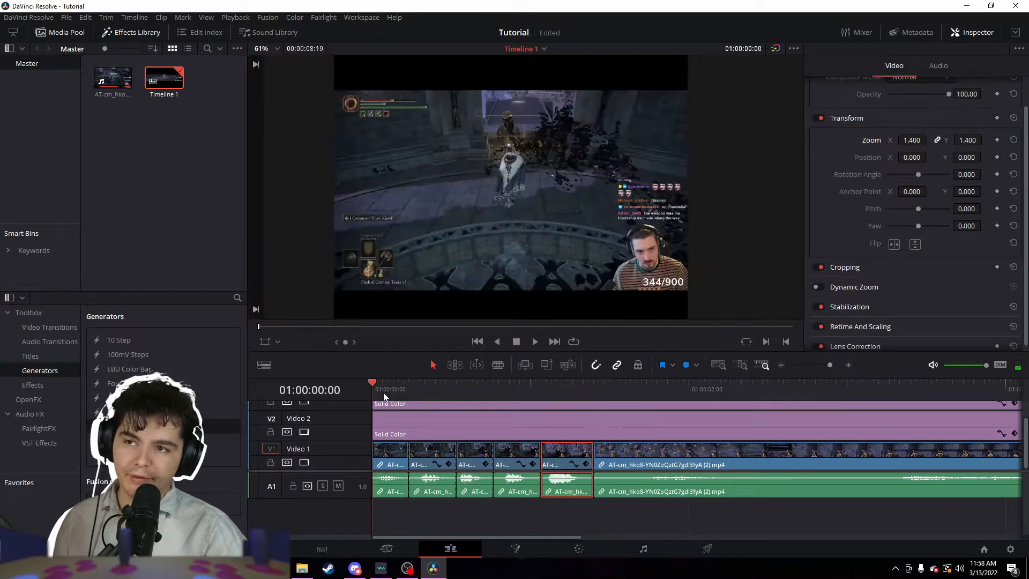
{"action": "left_click", "coordinate": [423, 392]}
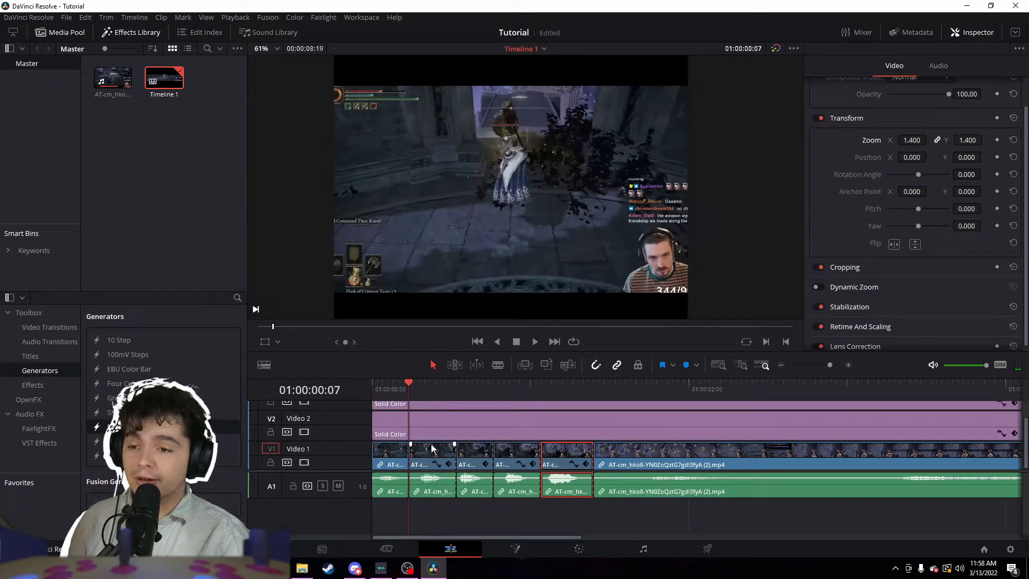
{"action": "left_click", "coordinate": [431, 451]}
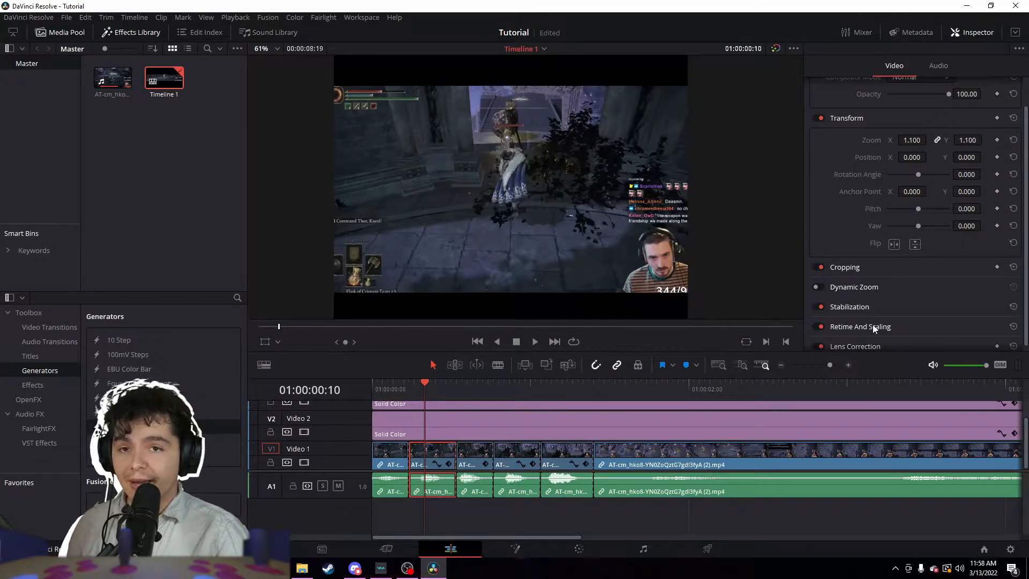
{"action": "mouse_move", "coordinate": [967, 158]}
{"action": "left_mouse_down"}
{"action": "mouse_move", "coordinate": [951, 157]}
{"action": "mouse_move", "coordinate": [987, 157]}
{"action": "left_mouse_up"}
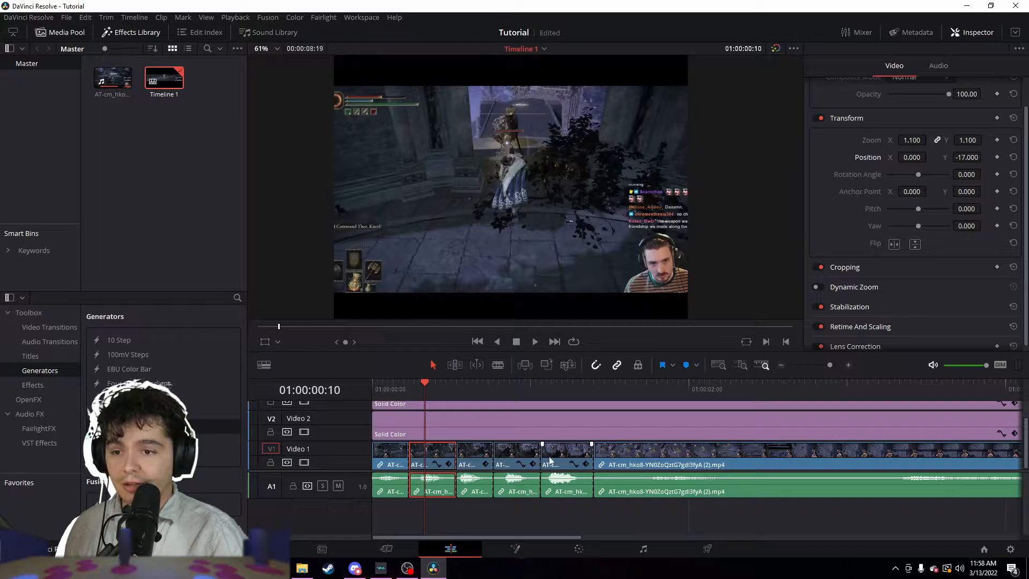
Step: Shift the third, fourth and fifth short gameplay segments down progressively in the frame, reaching a vertical position of -111 on the fifth
{"action": "left_click", "coordinate": [471, 391]}
{"action": "left_click", "coordinate": [484, 450]}
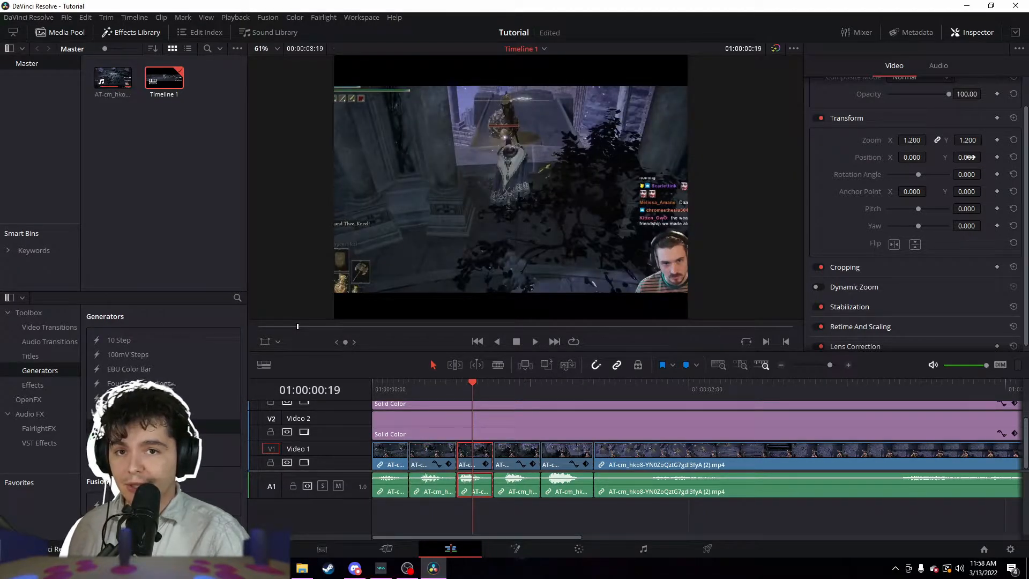
{"action": "left_click_drag", "start_coordinate": [967, 157], "coordinate": [908, 157]}
{"action": "left_click", "coordinate": [514, 391]}
{"action": "left_click", "coordinate": [517, 452]}
{"action": "left_click", "coordinate": [562, 391]}
{"action": "left_click", "coordinate": [566, 452]}
Step: Show the whole vertical frame in the viewer and play the opening from the start to examine the progressive zooms
{"action": "key", "text": "Home"}
{"action": "scroll", "coordinate": [654, 227], "scroll_direction": "down", "scroll_amount": 5}
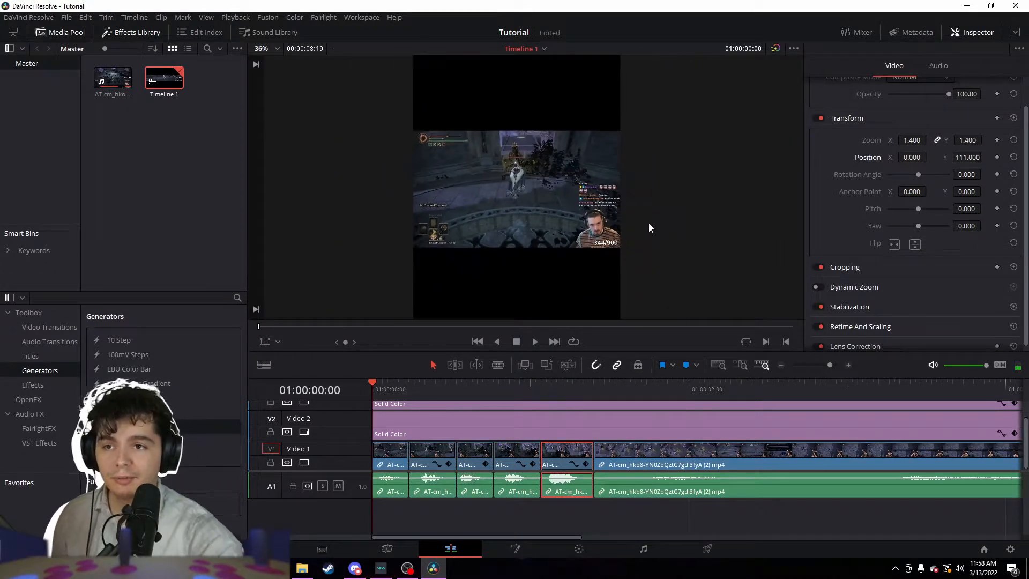
{"action": "key", "text": "space"}
{"action": "key", "text": "space"}
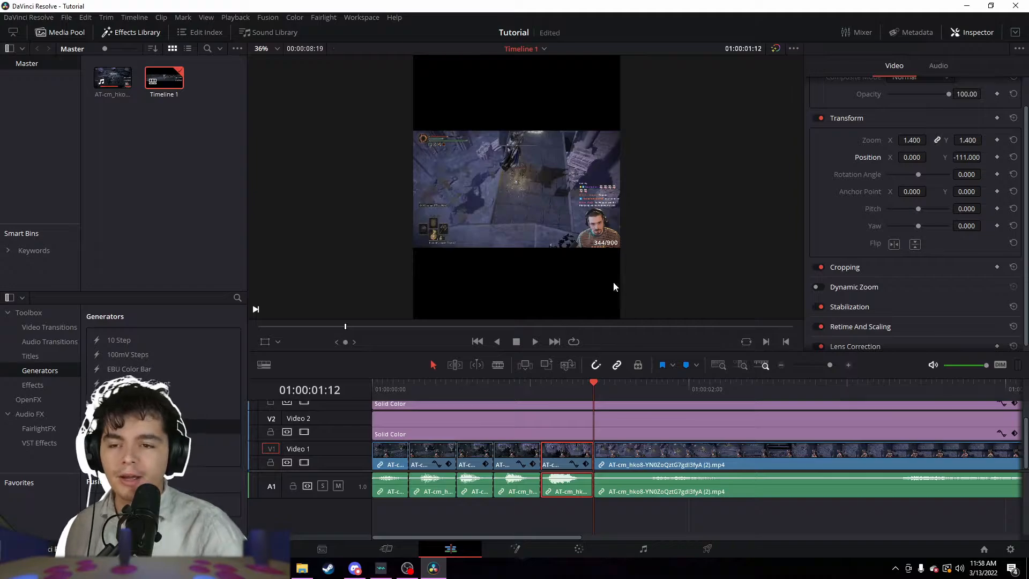
{"action": "scroll", "coordinate": [616, 425], "scroll_direction": "up", "scroll_amount": 2}
{"action": "scroll", "coordinate": [636, 431], "scroll_direction": "down", "scroll_amount": 2}
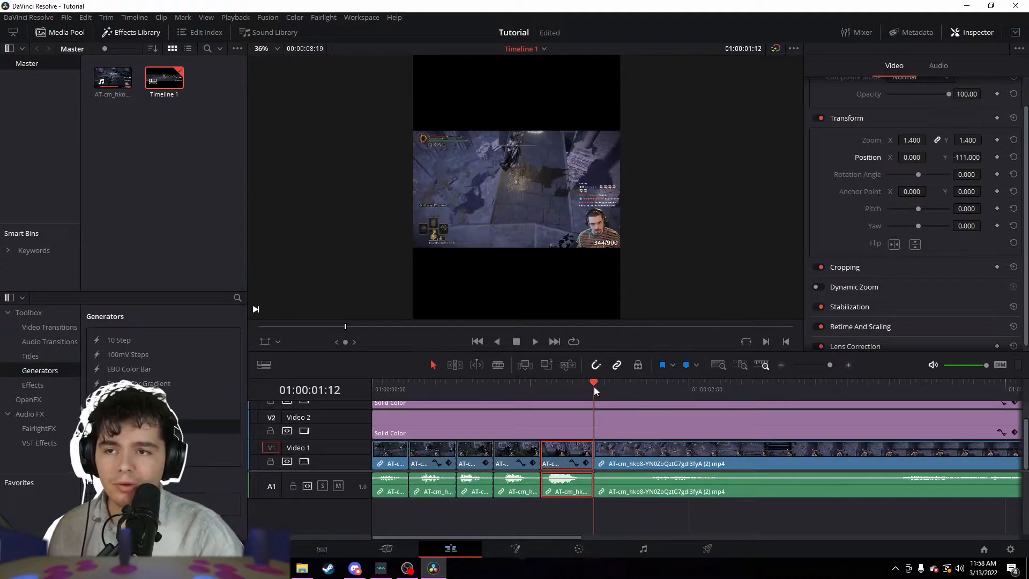
{"action": "left_click_drag", "start_coordinate": [594, 387], "coordinate": [521, 394]}
{"action": "scroll", "coordinate": [674, 413], "scroll_direction": "up", "scroll_amount": 2}
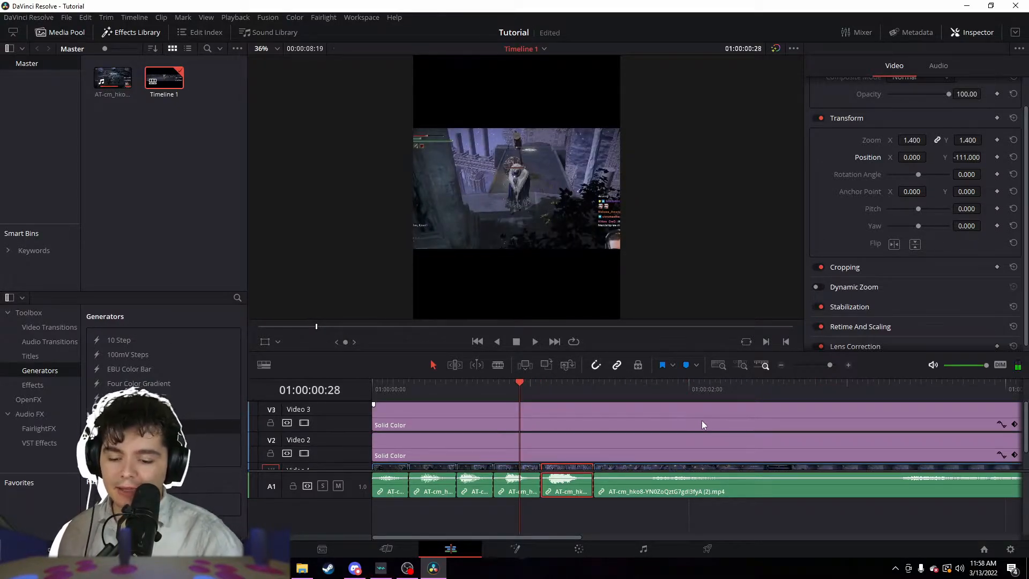
{"action": "key", "text": "Home"}
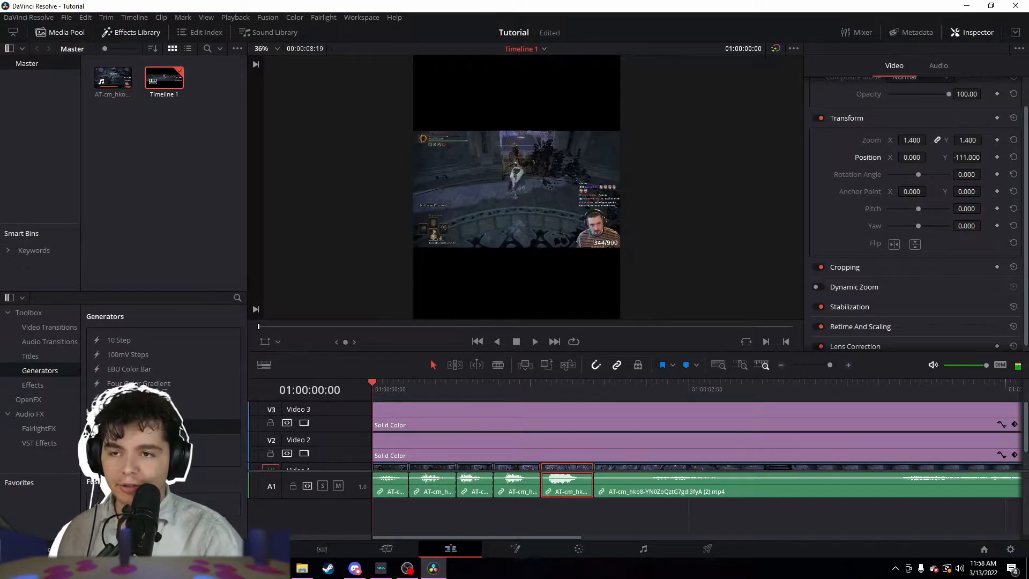
{"action": "key", "text": "space"}
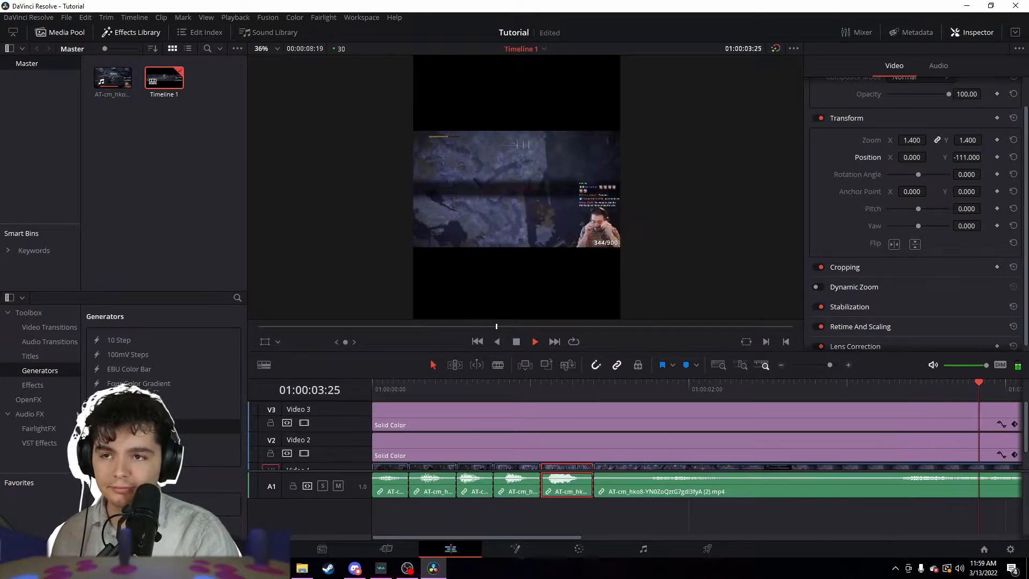
{"action": "key", "text": "space"}
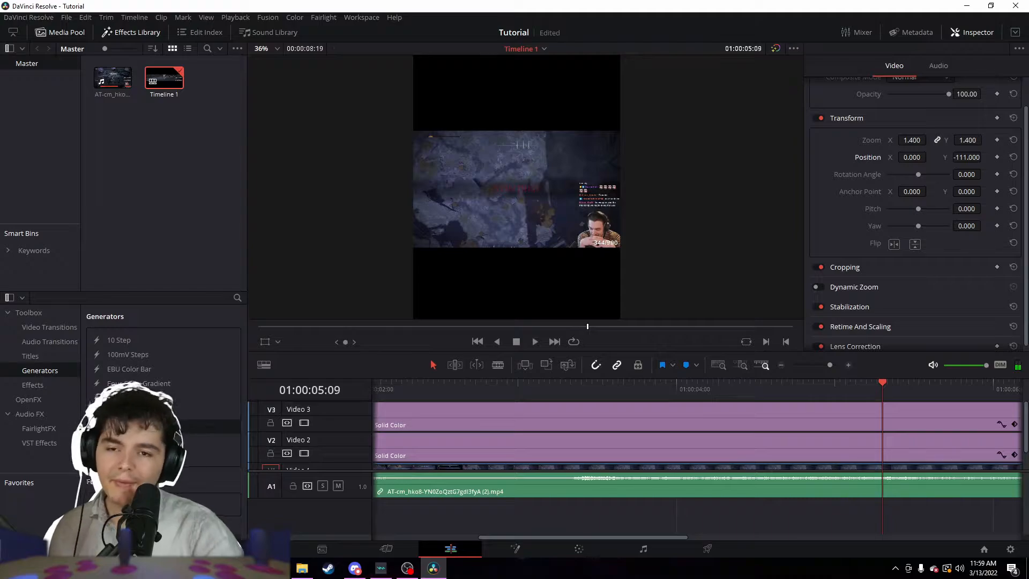
Step: At 01:00:01:12, set the long gameplay segment after the five short ones to zoom 2.240 and vertical position -362
{"action": "left_click_drag", "start_coordinate": [803, 366], "coordinate": [826, 368]}
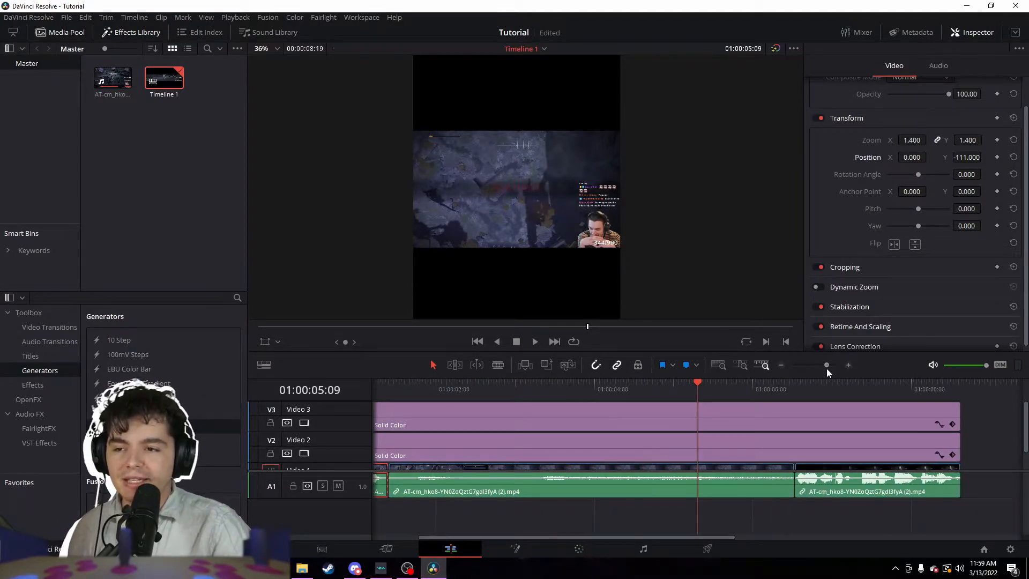
{"action": "left_click", "coordinate": [403, 385]}
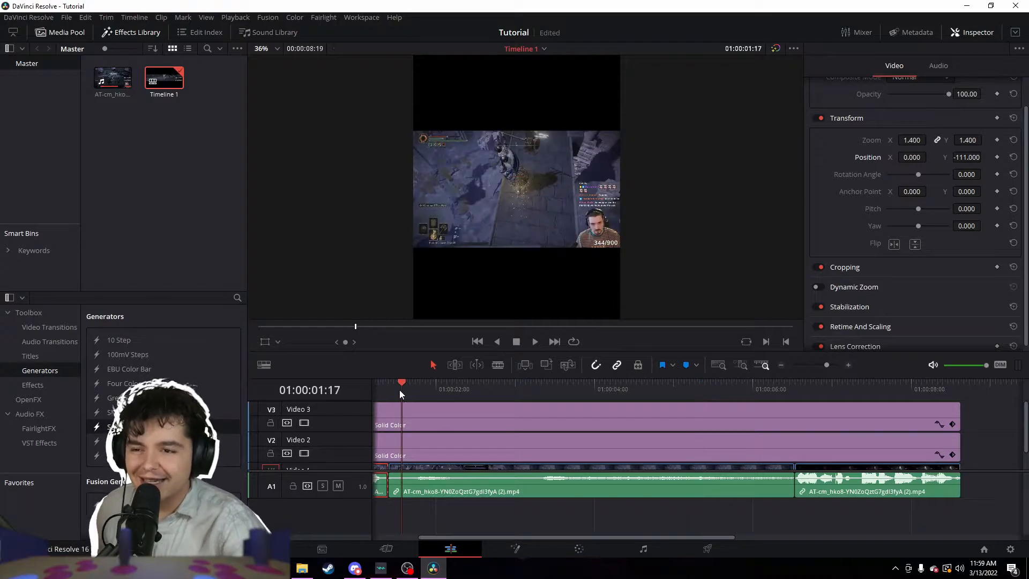
{"action": "left_click_drag", "start_coordinate": [399, 390], "coordinate": [394, 391]}
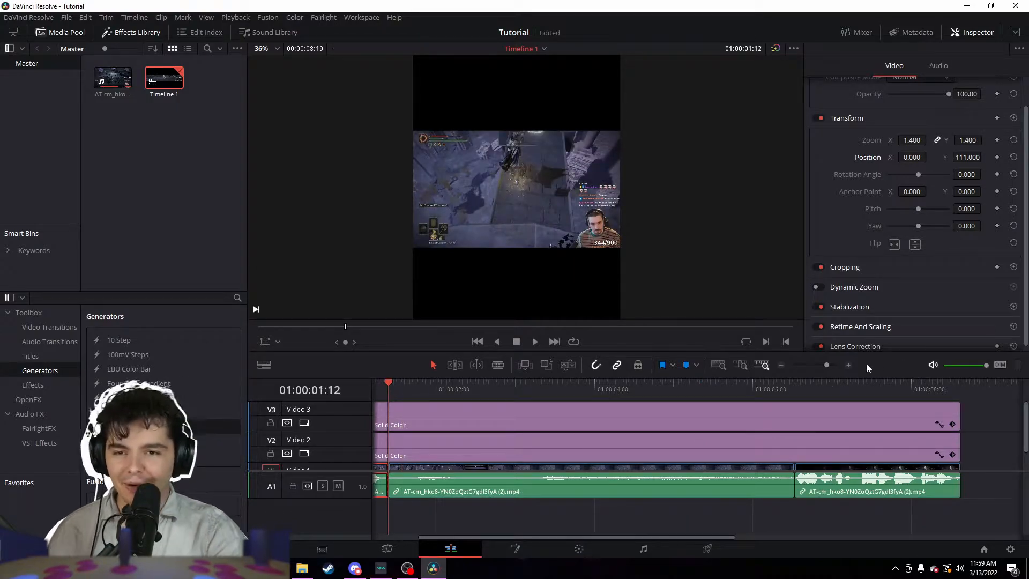
{"action": "left_click", "coordinate": [849, 365]}
{"action": "scroll", "coordinate": [645, 423], "scroll_direction": "down", "scroll_amount": 1}
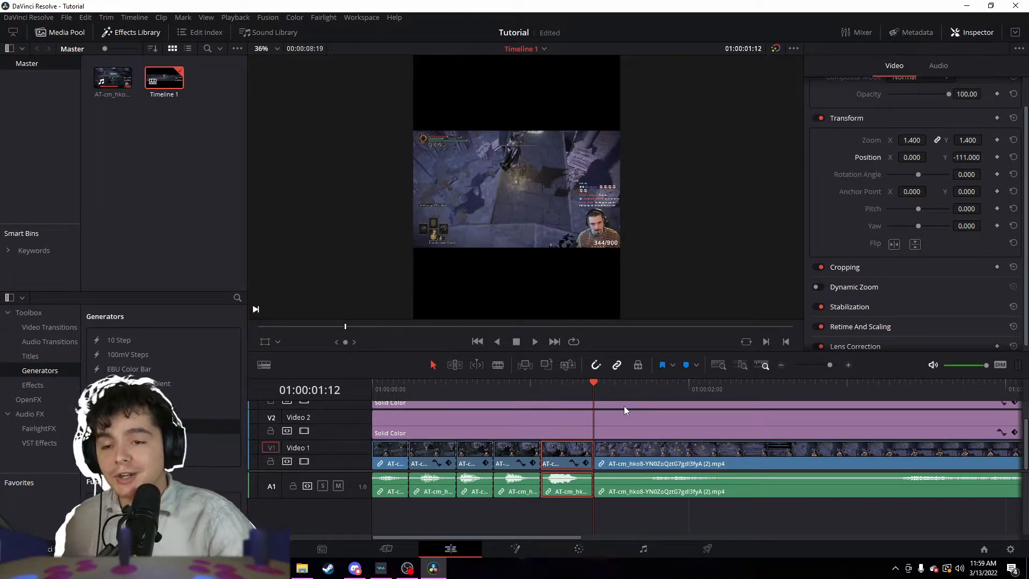
{"action": "left_click", "coordinate": [644, 445]}
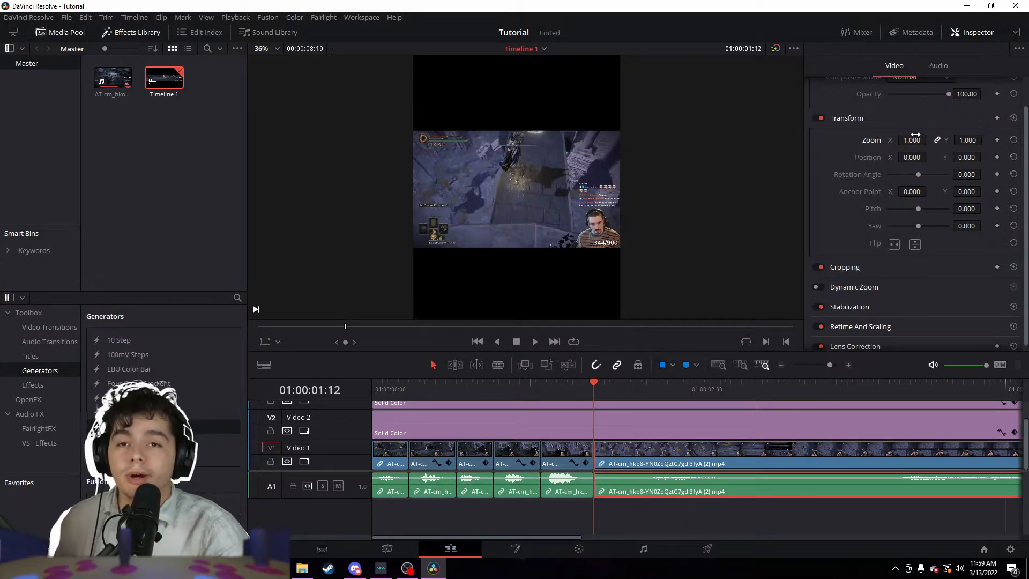
{"action": "left_click_drag", "start_coordinate": [926, 139], "coordinate": [969, 159]}
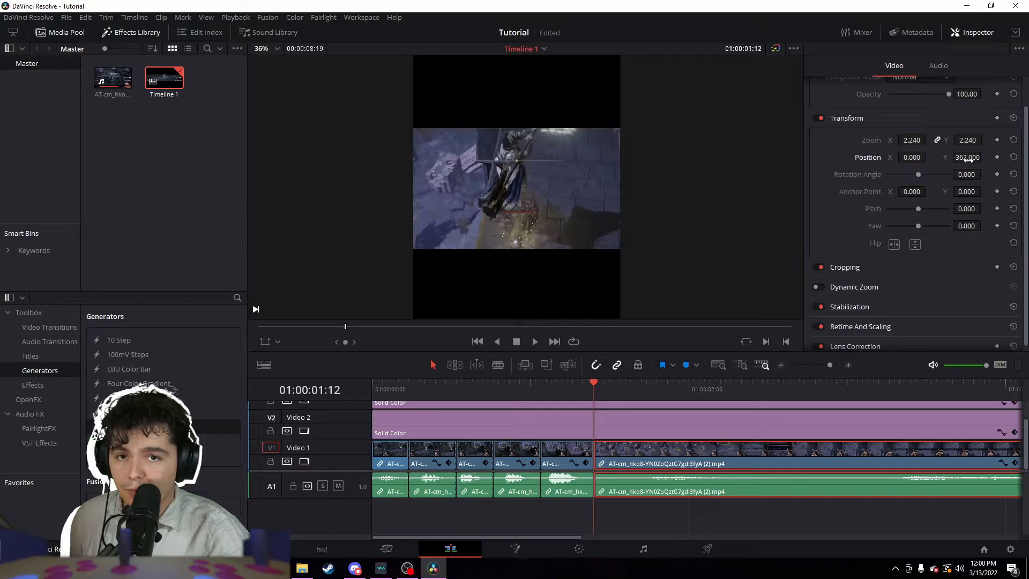
Step: Keyframe the long segment's position at 01:00:01:12, and set its X position to 50 at 01:00:01:15
{"action": "left_click", "coordinate": [998, 158]}
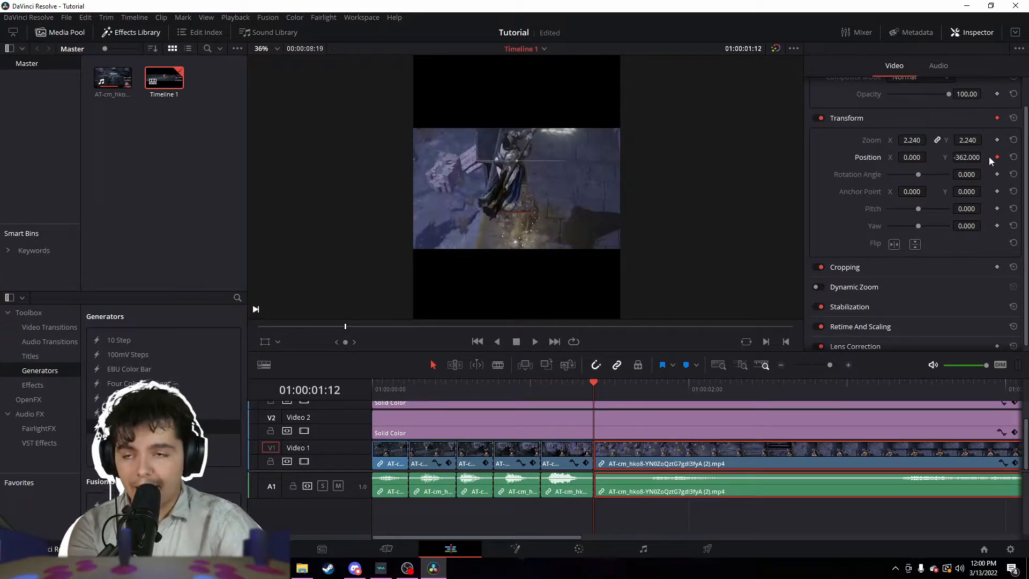
{"action": "key", "text": "Right"}
{"action": "key", "text": "Right"}
{"action": "key", "text": "Right"}
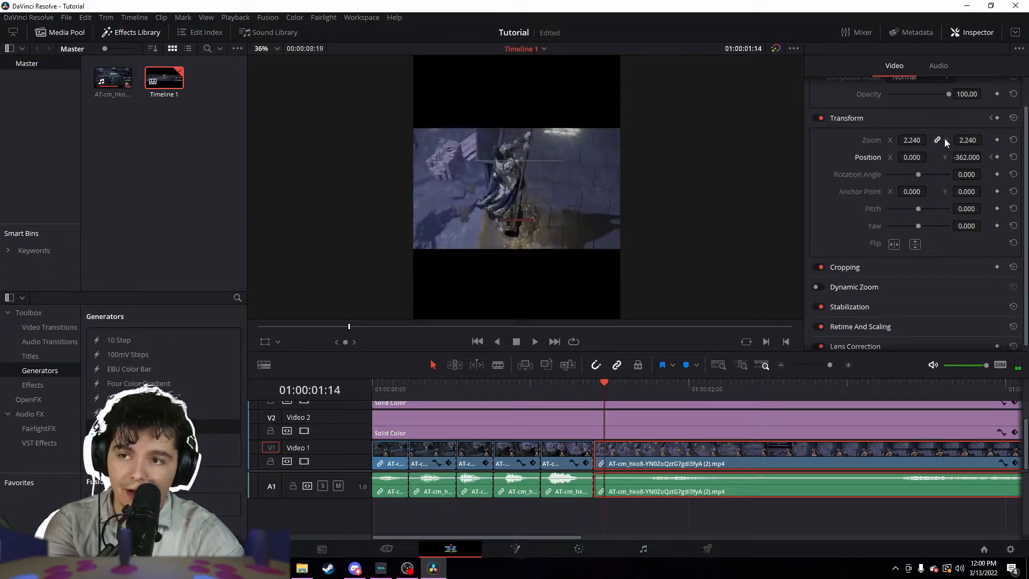
{"action": "left_click_drag", "start_coordinate": [913, 155], "coordinate": [930, 156]}
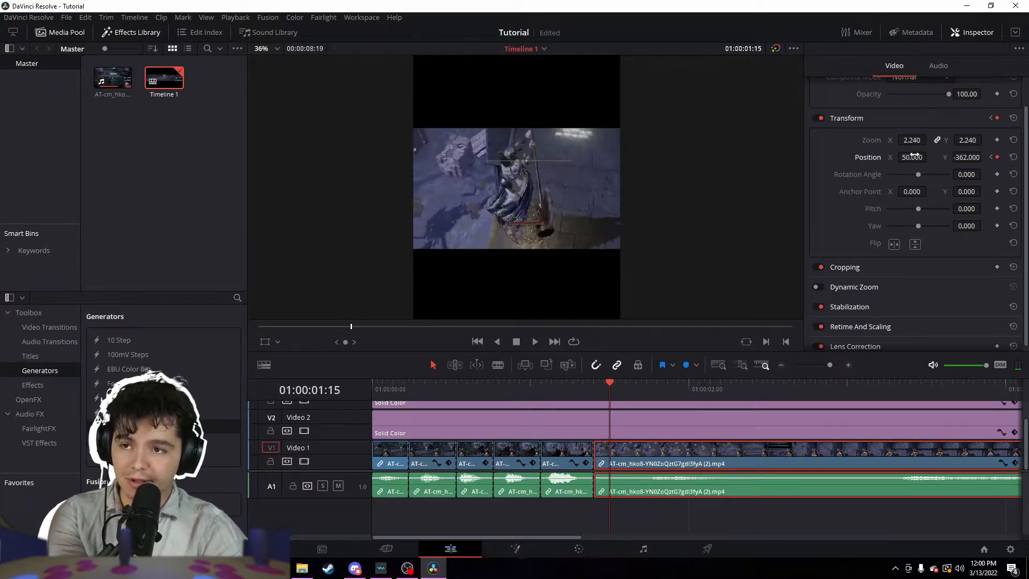
Step: Keep tracking the character with position keyframes every three frames, reaching X 221 and Y -107 at 01:00:01:21
{"action": "key", "text": "Right"}
{"action": "key", "text": "Right"}
{"action": "key", "text": "Right"}
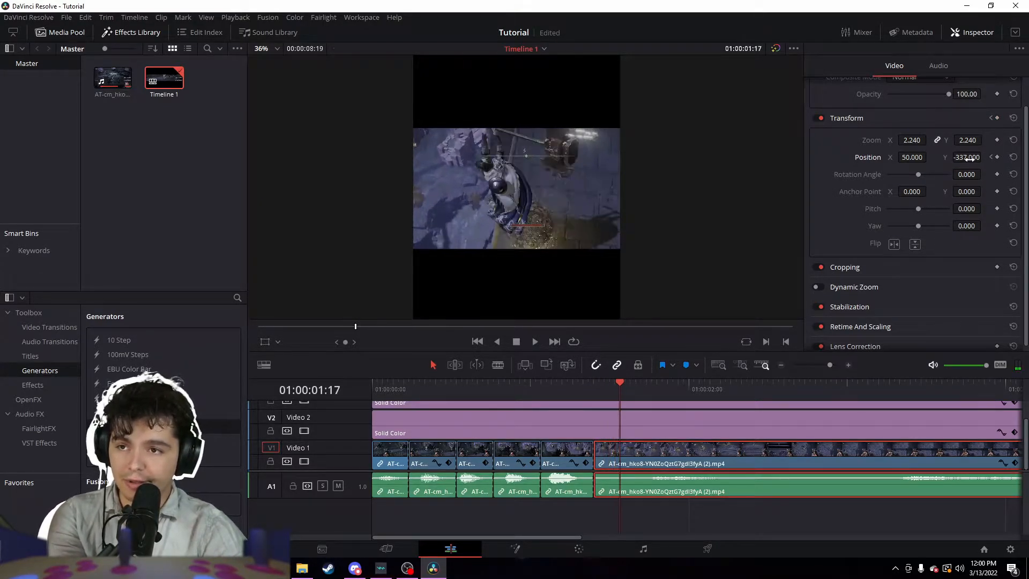
{"action": "left_click_drag", "start_coordinate": [930, 156], "coordinate": [984, 157]}
{"action": "key", "text": "Right"}
{"action": "key", "text": "Right"}
{"action": "key", "text": "Right"}
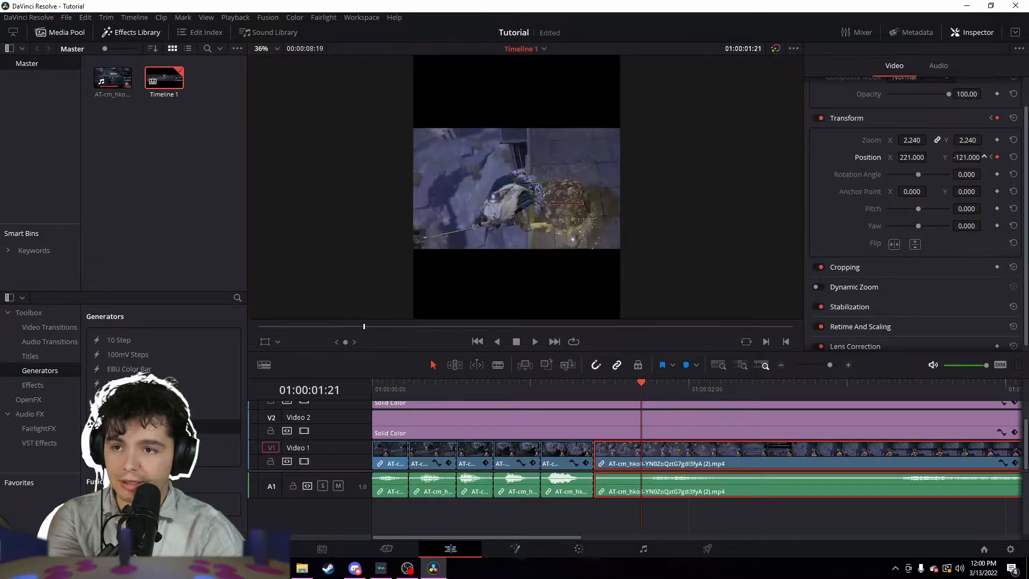
Step: Keyframe the position at X 297, Y 63 on 01:00:01:24 and raise Y to 341 on 01:00:01:27
{"action": "key", "text": "Right"}
{"action": "key", "text": "Right"}
{"action": "key", "text": "Right"}
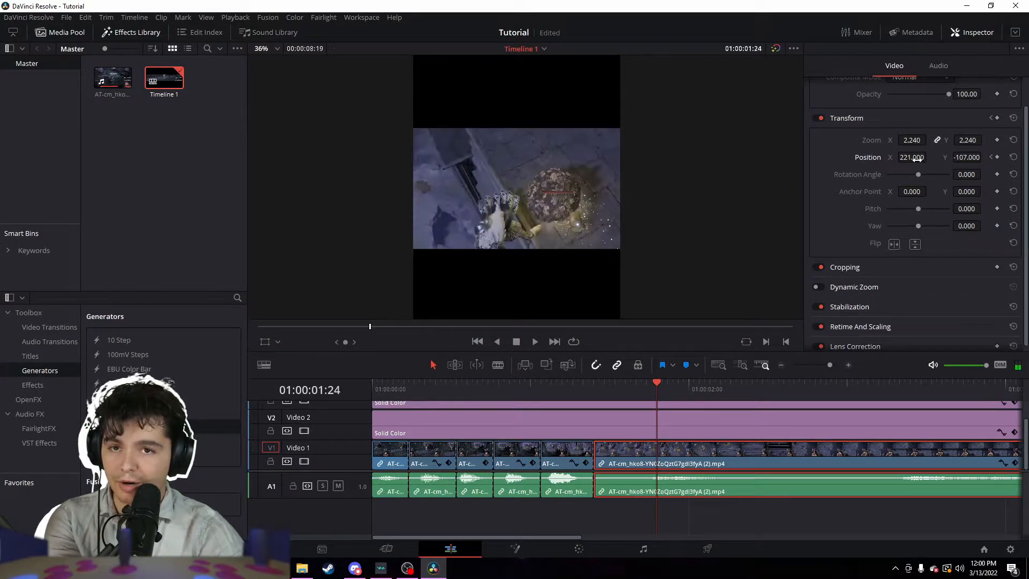
{"action": "left_click_drag", "start_coordinate": [974, 157], "coordinate": [984, 157]}
{"action": "key", "text": "Right"}
{"action": "key", "text": "Right"}
{"action": "key", "text": "Right"}
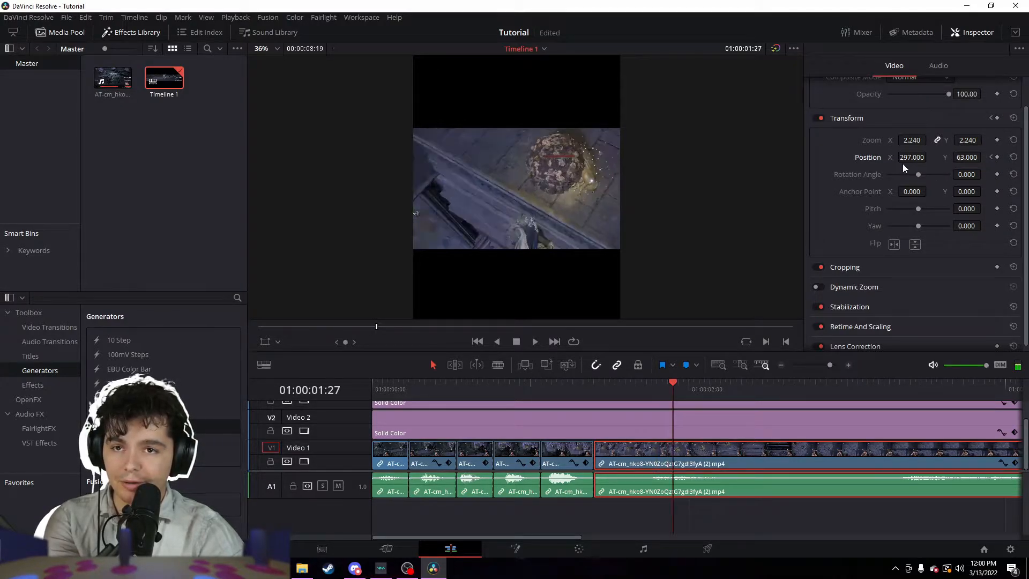
{"action": "left_click_drag", "start_coordinate": [971, 155], "coordinate": [984, 157]}
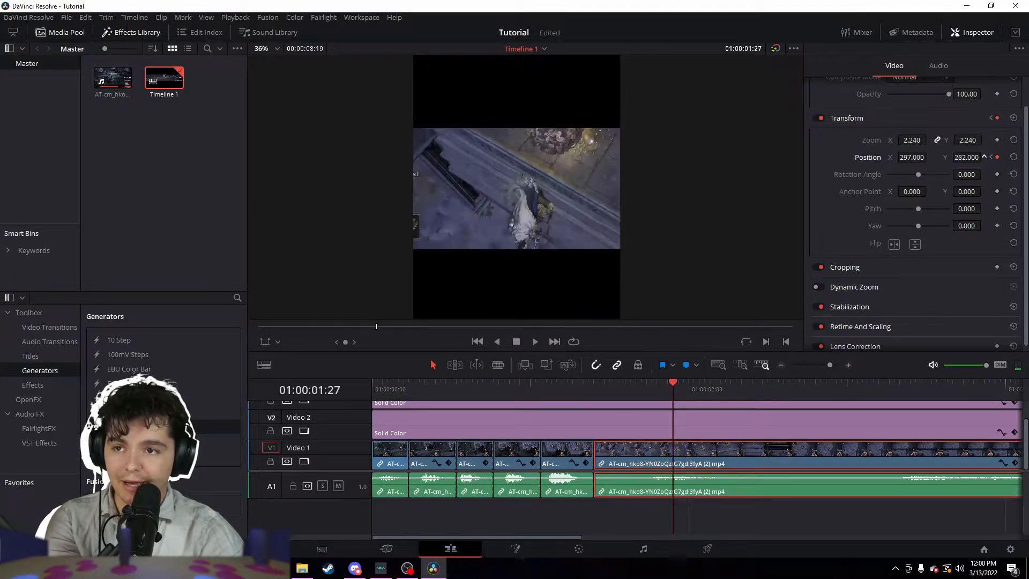
Step: Keyframe the position at X 192, Y 362 on 01:00:02:00 and hold it with a keyframe at 01:00:02:06
{"action": "key", "text": "Right"}
{"action": "key", "text": "Right"}
{"action": "key", "text": "Right"}
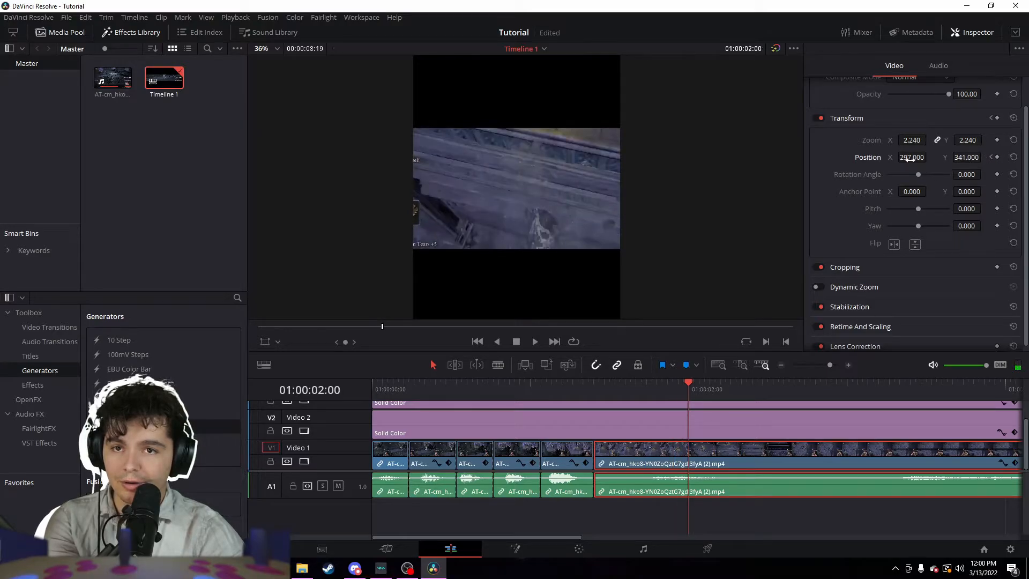
{"action": "left_click_drag", "start_coordinate": [972, 156], "coordinate": [985, 158]}
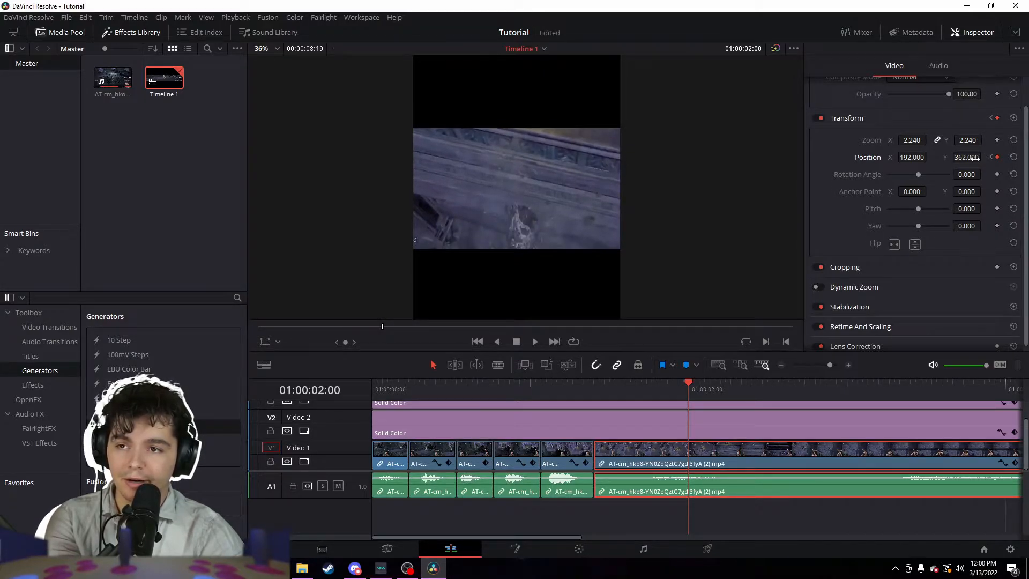
{"action": "key", "text": "Right"}
{"action": "key", "text": "Right"}
{"action": "key", "text": "Right"}
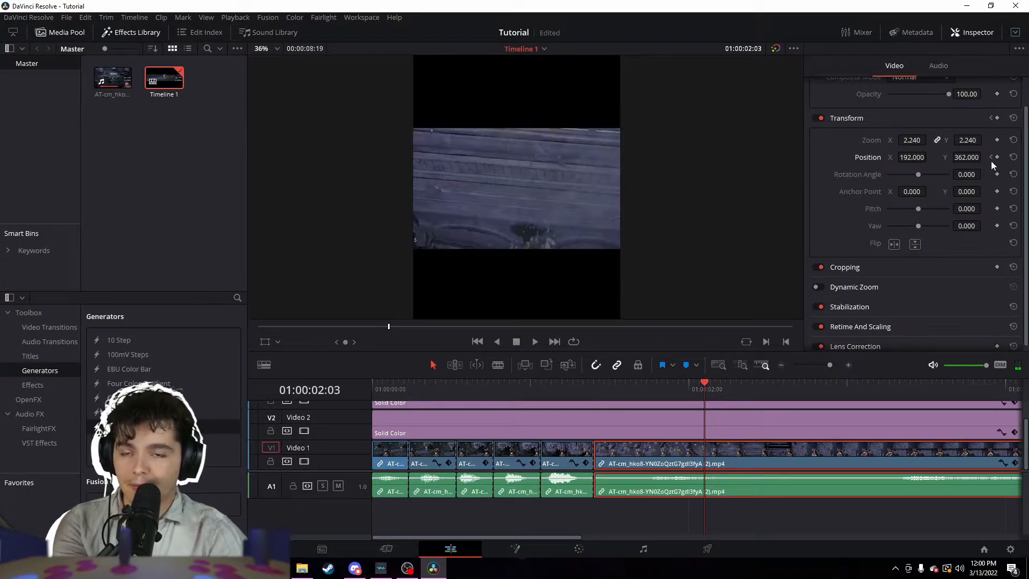
{"action": "key", "text": "Right"}
{"action": "key", "text": "Right"}
{"action": "key", "text": "Right"}
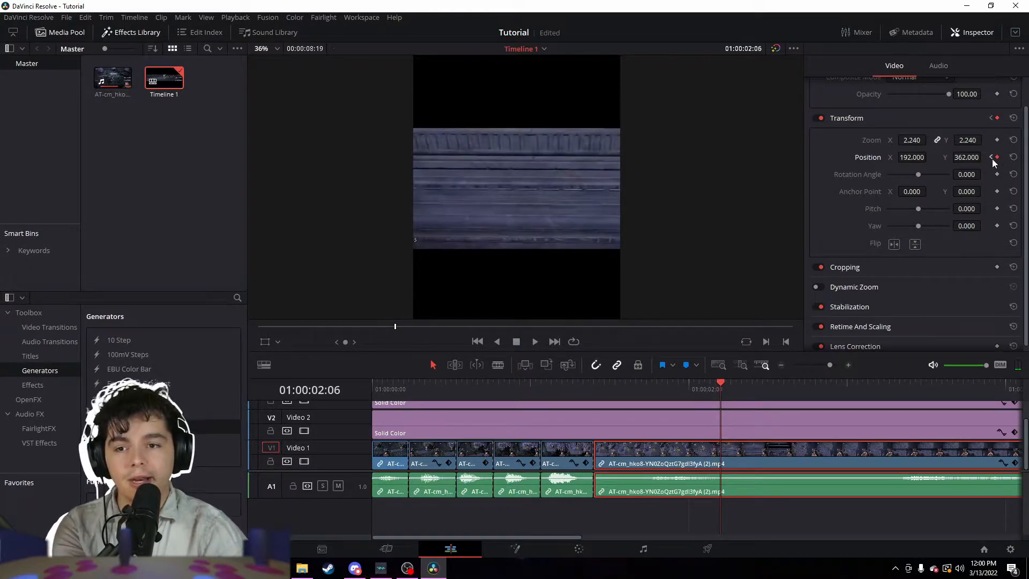
Step: Split the long gameplay segment at 01:00:02:06 and return to Selection mode
{"action": "key", "text": "b"}
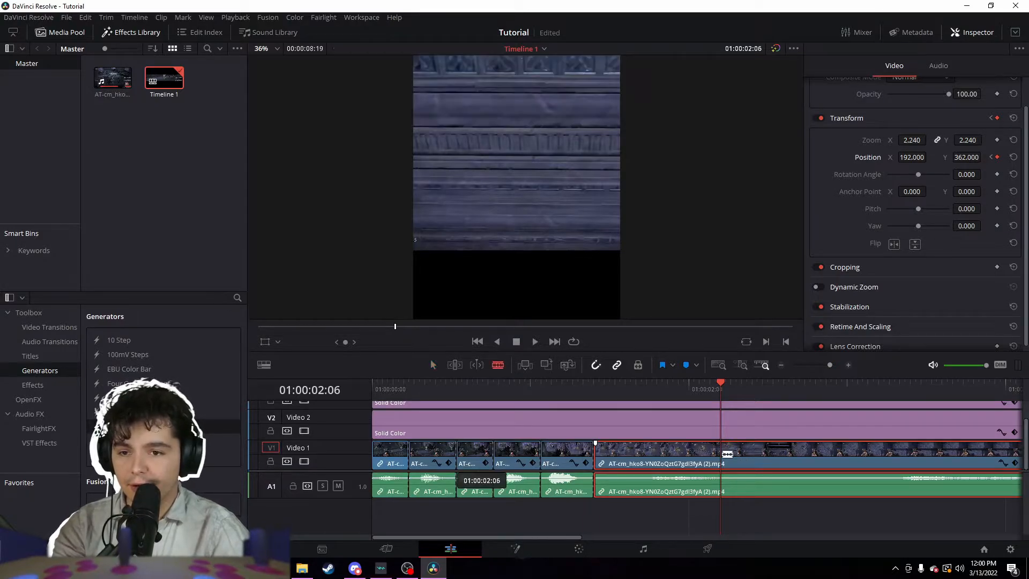
{"action": "left_click", "coordinate": [724, 454]}
{"action": "key", "text": "a"}
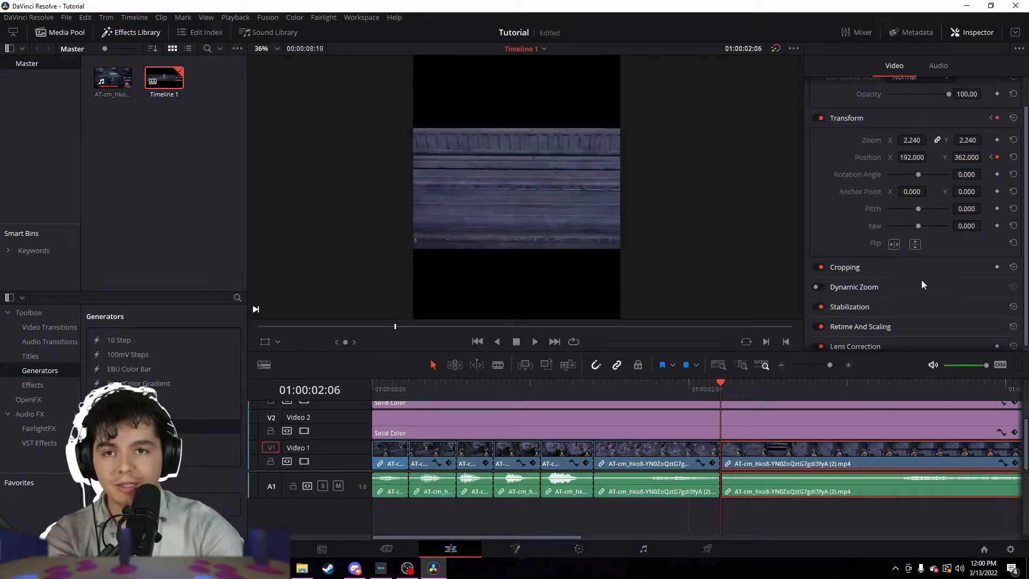
Step: Reset the position keyframe after the new cut and frame the streamer's webcam with zoom 3.290, position X -1240 and Y 654
{"action": "left_click", "coordinate": [997, 158]}
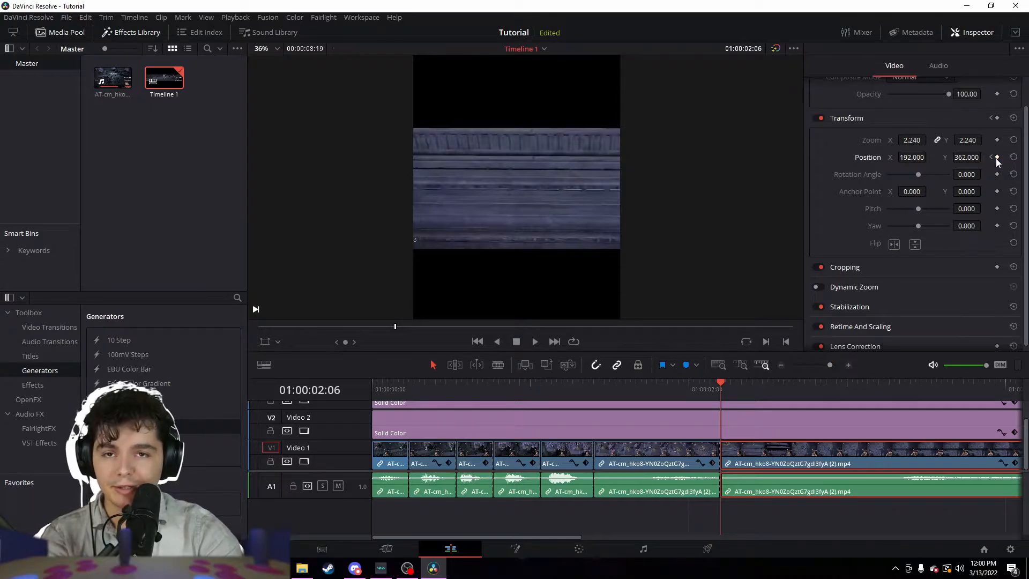
{"action": "left_click", "coordinate": [996, 157]}
{"action": "left_click_drag", "start_coordinate": [912, 157], "coordinate": [968, 156]}
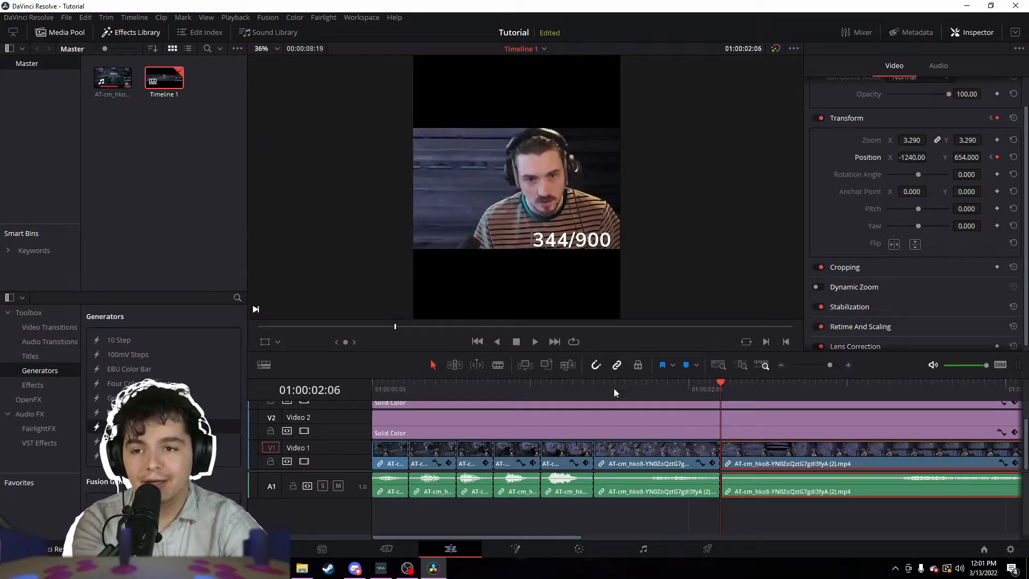
Step: Play the timeline from 01:00:01:12 to check the tracked gameplay and the cut to the webcam close-up
{"action": "left_click", "coordinate": [592, 389]}
{"action": "scroll", "coordinate": [613, 244], "scroll_direction": "down", "scroll_amount": 3}
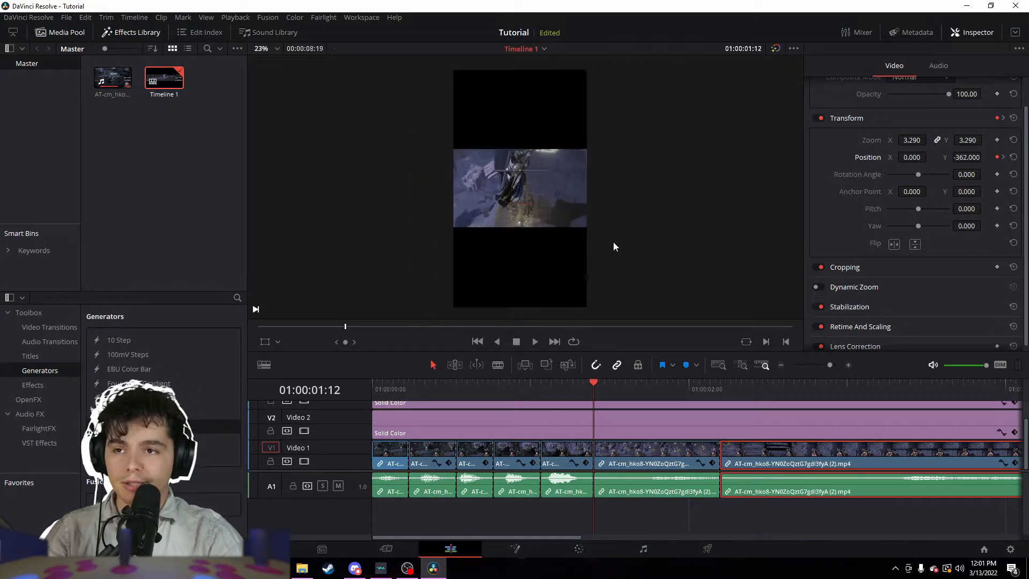
{"action": "key", "text": "space"}
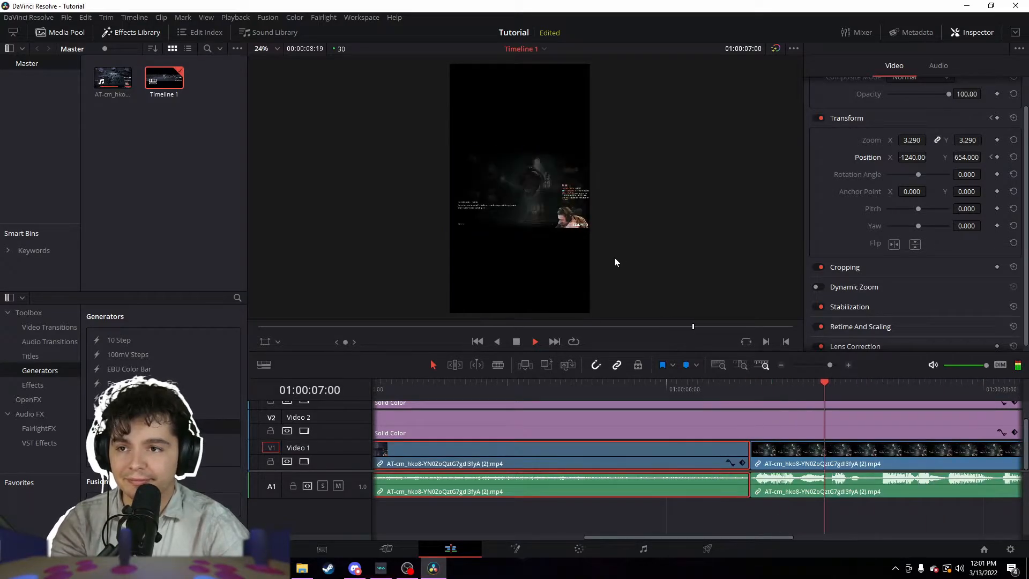
{"action": "key", "text": "space"}
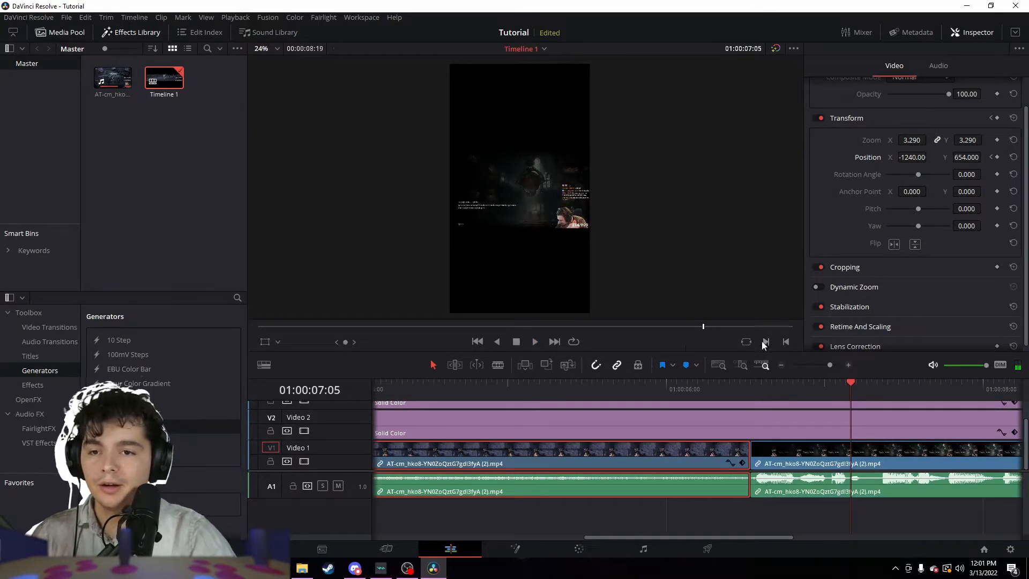
Step: Split the webcam close-up at 01:00:05:22 and ripple delete its remaining part so the final gameplay clip closes the gap
{"action": "left_click", "coordinate": [452, 395]}
{"action": "key", "text": "space"}
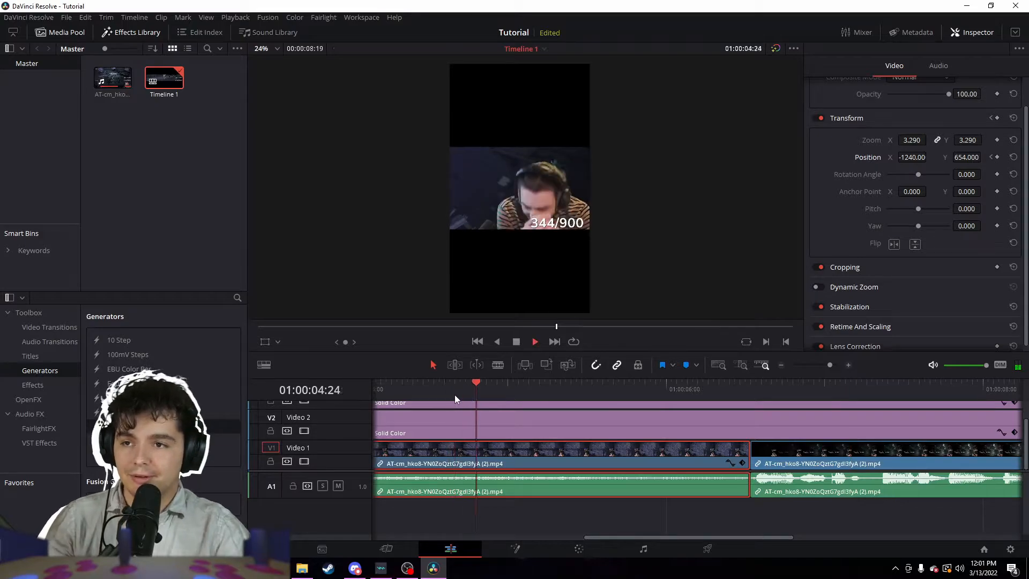
{"action": "left_click", "coordinate": [635, 437]}
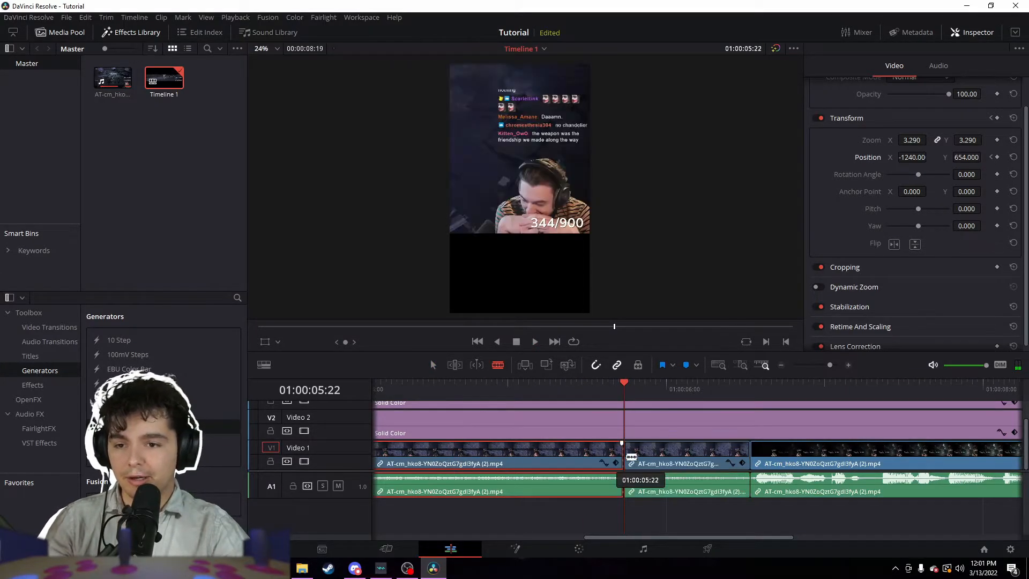
{"action": "key", "text": "a"}
{"action": "left_click", "coordinate": [704, 454]}
{"action": "key", "text": "Delete"}
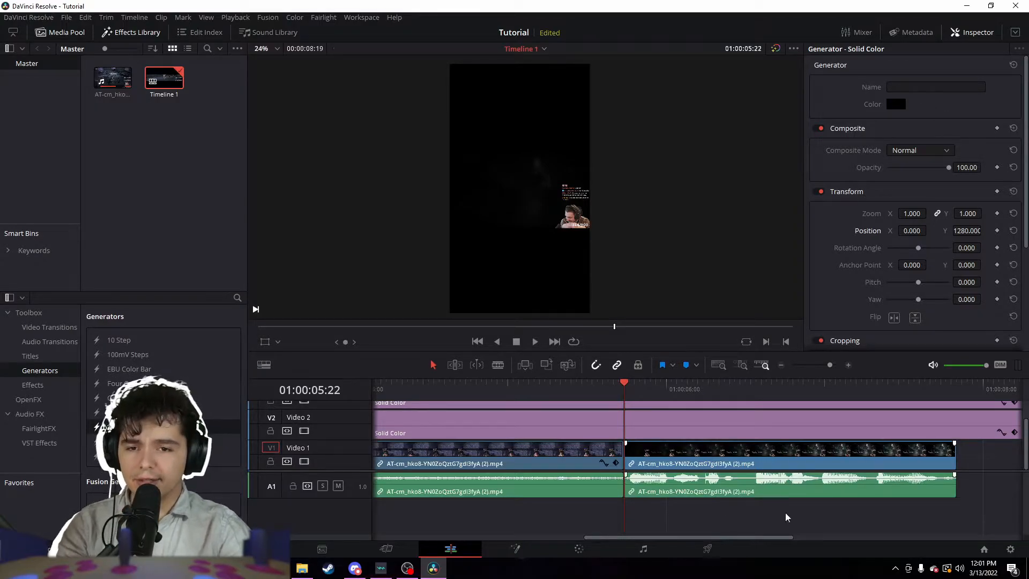
Step: Trim the Solid Color clips on Video 2 and Video 3 to end with the last gameplay clip
{"action": "left_click", "coordinate": [782, 366]}
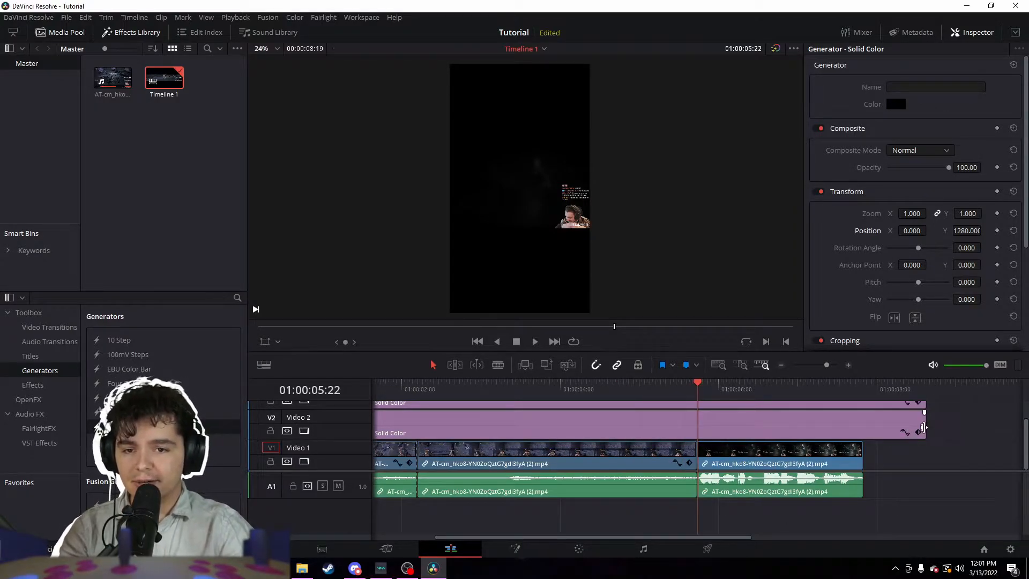
{"action": "left_click_drag", "start_coordinate": [923, 428], "coordinate": [862, 428]}
{"action": "scroll", "coordinate": [930, 429], "scroll_direction": "up", "scroll_amount": 2}
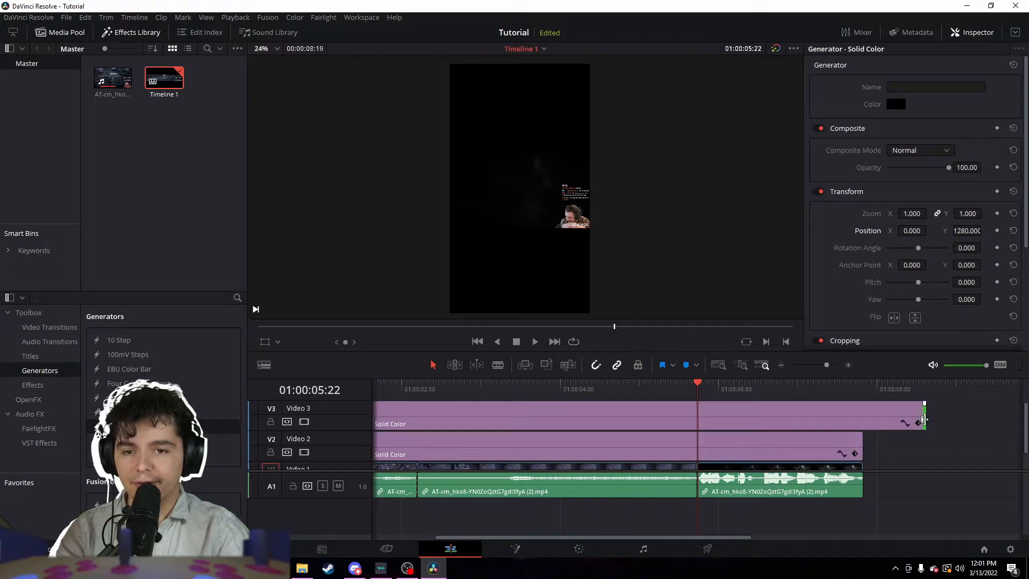
{"action": "left_click_drag", "start_coordinate": [923, 419], "coordinate": [863, 420]}
{"action": "scroll", "coordinate": [870, 431], "scroll_direction": "down", "scroll_amount": 2}
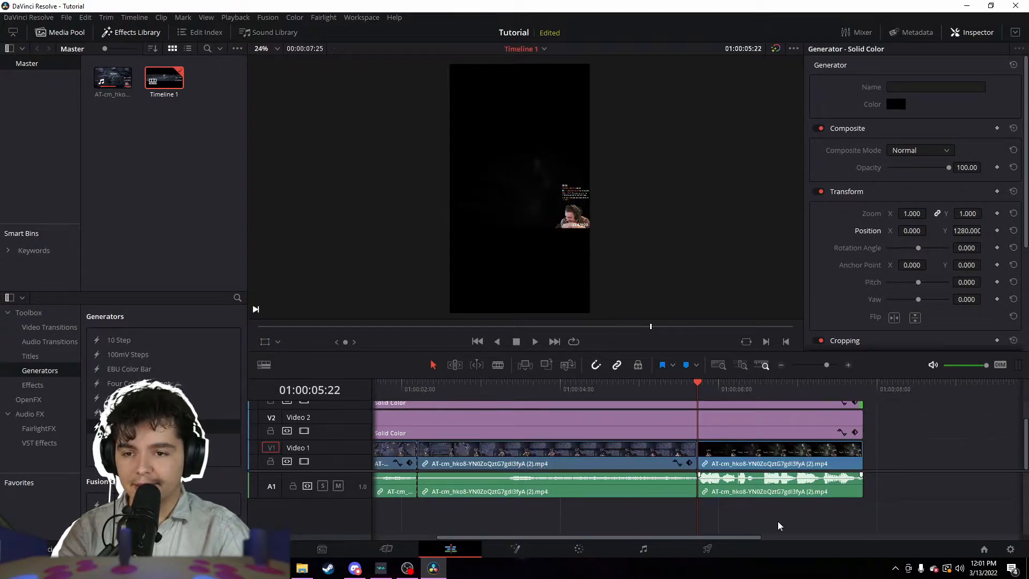
Step: Play the whole edit from the start of the timeline to review the cuts and zooms
{"action": "left_click_drag", "start_coordinate": [703, 537], "coordinate": [533, 519]}
{"action": "scroll", "coordinate": [574, 170], "scroll_direction": "down", "scroll_amount": 1}
{"action": "scroll", "coordinate": [583, 141], "scroll_direction": "up", "scroll_amount": 1}
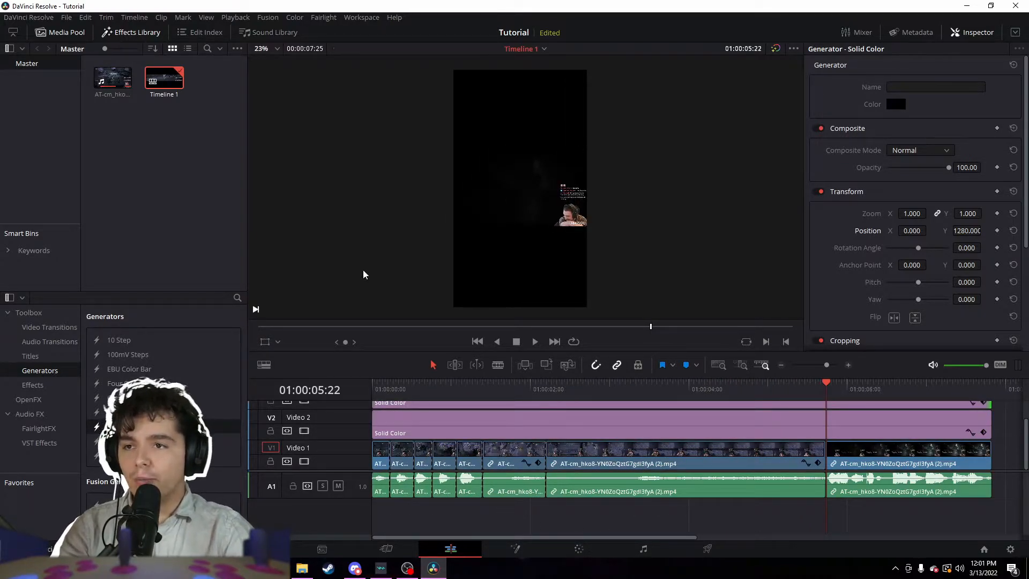
{"action": "key", "text": "Home"}
{"action": "key", "text": "space"}
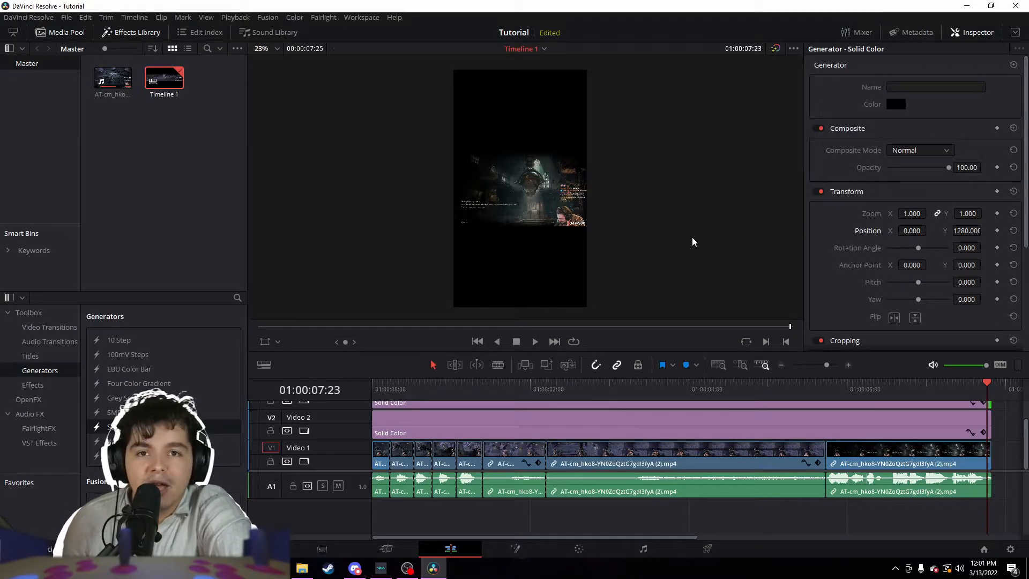
{"action": "scroll", "coordinate": [685, 434], "scroll_direction": "up", "scroll_amount": 1}
{"action": "scroll", "coordinate": [692, 433], "scroll_direction": "down", "scroll_amount": 1}
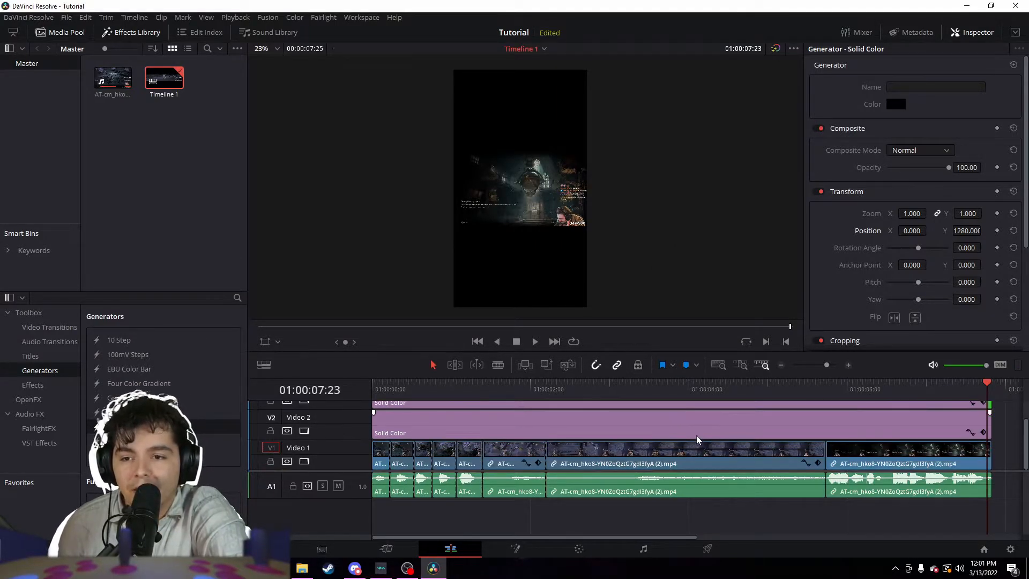
Step: Place the playhead at 01:00:03:25 within the webcam close-up and save the project
{"action": "scroll", "coordinate": [696, 436], "scroll_direction": "up", "scroll_amount": 1}
{"action": "left_click_drag", "start_coordinate": [641, 395], "coordinate": [677, 393]}
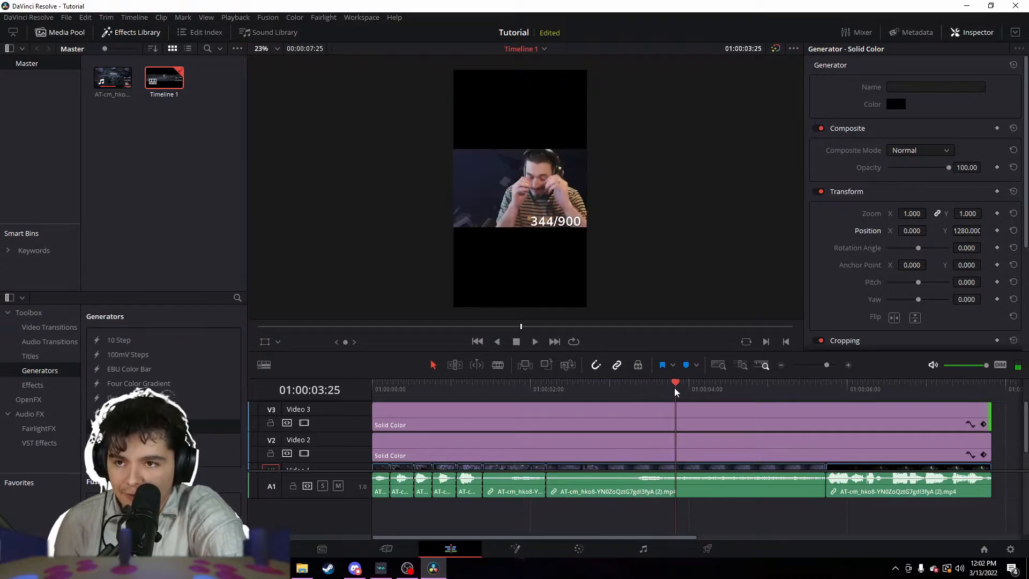
{"action": "left_click", "coordinate": [760, 471]}
{"action": "scroll", "coordinate": [763, 465], "scroll_direction": "down", "scroll_amount": 1}
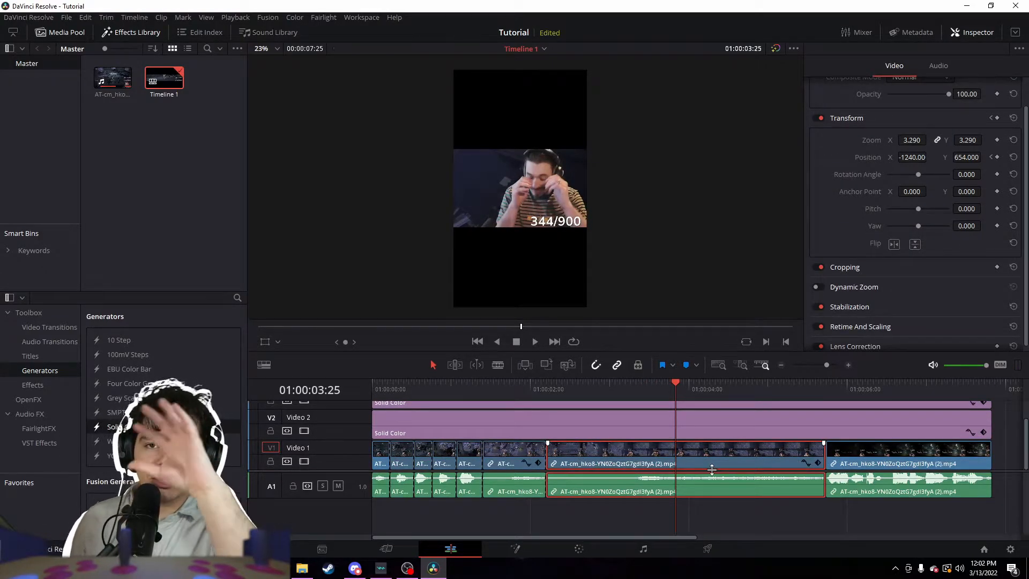
{"action": "scroll", "coordinate": [712, 466], "scroll_direction": "up", "scroll_amount": 1}
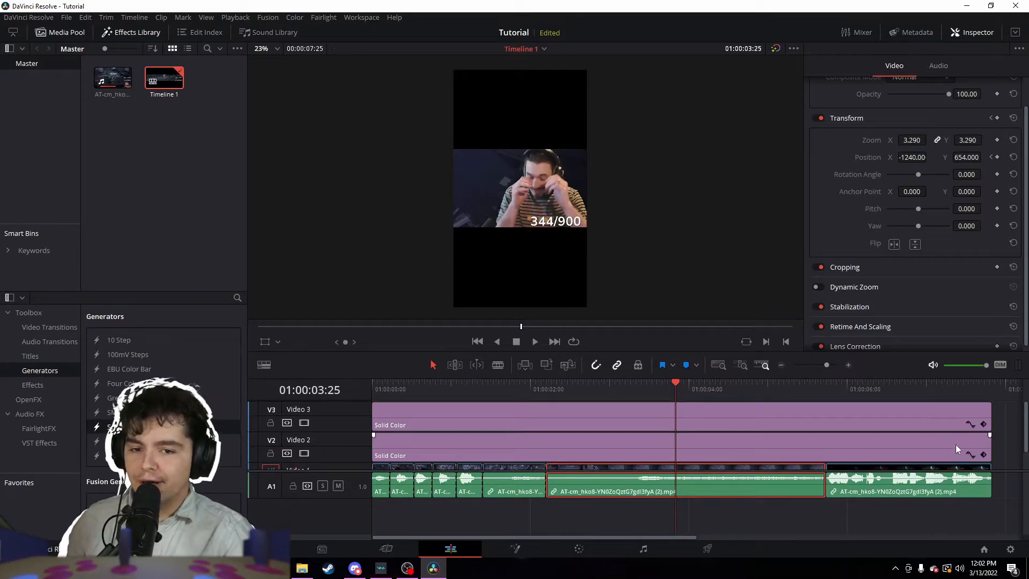
{"action": "left_click", "coordinate": [1004, 460]}
{"action": "key", "text": "ctrl+s"}
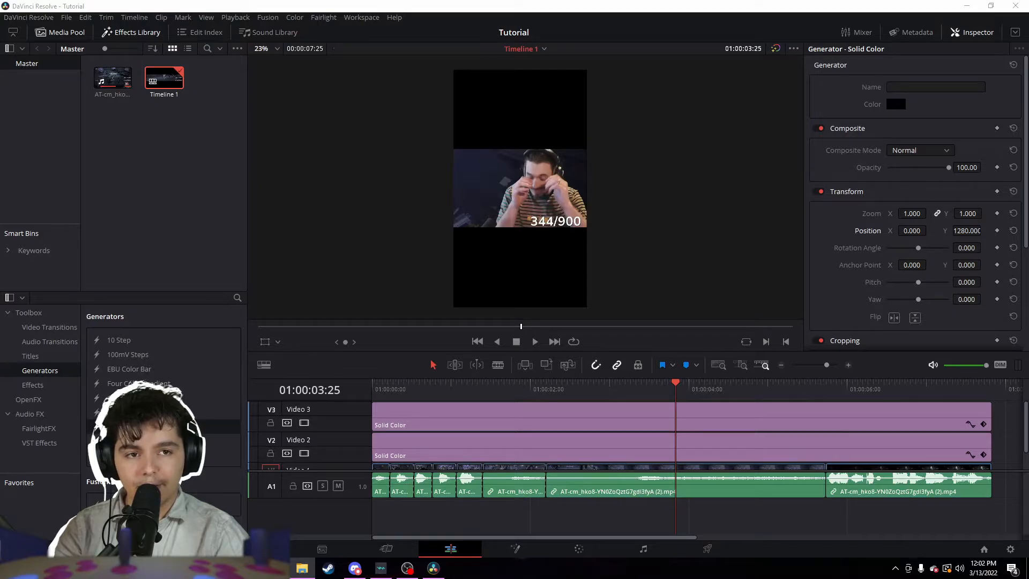
Step: Import the Dark Souls 'You Died' green screen video onto Video 4 at 01:00:03:25 and preview it
{"action": "left_click_drag", "start_coordinate": [1023, 477], "coordinate": [693, 410]}
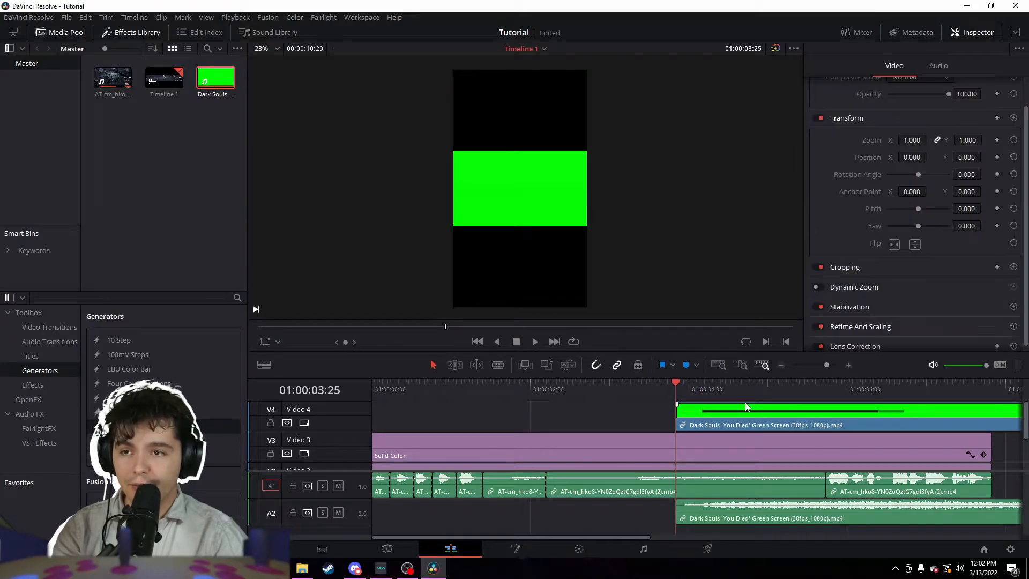
{"action": "key", "text": "space"}
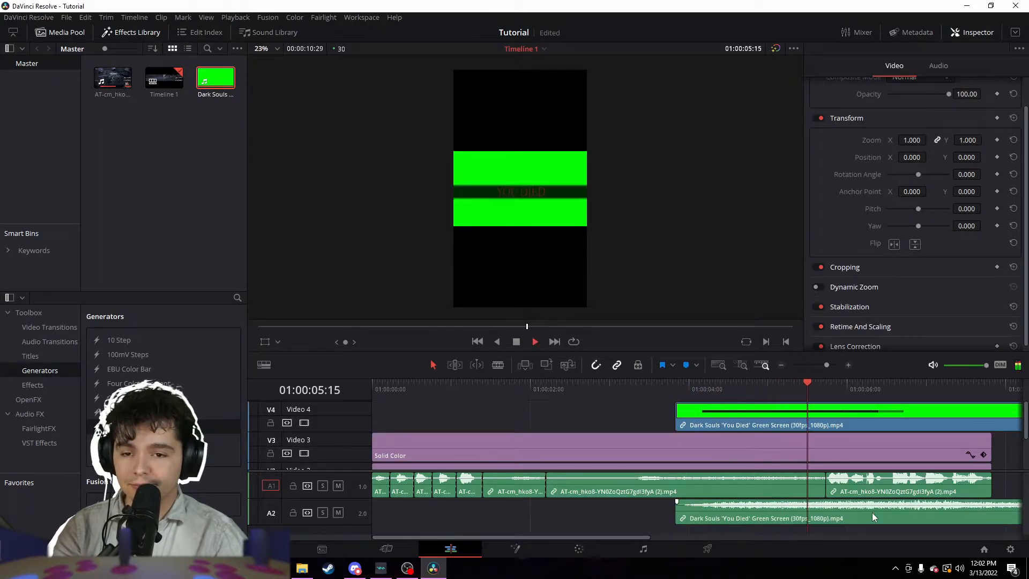
{"action": "key", "text": "space"}
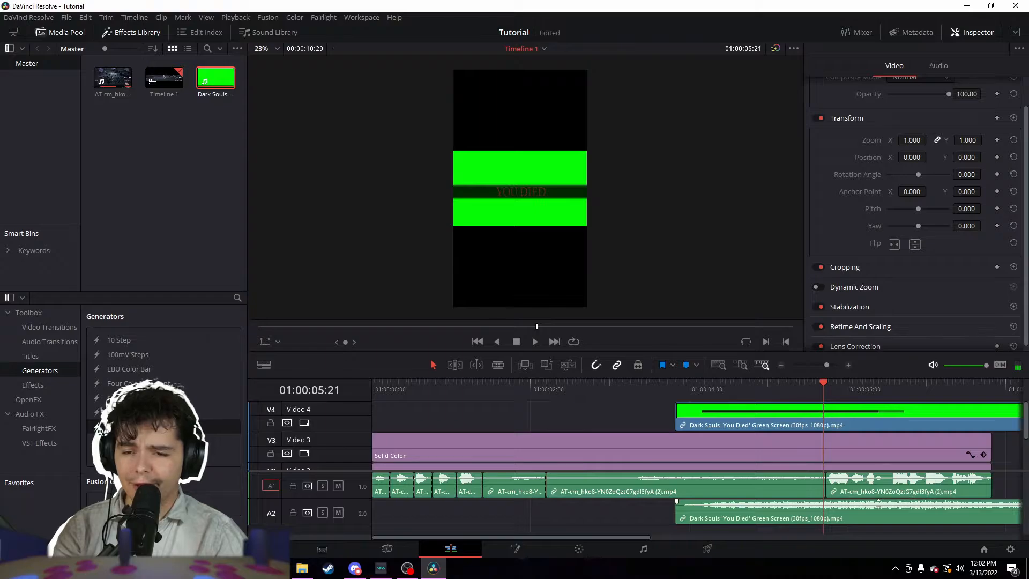
Step: Lower the audio volume of the 'You Died' clip on Audio 2 and replay from 01:00:03:25 to check it
{"action": "left_click_drag", "start_coordinate": [879, 502], "coordinate": [877, 511]}
{"action": "left_click", "coordinate": [680, 394]}
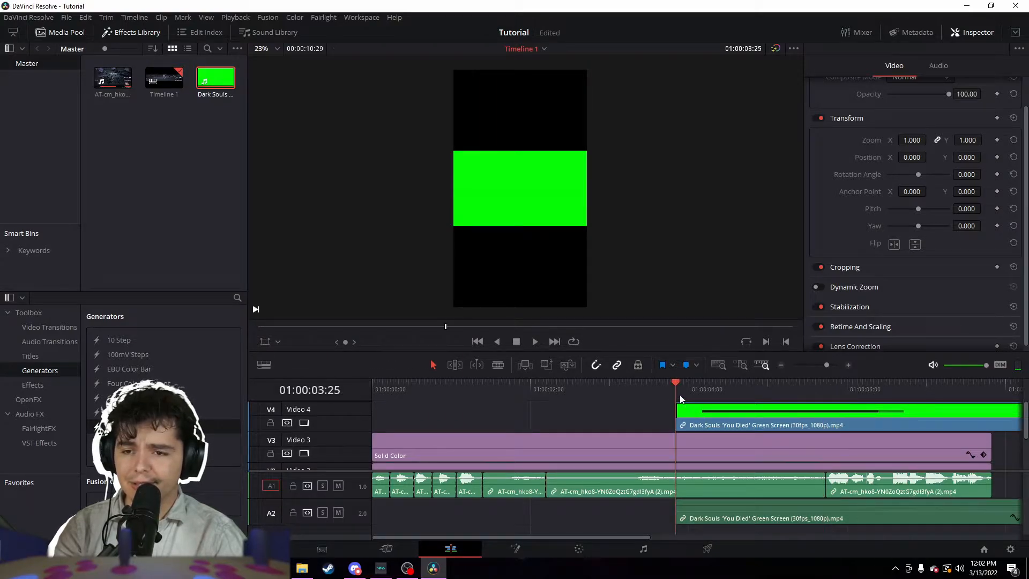
{"action": "key", "text": "space"}
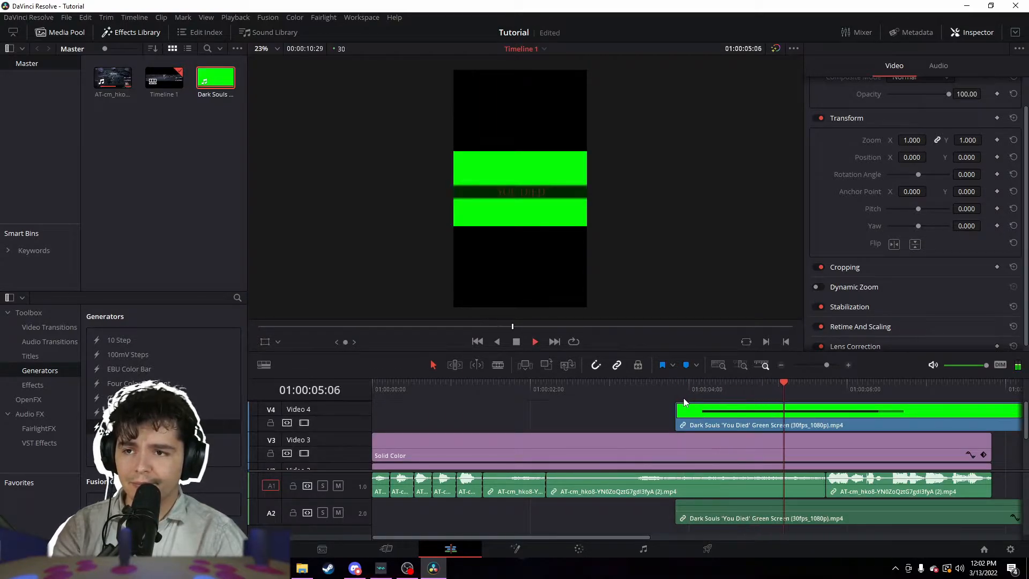
{"action": "key", "text": "space"}
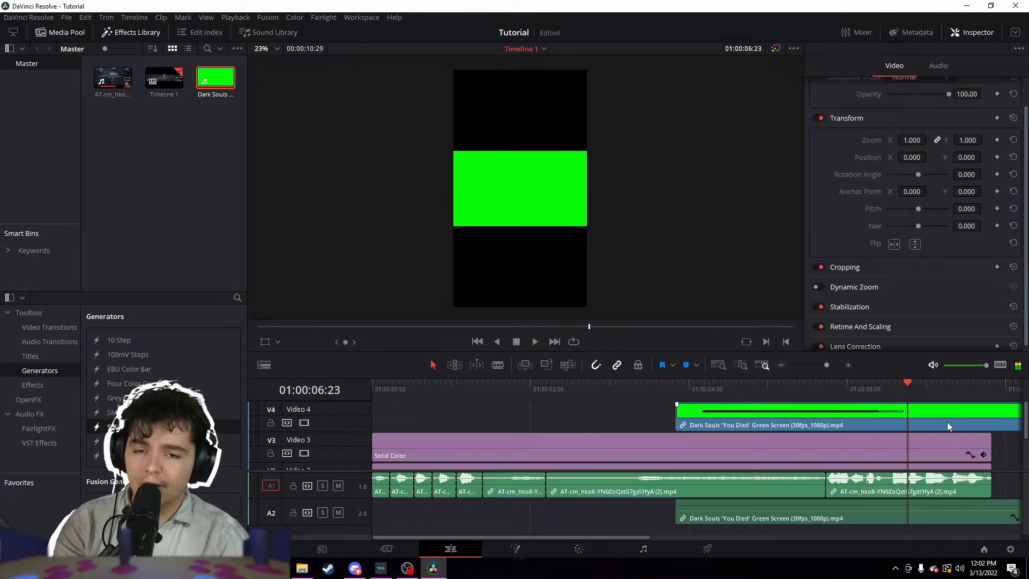
Step: Move the 'You Died' green screen clip along Video 4 to empty space past the end of the gameplay
{"action": "left_click_drag", "start_coordinate": [797, 407], "coordinate": [911, 409]}
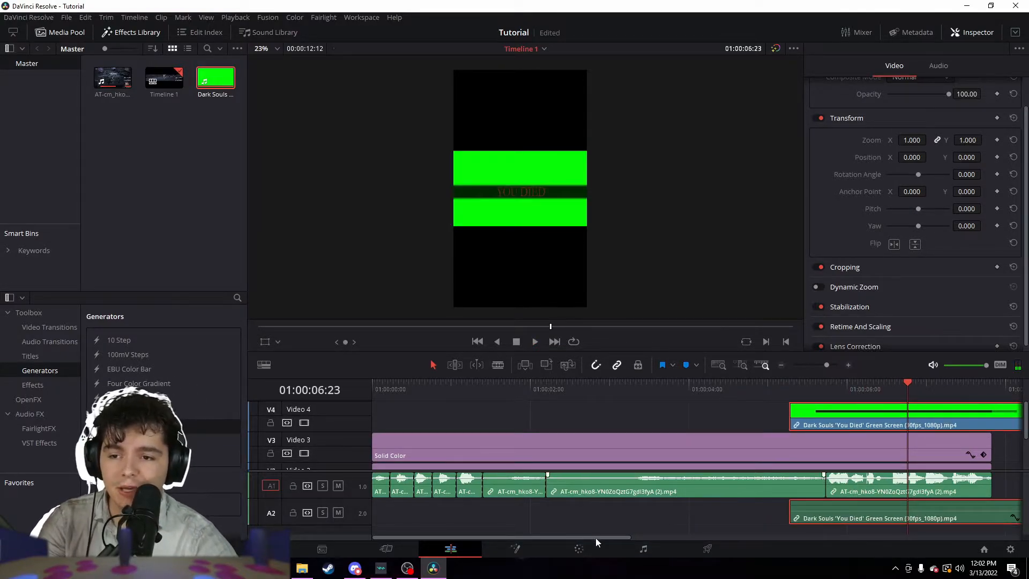
{"action": "left_click_drag", "start_coordinate": [596, 539], "coordinate": [702, 538]}
{"action": "left_click_drag", "start_coordinate": [721, 414], "coordinate": [947, 446]}
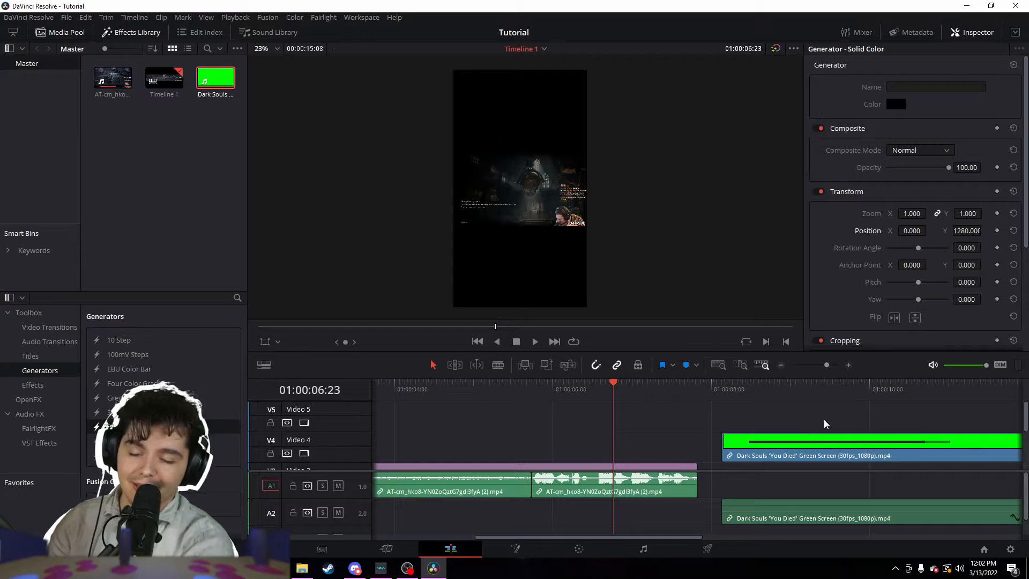
Step: Select the 'You Died' clip, place the playhead at 01:00:09:02 and open the clip in Fusion
{"action": "scroll", "coordinate": [824, 421], "scroll_direction": "down", "scroll_amount": 2}
{"action": "left_click", "coordinate": [804, 414]}
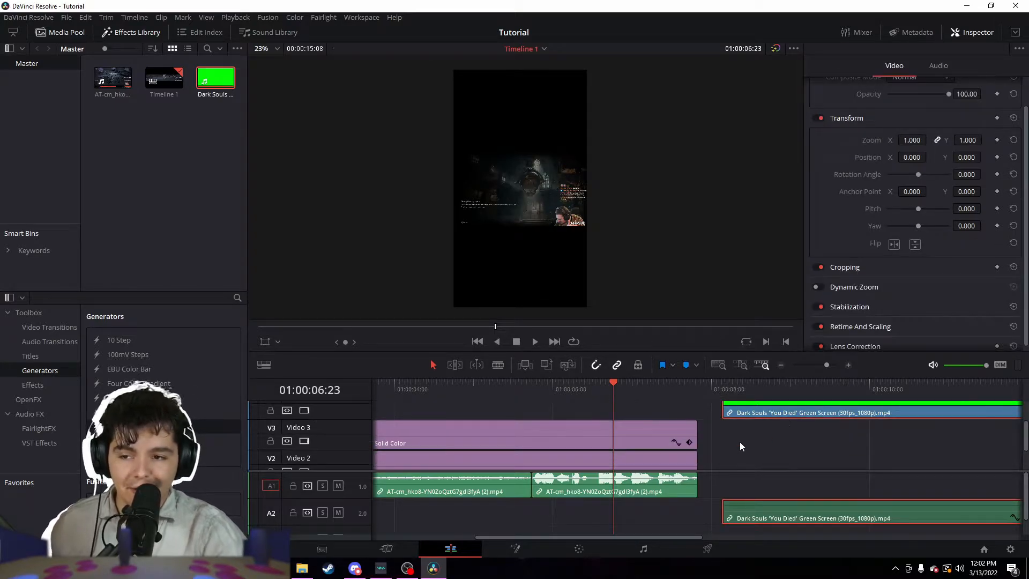
{"action": "scroll", "coordinate": [777, 429], "scroll_direction": "up", "scroll_amount": 1}
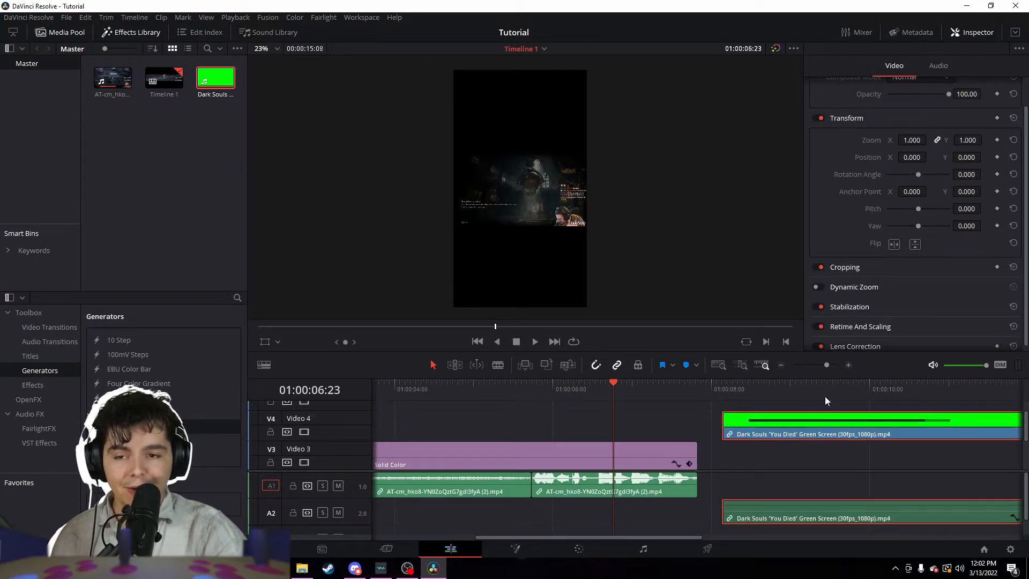
{"action": "left_click", "coordinate": [796, 394]}
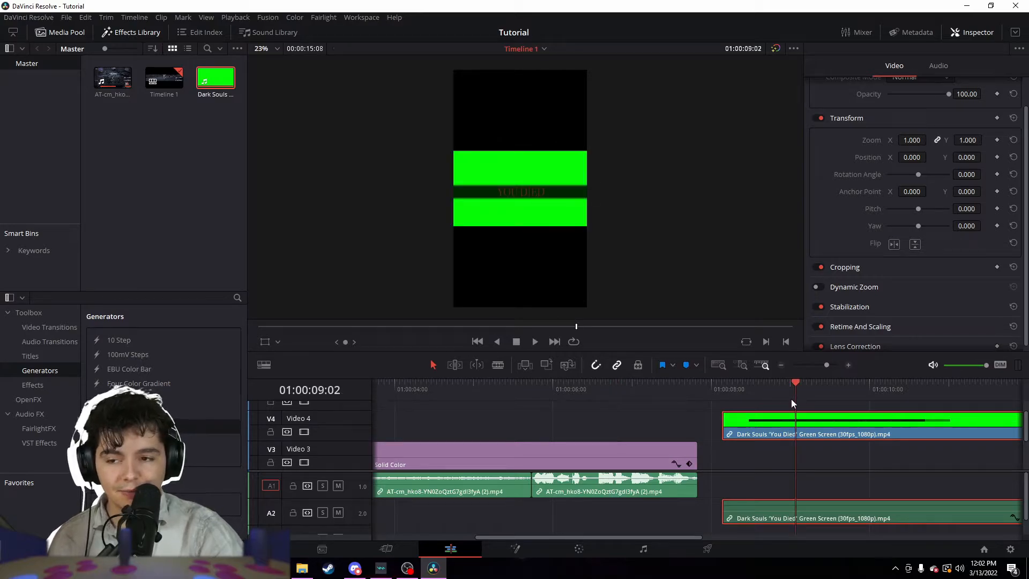
{"action": "left_click", "coordinate": [524, 544]}
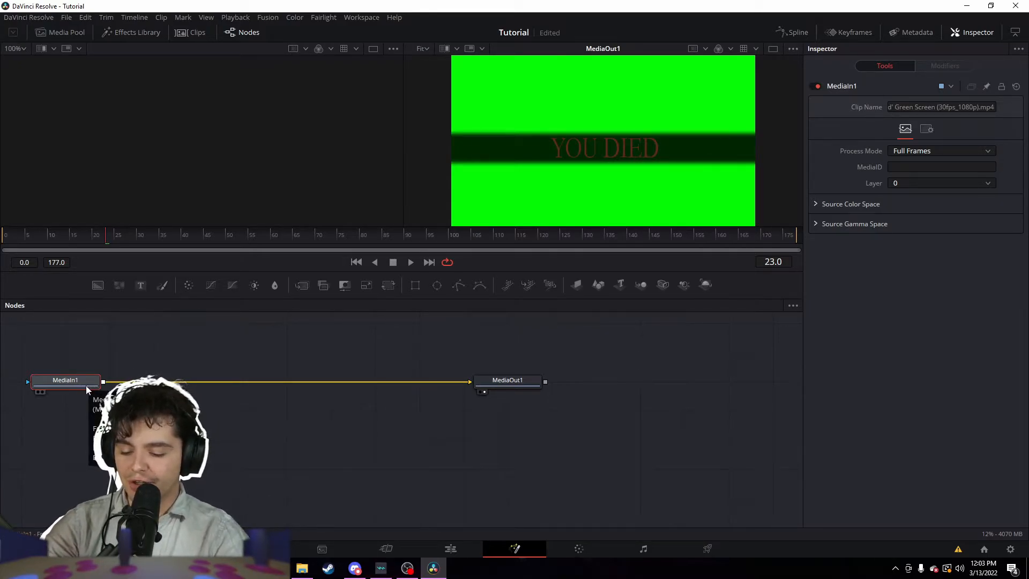
Step: Add a Delta Keyer node after MediaIn1 and sample the clip's green as its background color
{"action": "key", "text": "shift+space"}
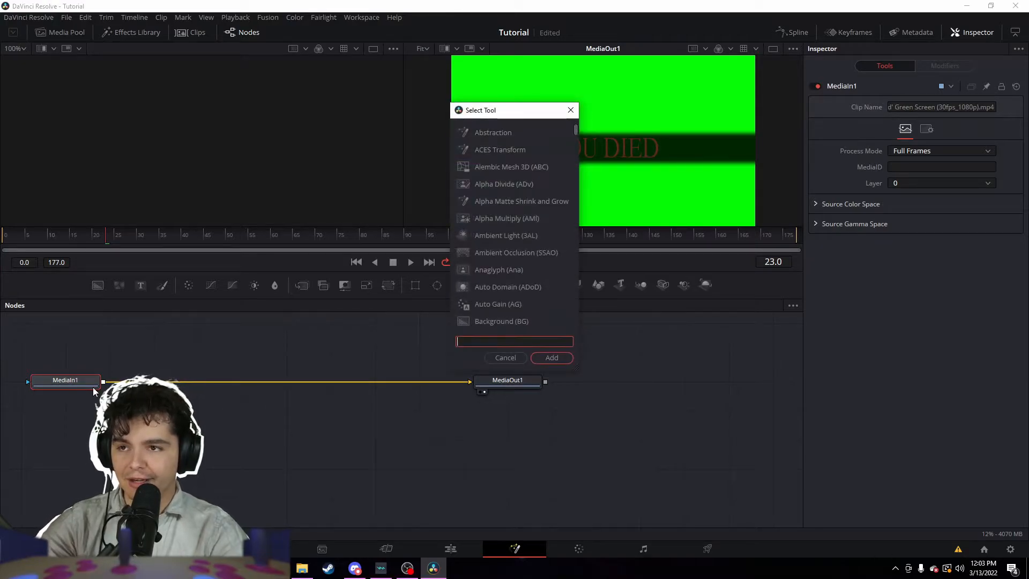
{"action": "type", "text": "delta"}
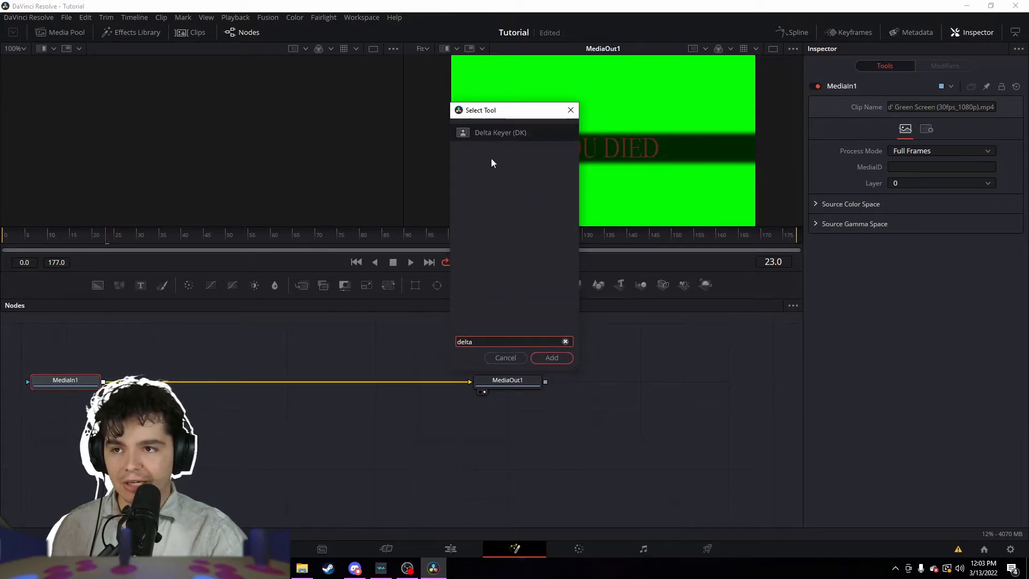
{"action": "left_click", "coordinate": [509, 133]}
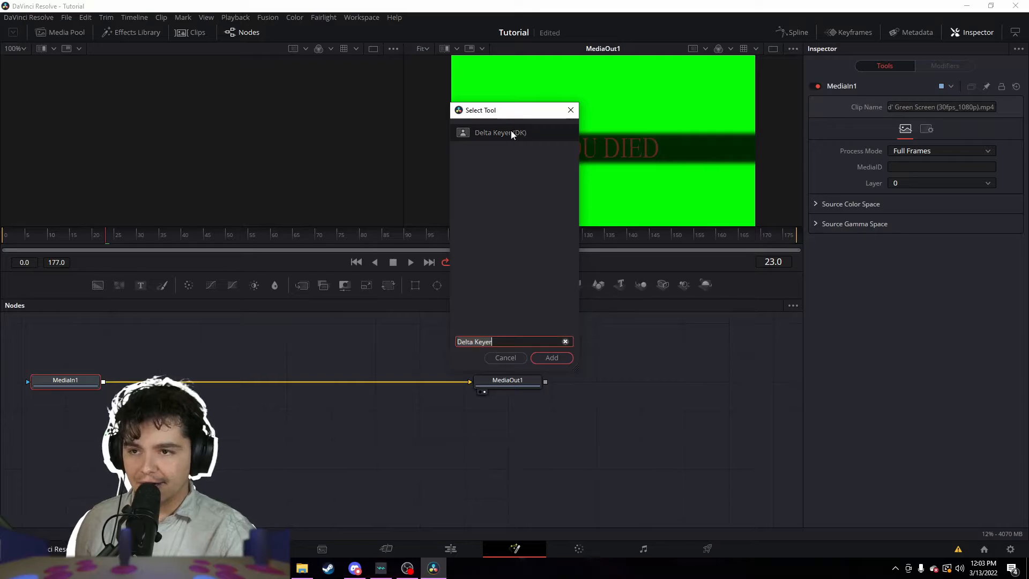
{"action": "left_click", "coordinate": [552, 358]}
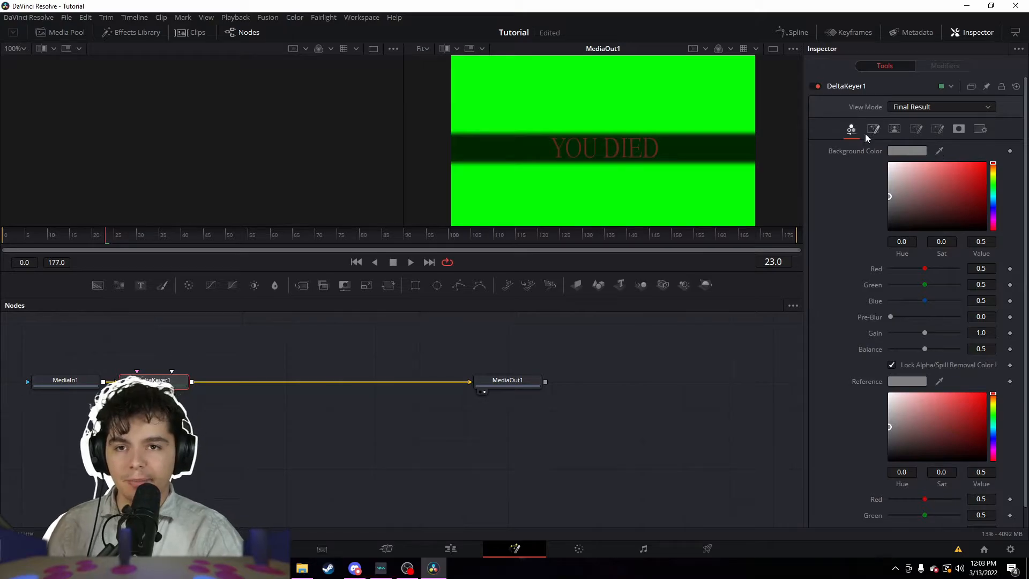
{"action": "left_click_drag", "start_coordinate": [939, 151], "coordinate": [719, 102]}
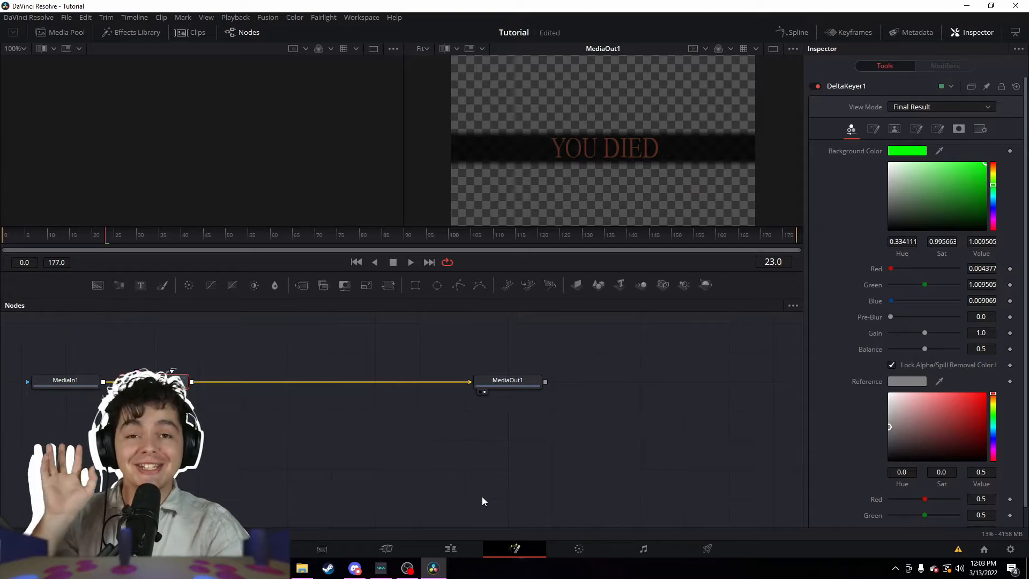
Step: Return to the Edit page and play the webcam close-up around 01:00:04:15
{"action": "left_click", "coordinate": [454, 550]}
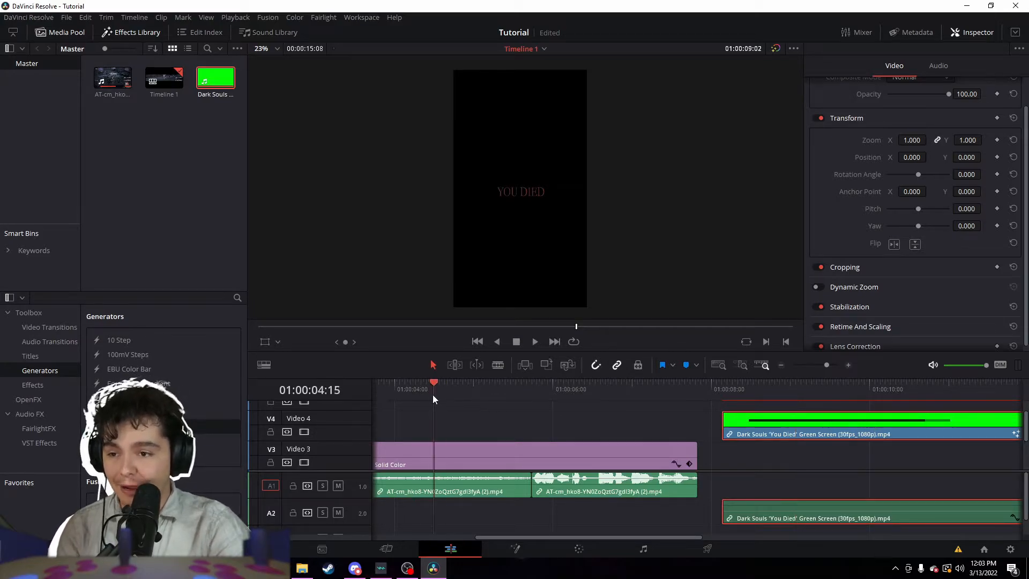
{"action": "key", "text": "space"}
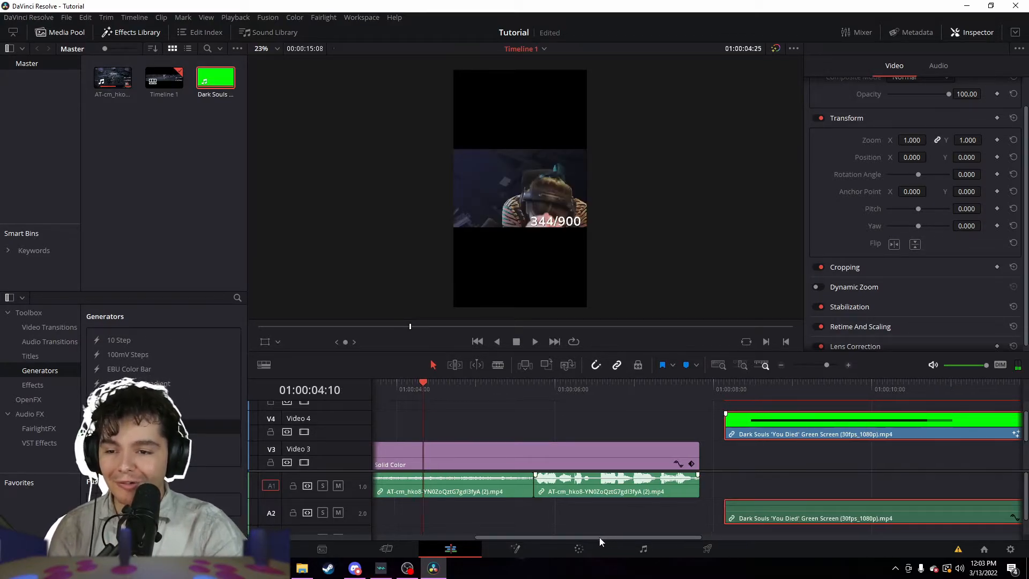
Step: Move the 'You Died' clip back along Video 4 over the webcam close-up, starting just after 01:00:03:00, and play it back
{"action": "left_click_drag", "start_coordinate": [599, 537], "coordinate": [550, 537]}
{"action": "left_click_drag", "start_coordinate": [959, 429], "coordinate": [558, 432]}
{"action": "left_click", "coordinate": [398, 390]}
{"action": "key", "text": "space"}
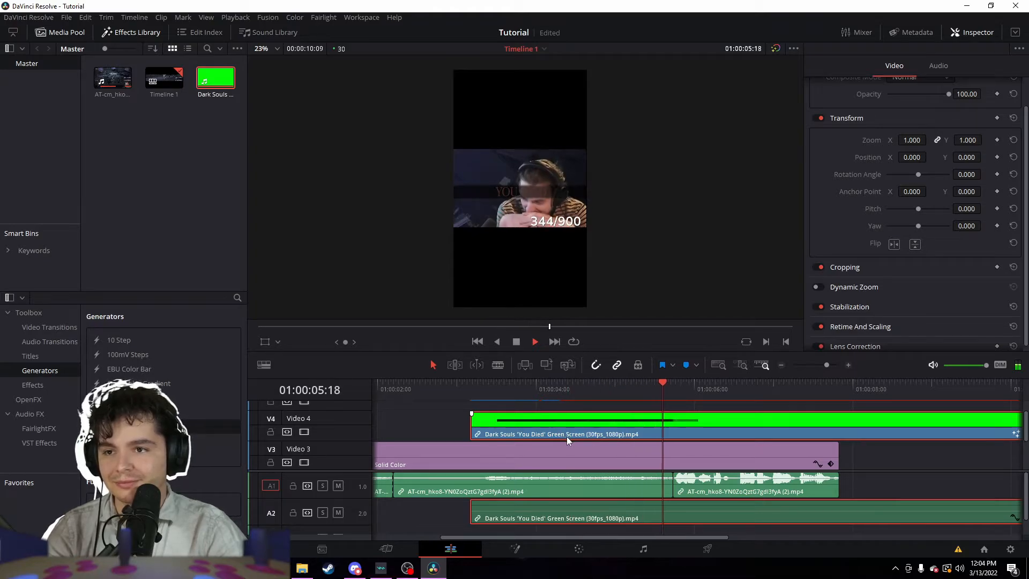
{"action": "key", "text": "space"}
Step: Raise the 'You Died' overlay to a vertical position of 246 and play the close-up through from 01:00:03:01
{"action": "left_click", "coordinate": [558, 398]}
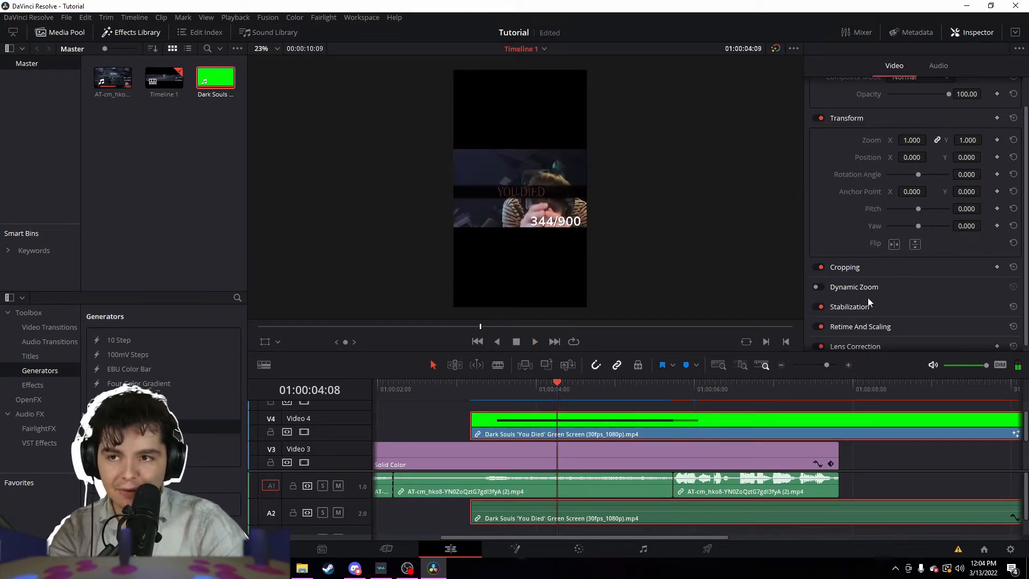
{"action": "left_click_drag", "start_coordinate": [969, 159], "coordinate": [1028, 159]}
{"action": "left_click", "coordinate": [458, 395]}
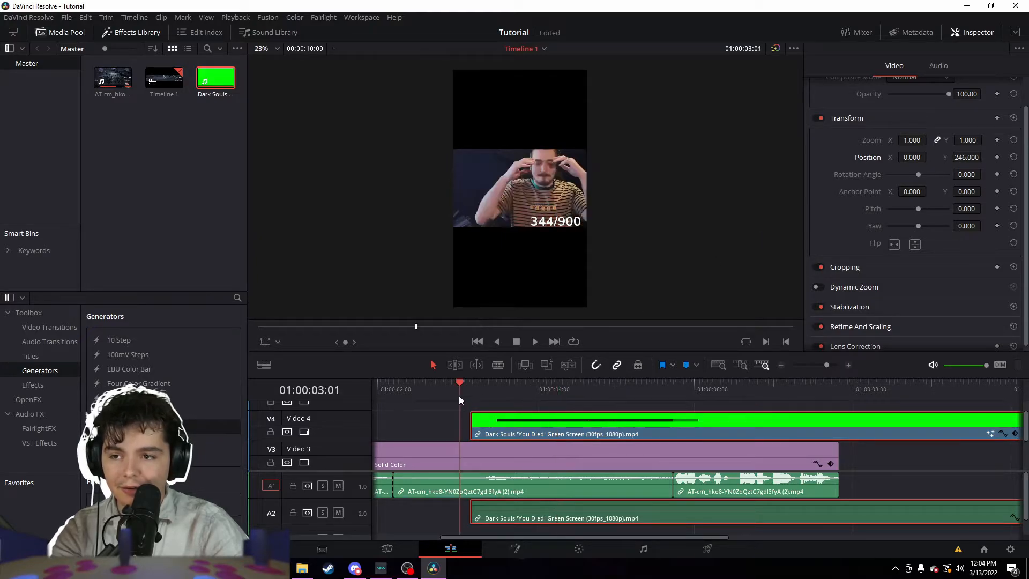
{"action": "key", "text": "space"}
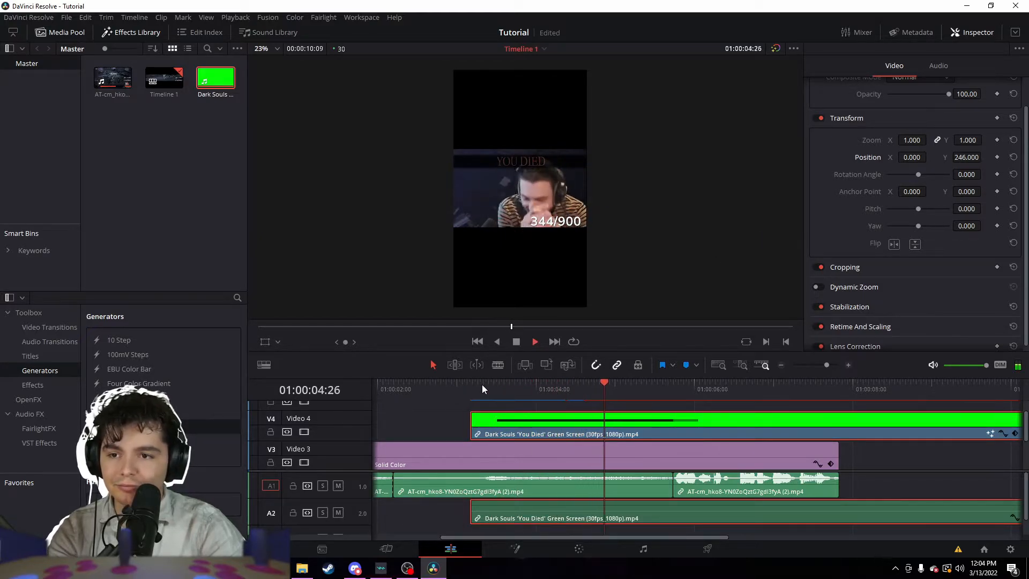
{"action": "key", "text": "space"}
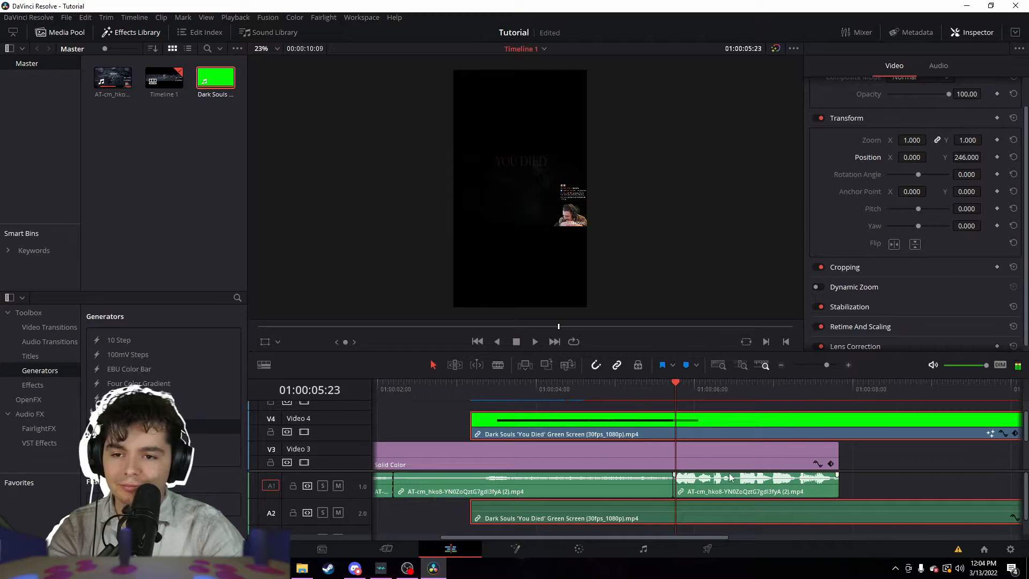
Step: Trim the end of the 'You Died' clip back to the end of the webcam close-up at 01:00:05:22
{"action": "left_click", "coordinate": [840, 388]}
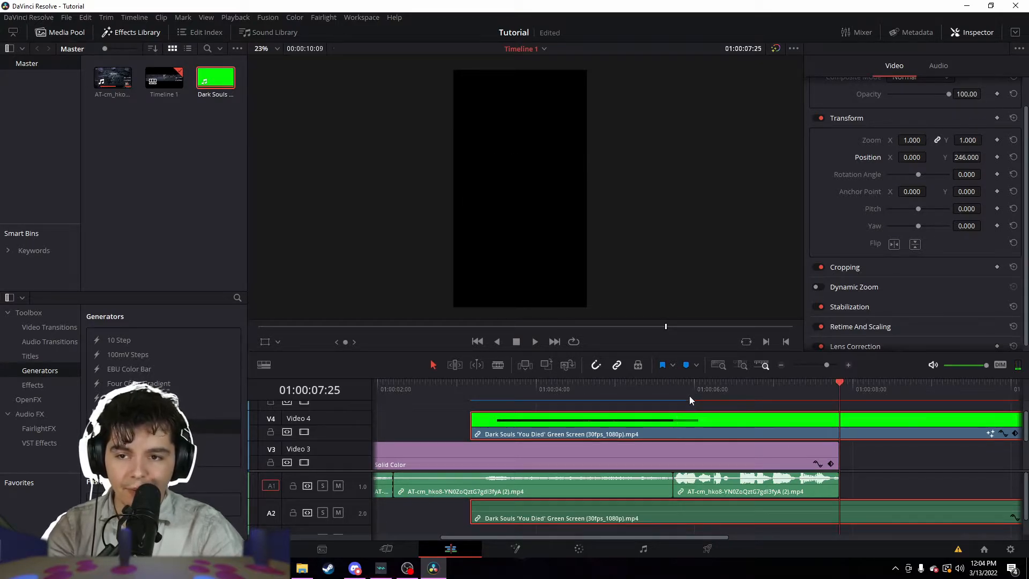
{"action": "left_click", "coordinate": [674, 394]}
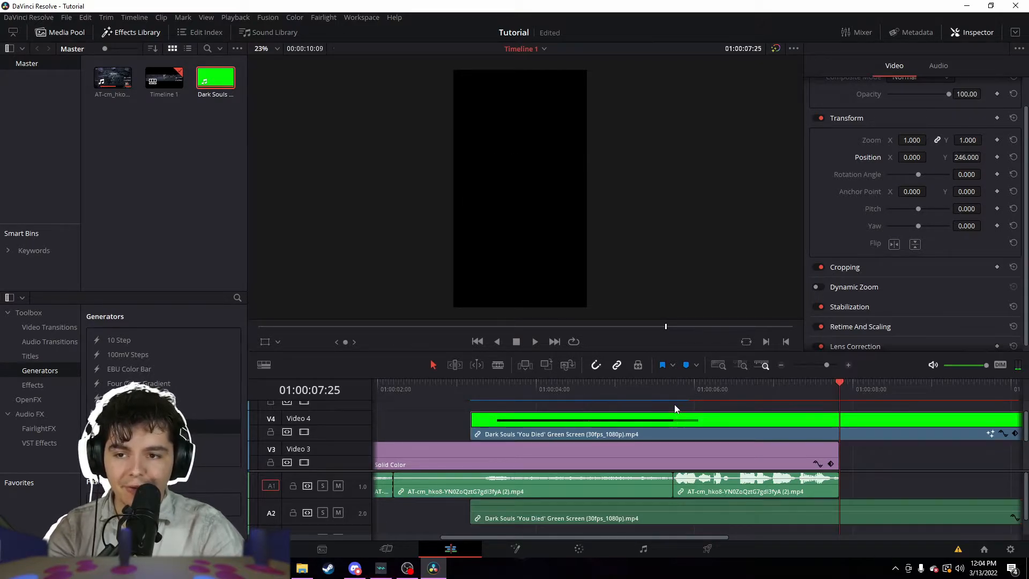
{"action": "left_click", "coordinate": [782, 368]}
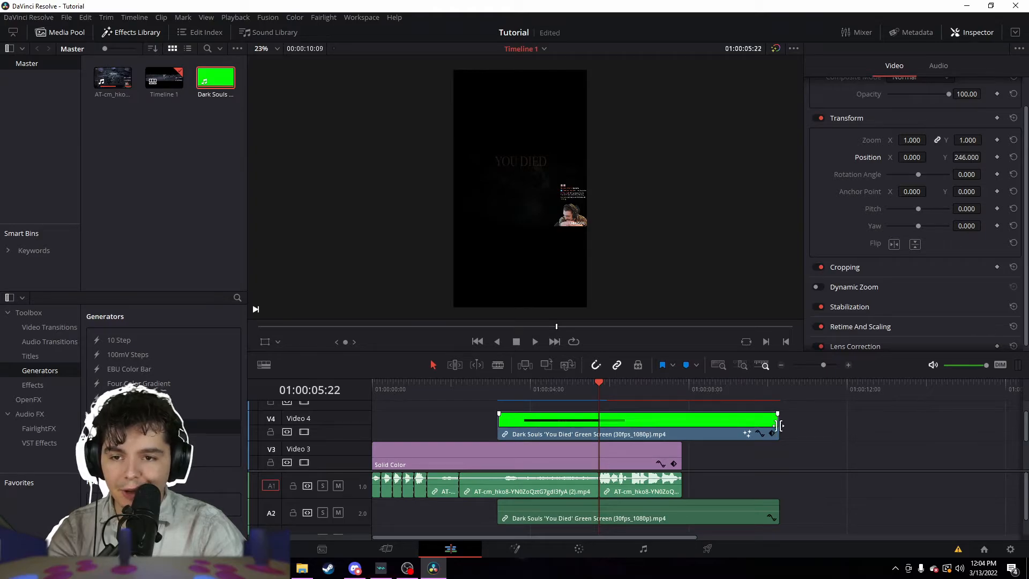
{"action": "left_click_drag", "start_coordinate": [778, 425], "coordinate": [600, 428]}
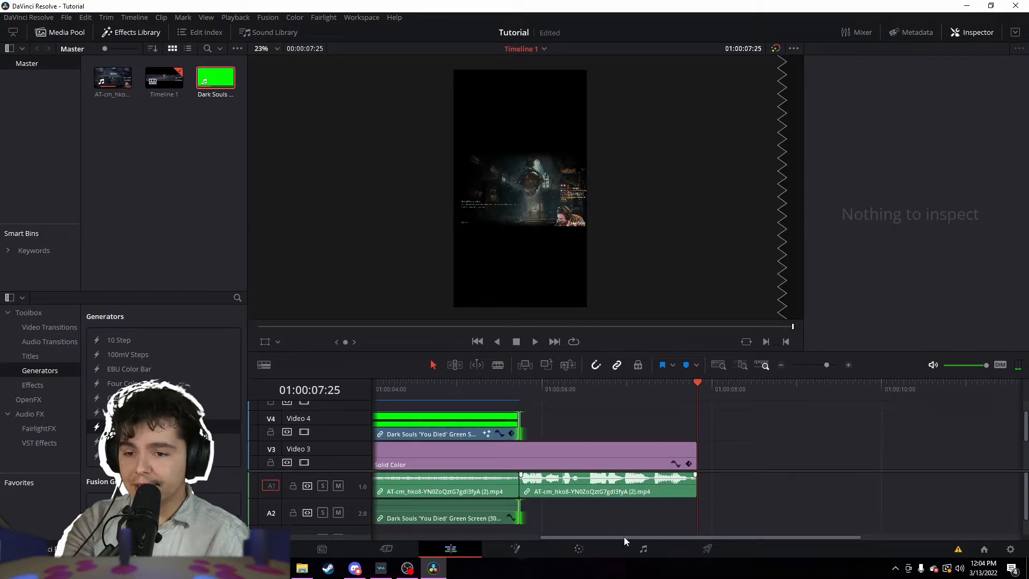
Step: Return the playhead to the start of the timeline and list the available title effects
{"action": "left_click_drag", "start_coordinate": [624, 536], "coordinate": [363, 506]}
{"action": "left_click_drag", "start_coordinate": [410, 396], "coordinate": [360, 395]}
{"action": "scroll", "coordinate": [457, 434], "scroll_direction": "up", "scroll_amount": 1}
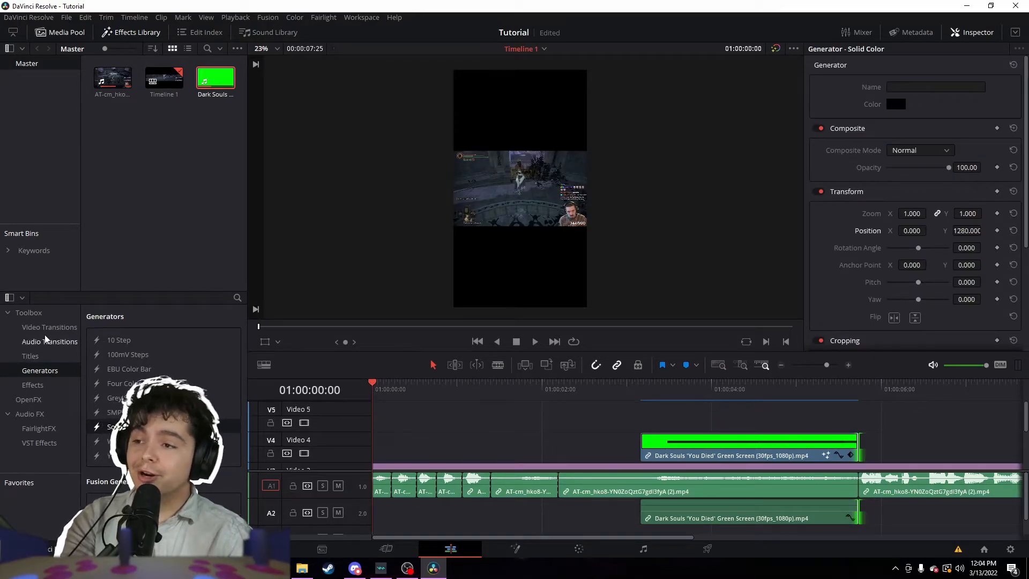
{"action": "left_click", "coordinate": [30, 357]}
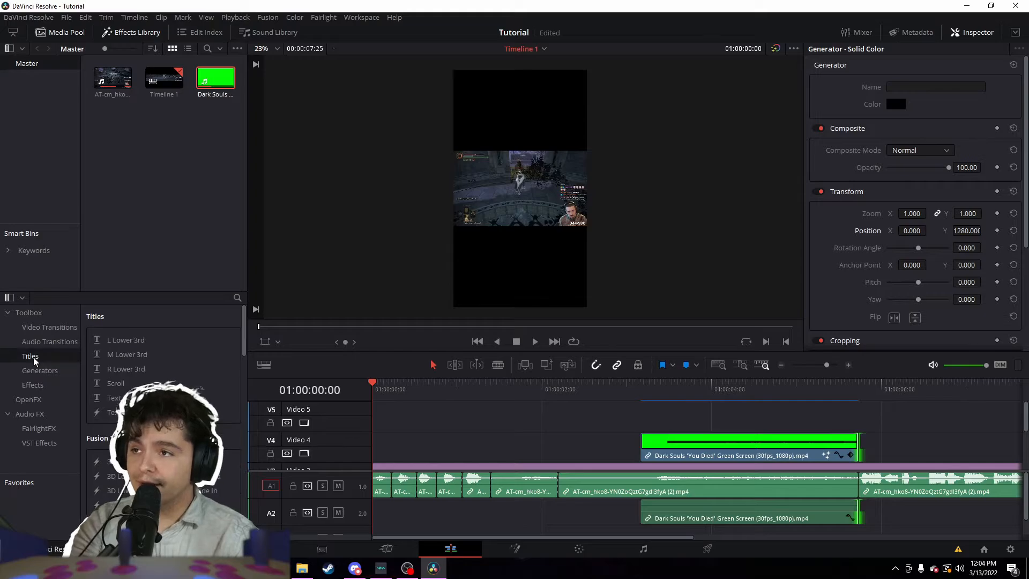
{"action": "left_click_drag", "start_coordinate": [110, 412], "coordinate": [379, 413]}
{"action": "left_click", "coordinate": [425, 420]}
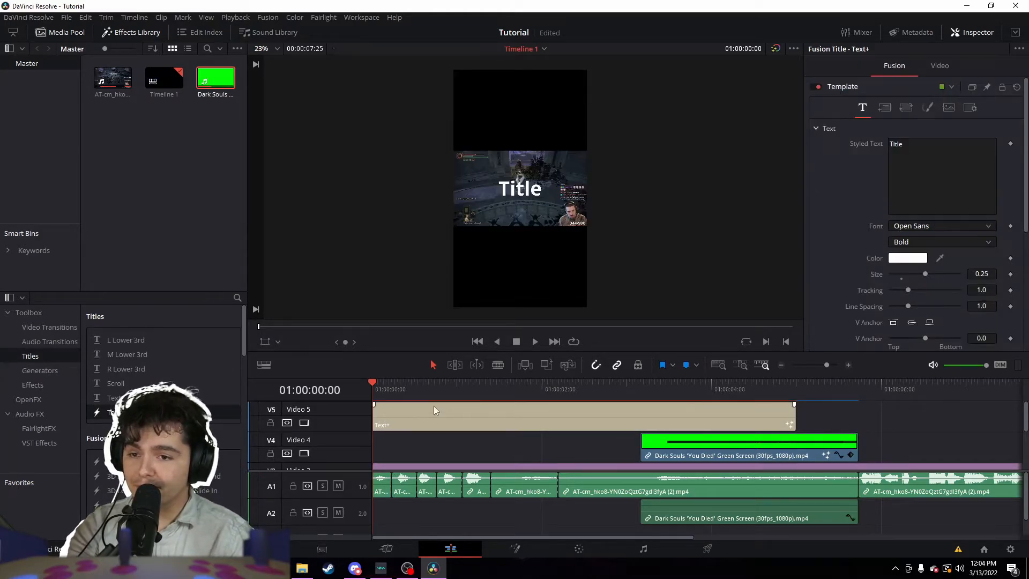
{"action": "key", "text": "ctrl+z"}
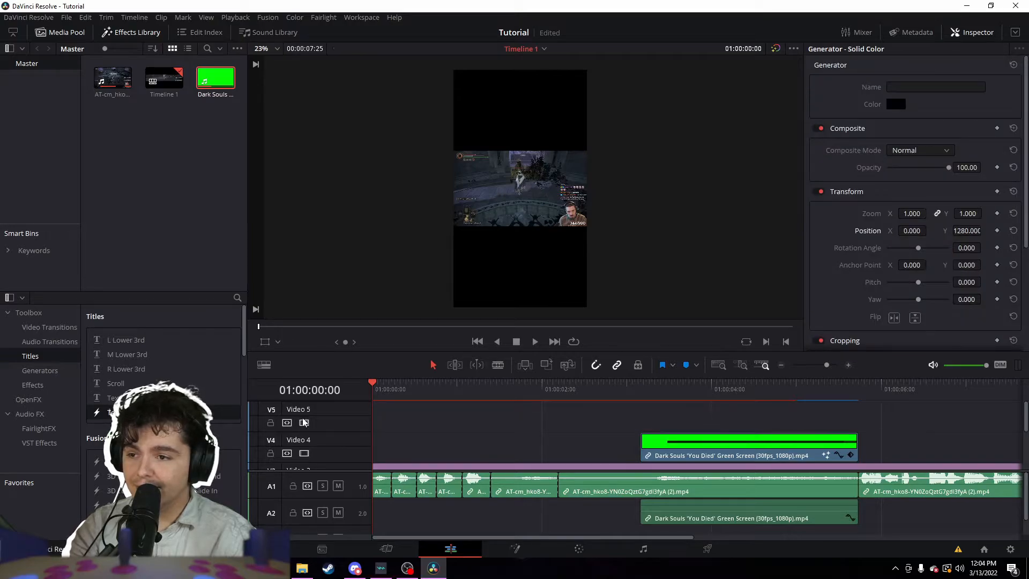
Step: Add a Text+ title at the start of Video 5 and shorten it to end at the first cut in the gameplay audio
{"action": "left_click_drag", "start_coordinate": [110, 412], "coordinate": [369, 425]}
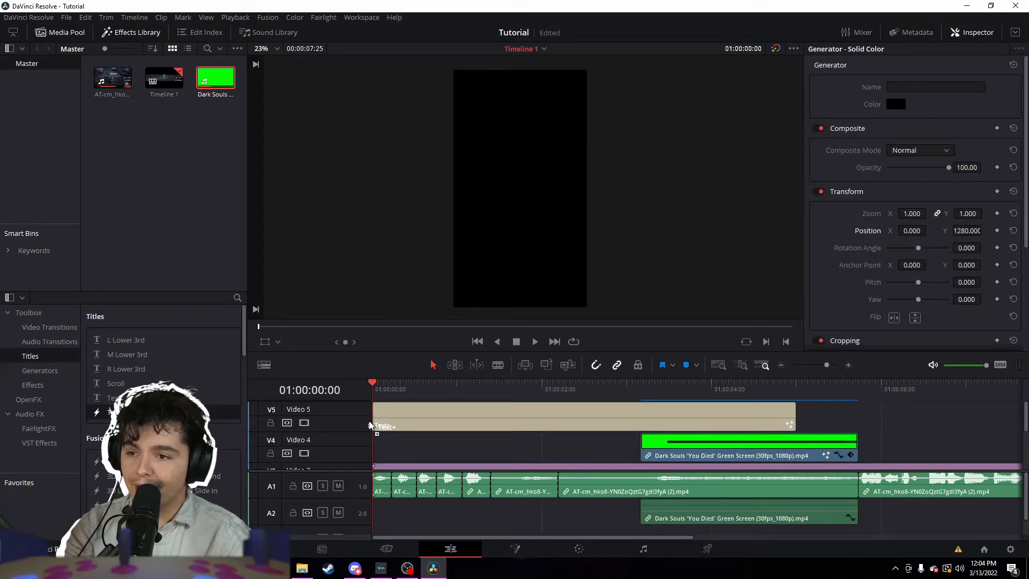
{"action": "left_click", "coordinate": [425, 424]}
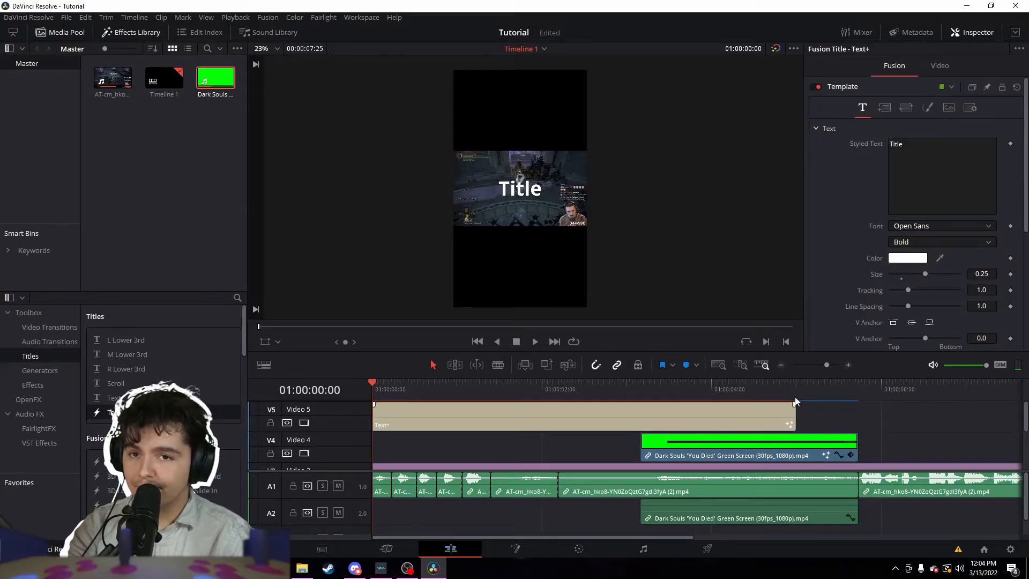
{"action": "left_click", "coordinate": [707, 419]}
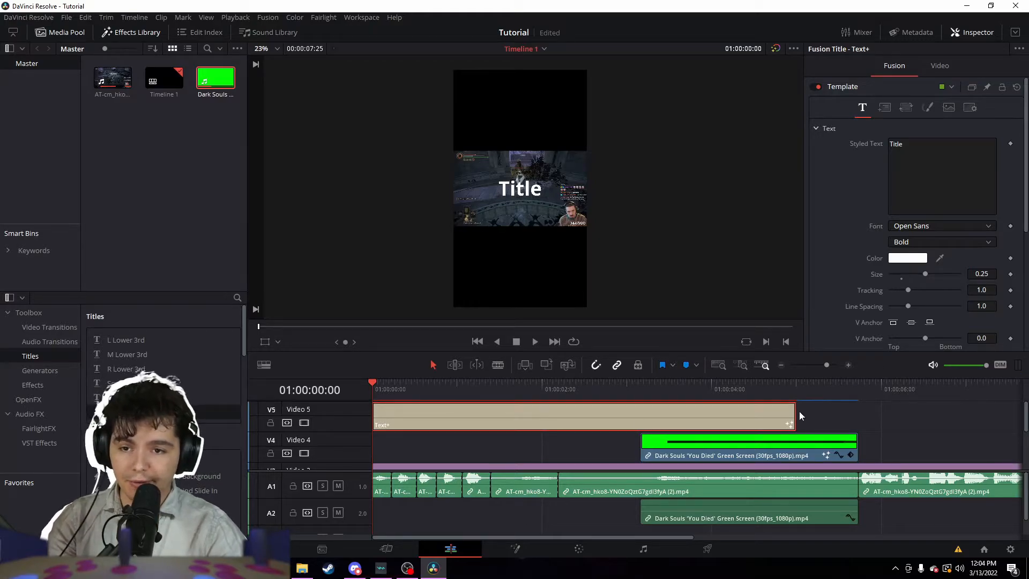
{"action": "left_click_drag", "start_coordinate": [797, 416], "coordinate": [388, 433]}
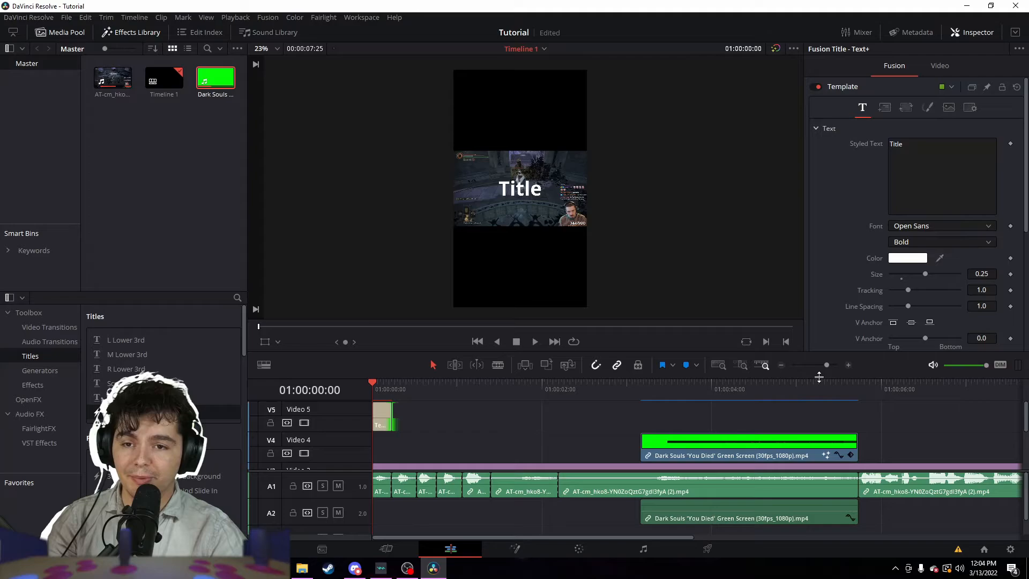
{"action": "left_click", "coordinate": [848, 365]}
{"action": "left_click", "coordinate": [847, 365]}
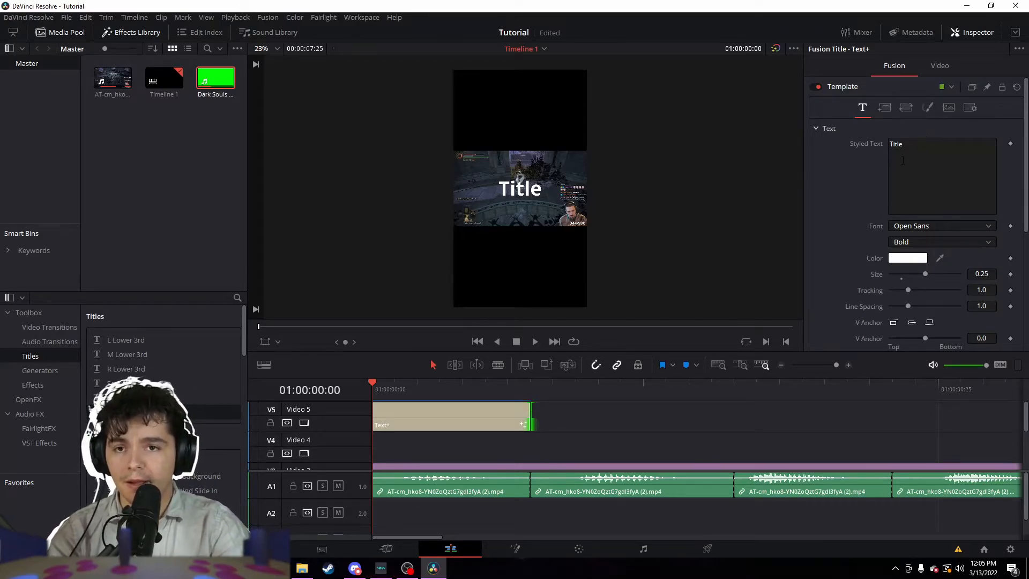
Step: Change the title's font to Times New Roman
{"action": "left_click", "coordinate": [960, 225]}
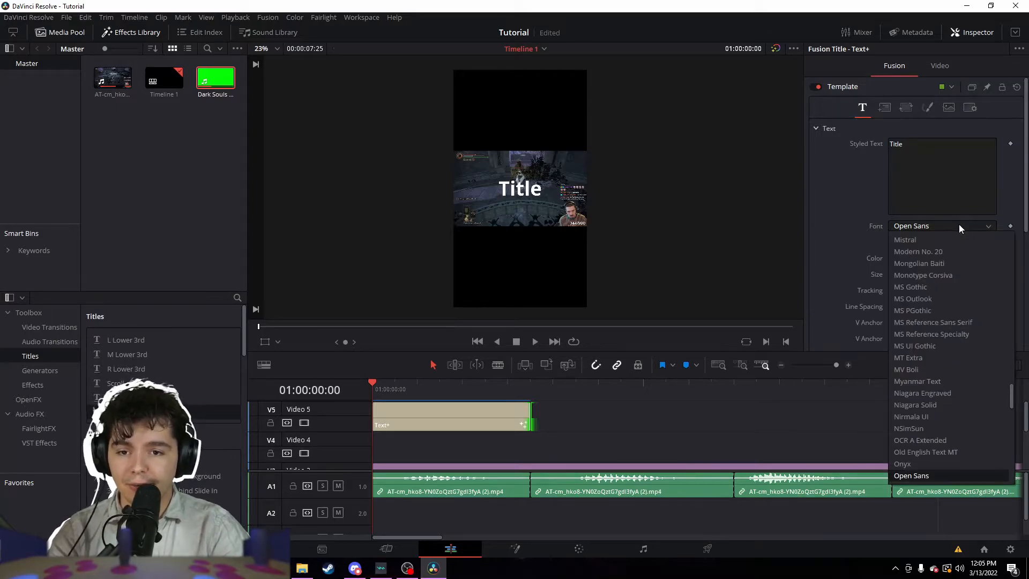
{"action": "scroll", "coordinate": [958, 224], "scroll_direction": "down", "scroll_amount": 15}
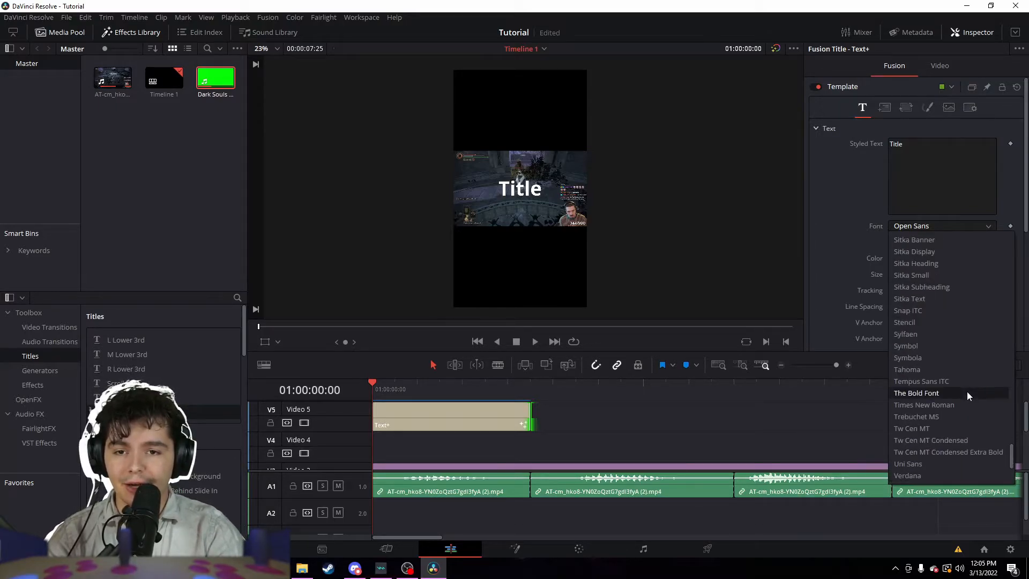
{"action": "scroll", "coordinate": [967, 394], "scroll_direction": "down", "scroll_amount": 3}
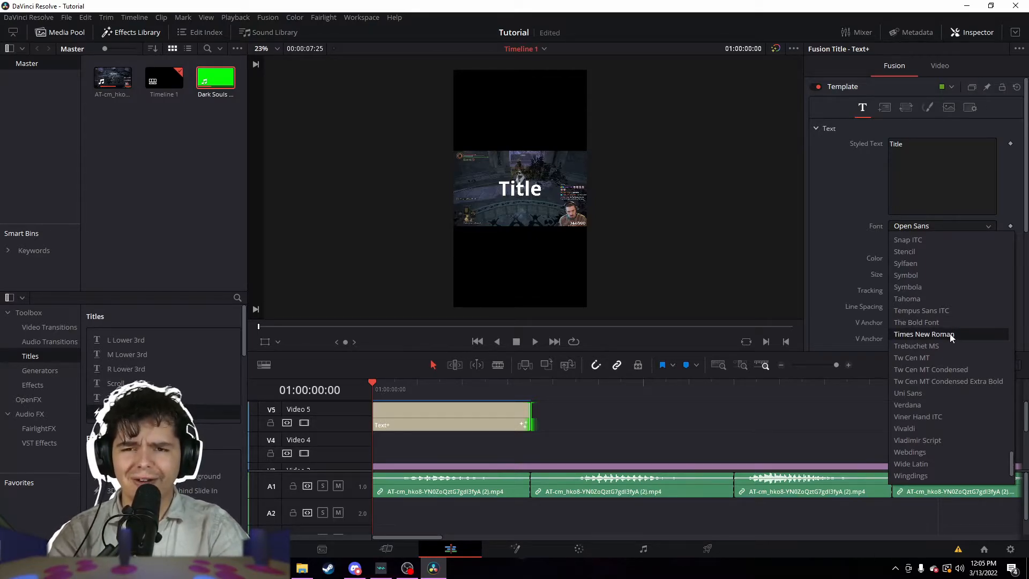
{"action": "left_click", "coordinate": [952, 335]}
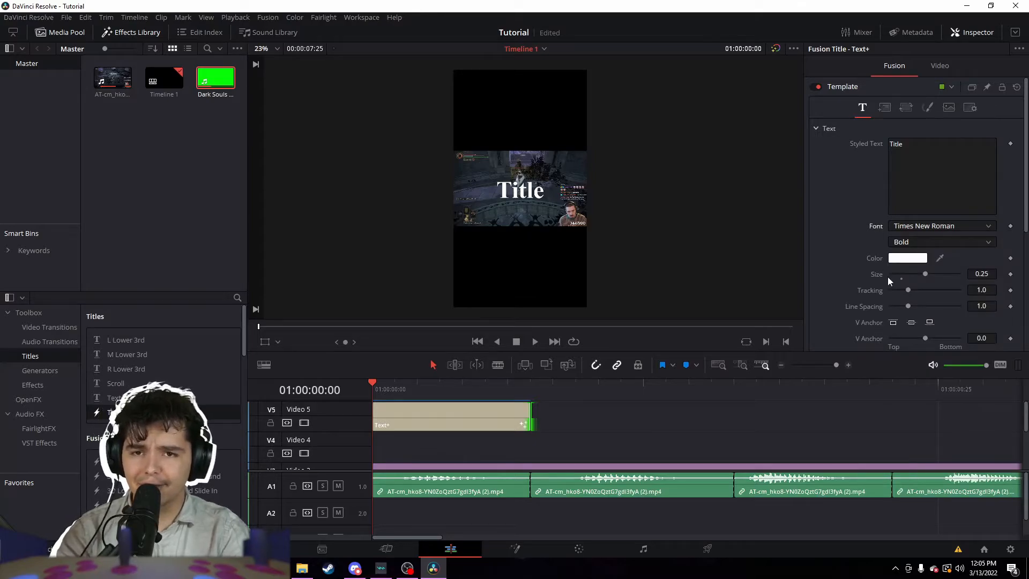
Step: Set the title's font to The Bold Font
{"action": "left_click", "coordinate": [907, 227]}
{"action": "left_click", "coordinate": [917, 322]}
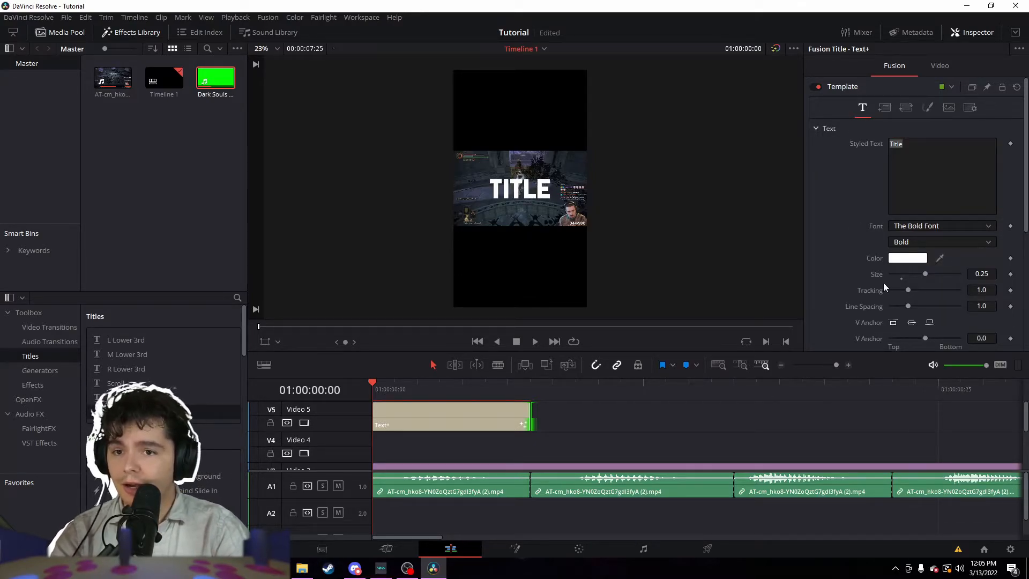
{"action": "scroll", "coordinate": [874, 258], "scroll_direction": "down", "scroll_amount": 5}
{"action": "scroll", "coordinate": [884, 244], "scroll_direction": "up", "scroll_amount": 5}
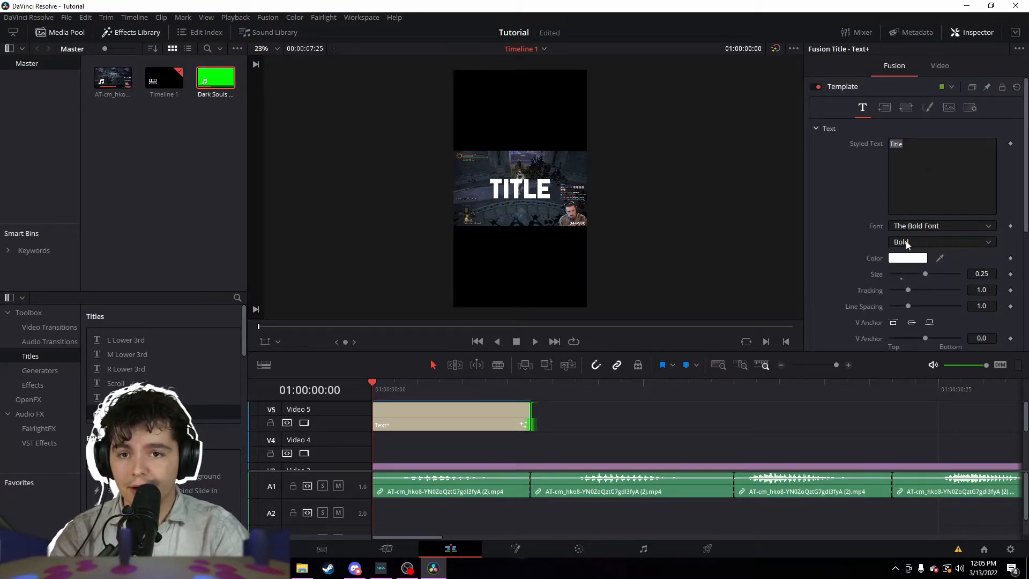
Step: Move the title up into the upper black bar by setting its vertical position to 518
{"action": "left_click", "coordinate": [939, 66]}
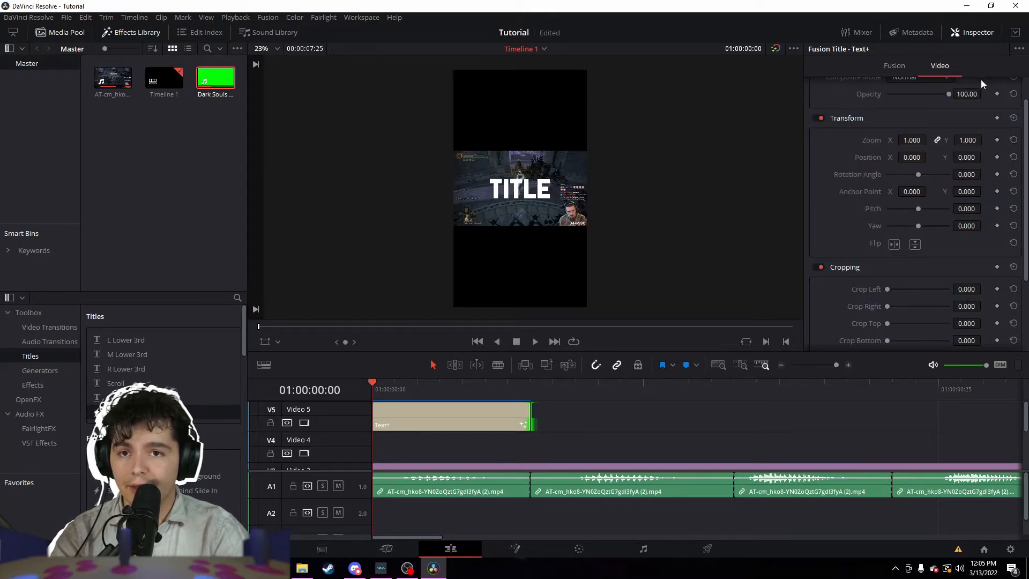
{"action": "scroll", "coordinate": [900, 238], "scroll_direction": "up", "scroll_amount": 1}
{"action": "left_click_drag", "start_coordinate": [972, 189], "coordinate": [1002, 189]}
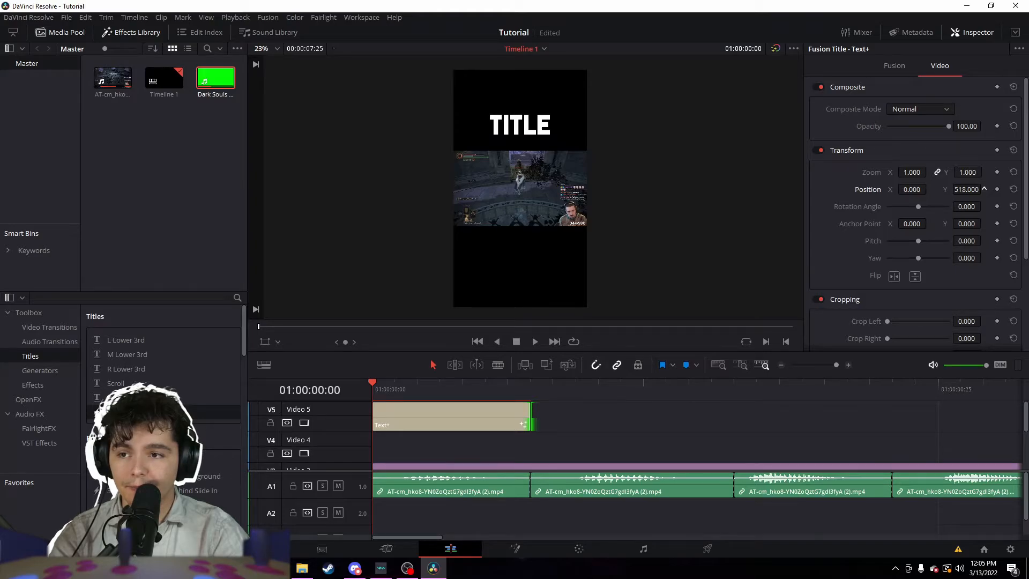
Step: Try scaling the title down to a zoom of 0.470 and undo the change
{"action": "left_click", "coordinate": [882, 69]}
{"action": "left_click", "coordinate": [936, 66]}
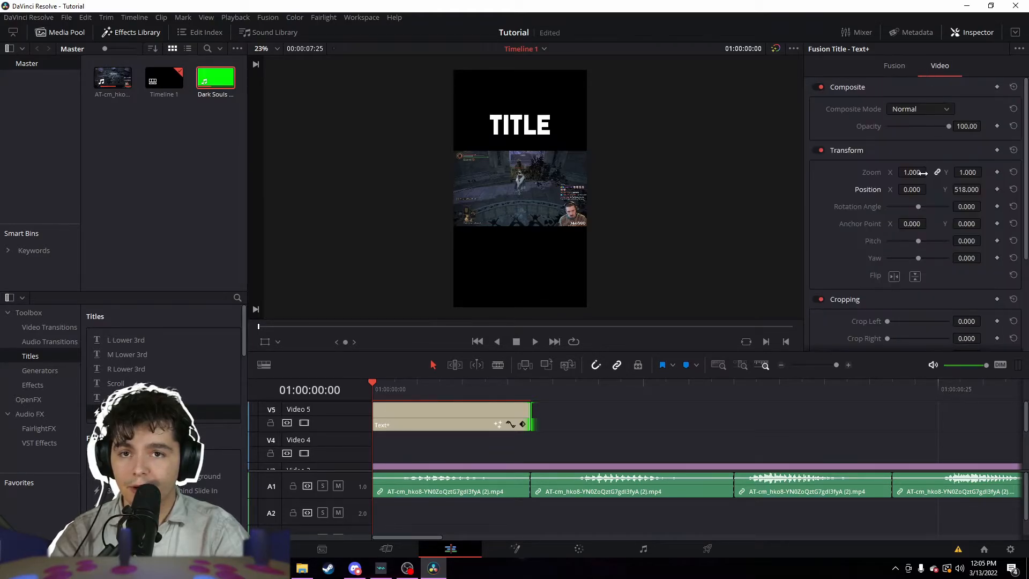
{"action": "left_click_drag", "start_coordinate": [923, 173], "coordinate": [905, 188]}
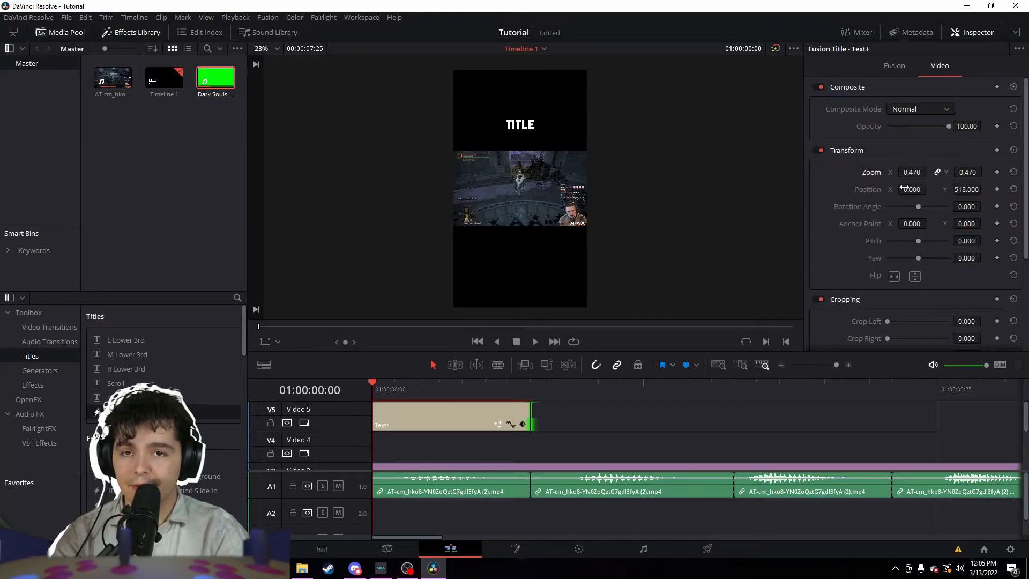
{"action": "key", "text": "ctrl+z"}
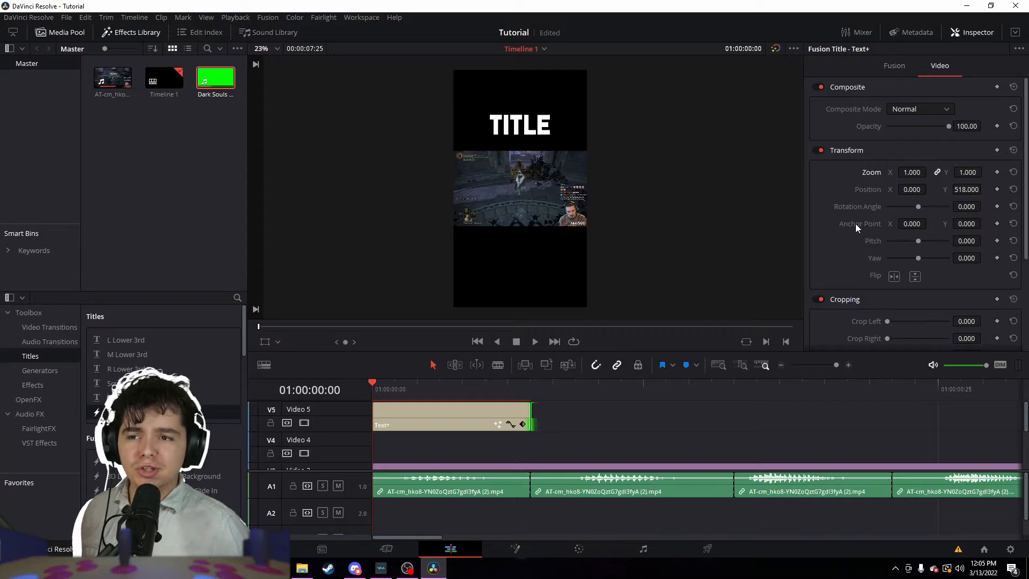
Step: Keyframe the title's vertical position at 518 on the first frame, 490 at 01:00:00:02 and about 501 at 01:00:00:04
{"action": "left_click", "coordinate": [997, 189]}
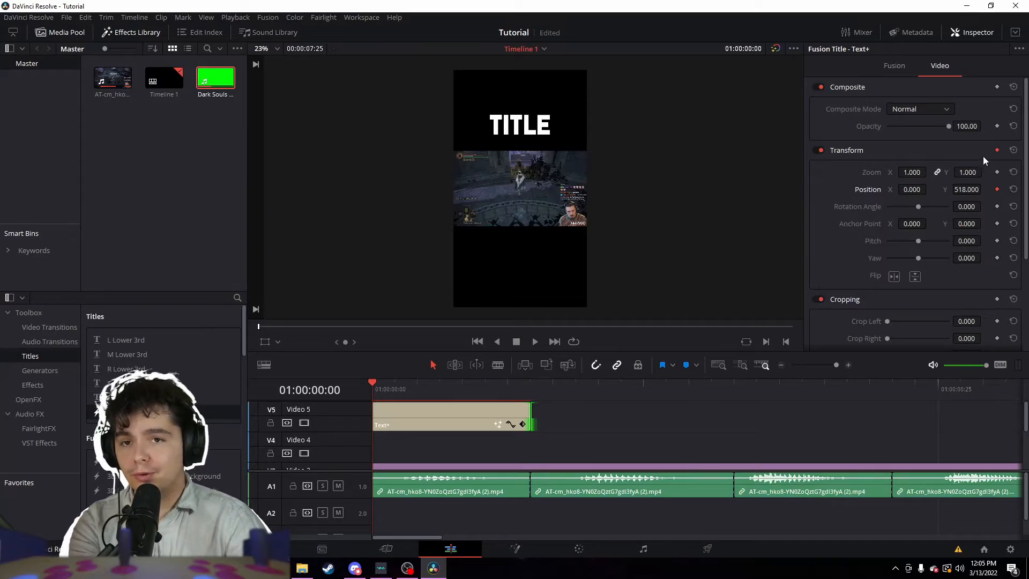
{"action": "key", "text": "Right"}
{"action": "key", "text": "Right"}
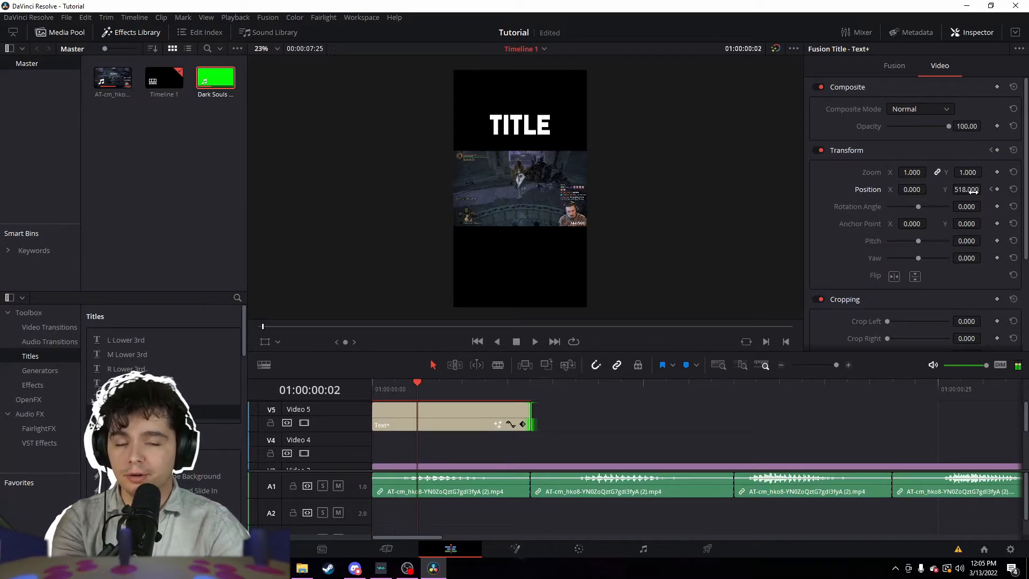
{"action": "left_click_drag", "start_coordinate": [972, 190], "coordinate": [984, 189]}
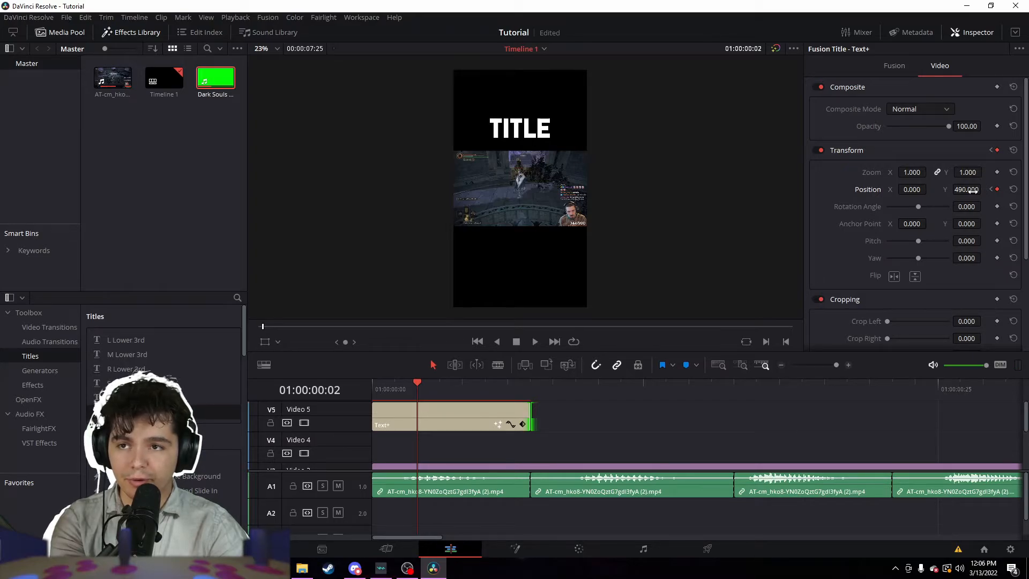
{"action": "key", "text": "Right"}
{"action": "key", "text": "Right"}
{"action": "left_click_drag", "start_coordinate": [973, 191], "coordinate": [984, 190]}
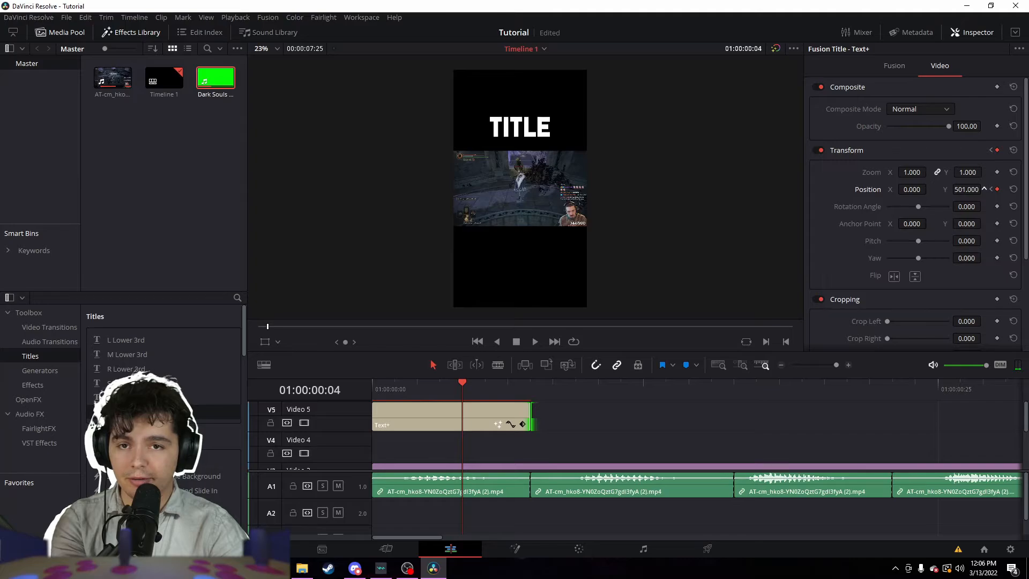
Step: Play back the title's bounce animation, return to the first frame and select the Text+ title
{"action": "left_click", "coordinate": [387, 384]}
{"action": "left_click_drag", "start_coordinate": [677, 396], "coordinate": [378, 384]}
{"action": "key", "text": "space"}
{"action": "key", "text": "space"}
{"action": "left_click", "coordinate": [375, 383]}
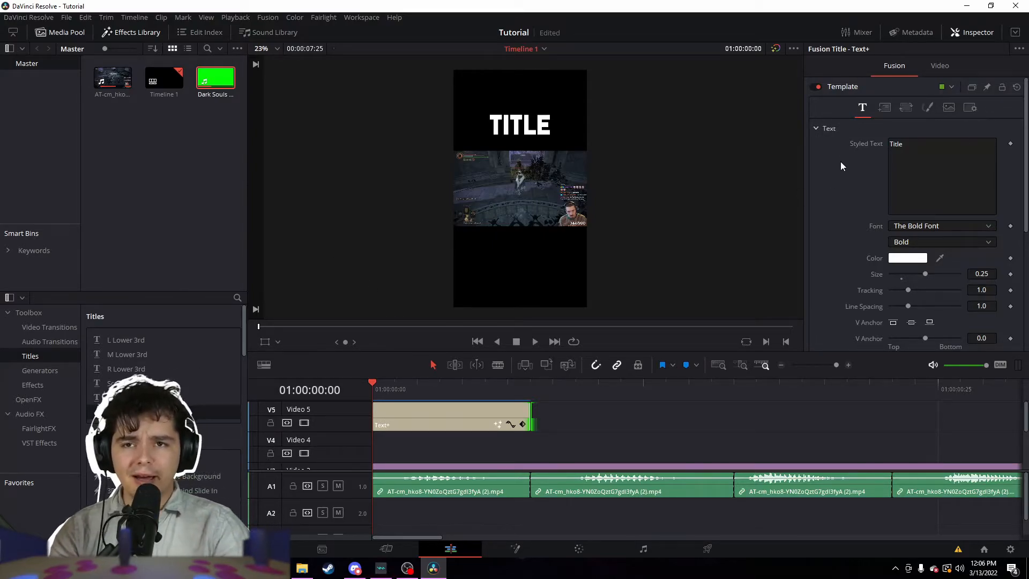
{"action": "left_click", "coordinate": [468, 410]}
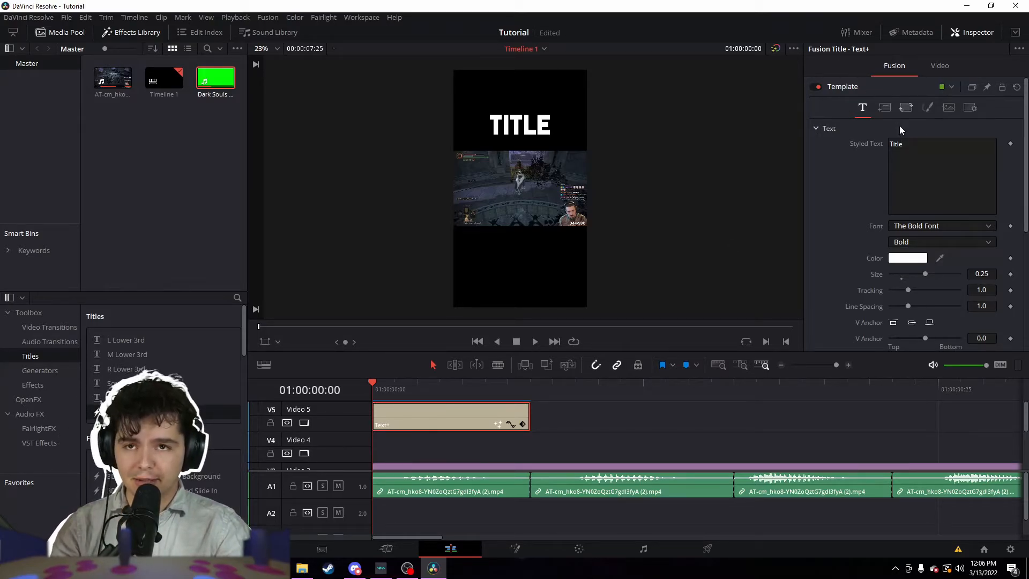
Step: Enable the title's second shading element, the outline, and thicken it to about 0.0535
{"action": "left_click", "coordinate": [928, 107]}
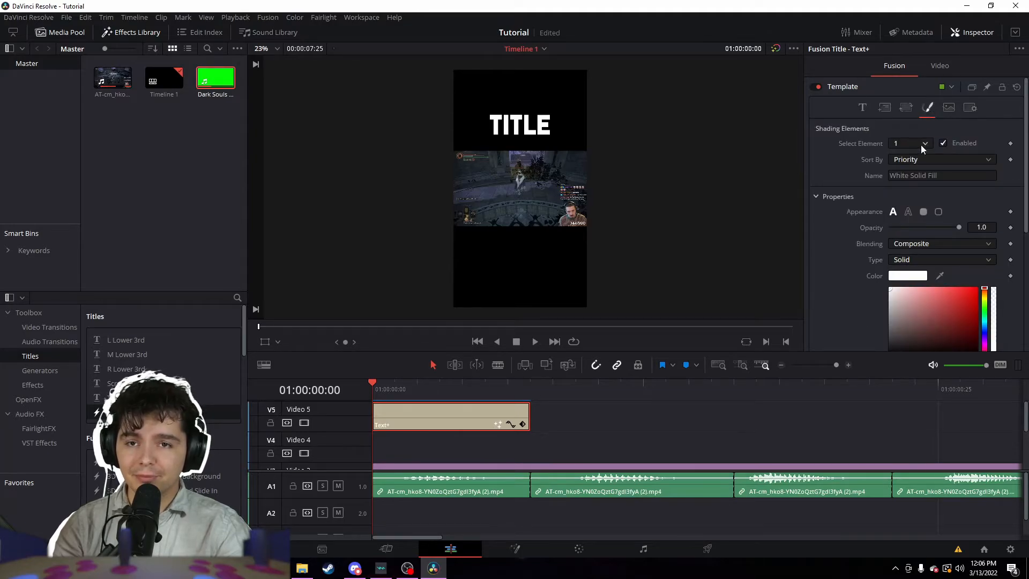
{"action": "left_click", "coordinate": [923, 145]}
{"action": "left_click", "coordinate": [918, 168]}
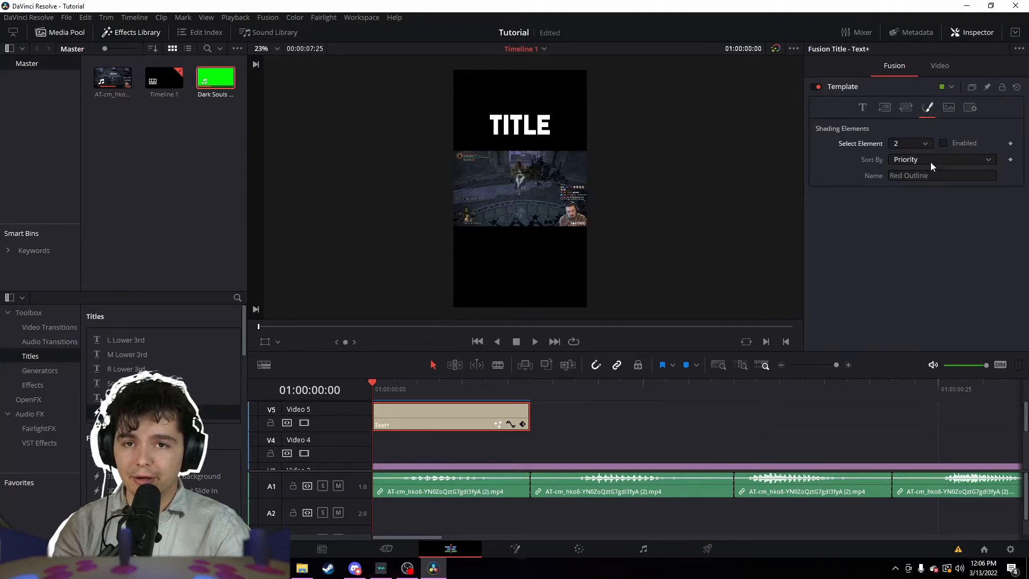
{"action": "left_click", "coordinate": [944, 143]}
{"action": "scroll", "coordinate": [856, 239], "scroll_direction": "down", "scroll_amount": 4}
{"action": "scroll", "coordinate": [856, 240], "scroll_direction": "up", "scroll_amount": 3}
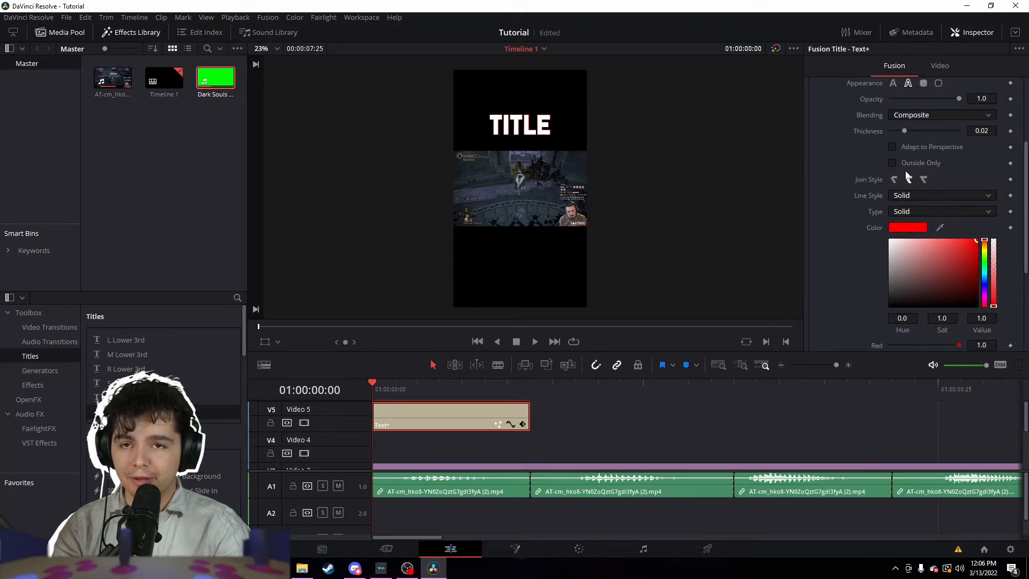
{"action": "scroll", "coordinate": [867, 178], "scroll_direction": "up", "scroll_amount": 2}
{"action": "left_click_drag", "start_coordinate": [912, 195], "coordinate": [929, 195]}
Step: Recolour the title's outline blue with hue 0.592 and saturation 0.952, and set its thickness to about 0.0654
{"action": "scroll", "coordinate": [857, 282], "scroll_direction": "down", "scroll_amount": 2}
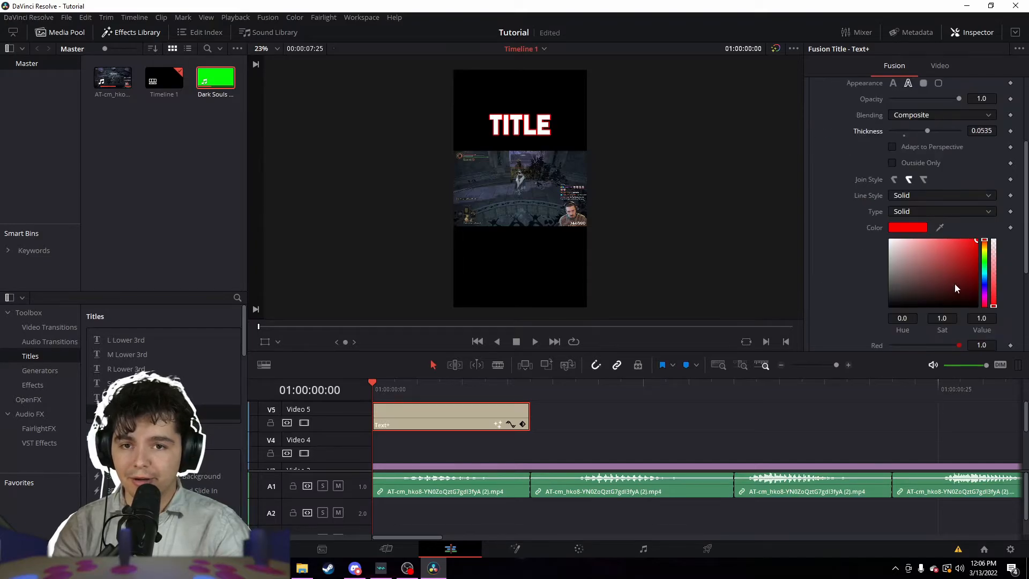
{"action": "left_click", "coordinate": [984, 280]}
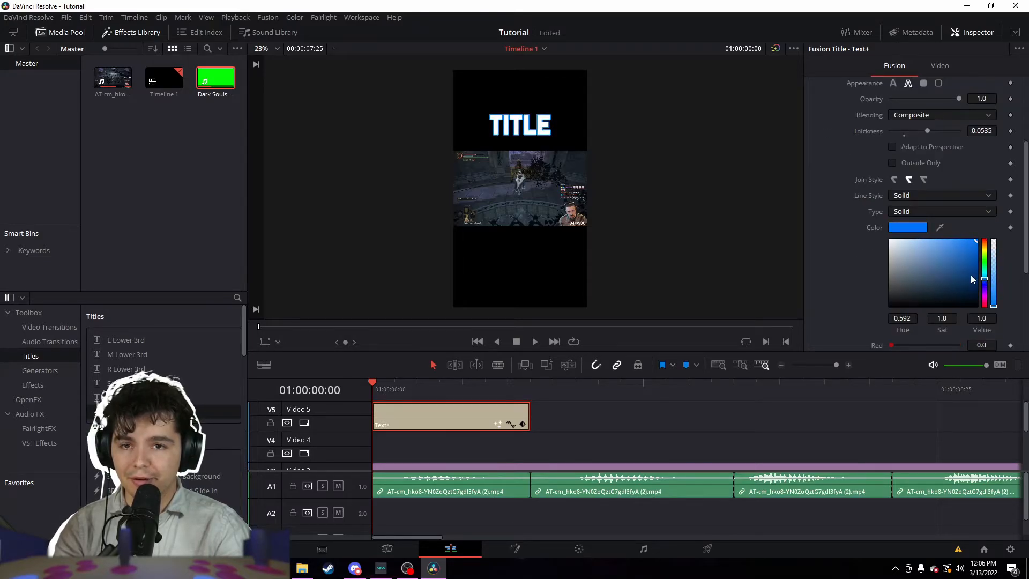
{"action": "left_click_drag", "start_coordinate": [974, 253], "coordinate": [973, 238]}
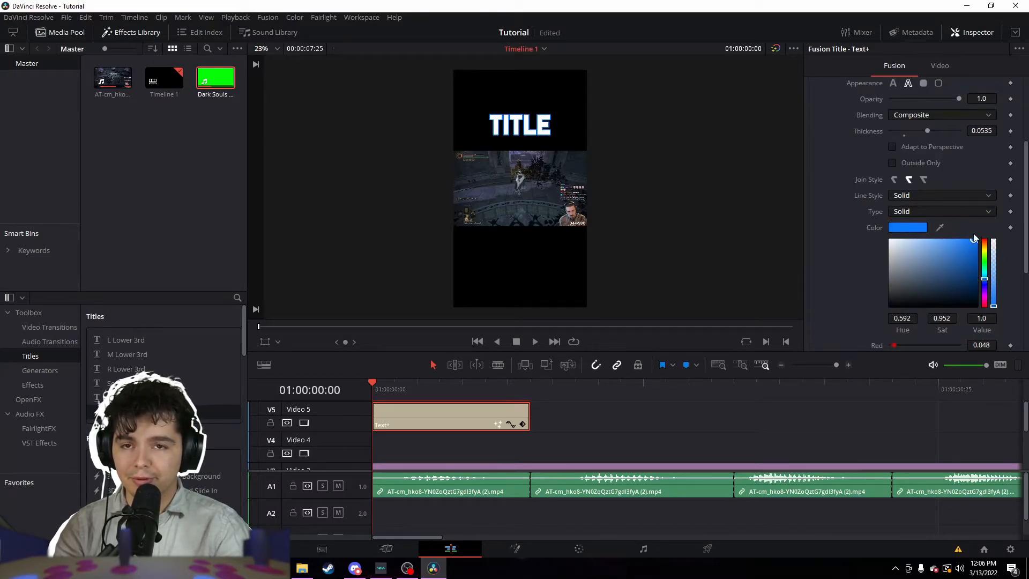
{"action": "left_click_drag", "start_coordinate": [927, 131], "coordinate": [933, 132]}
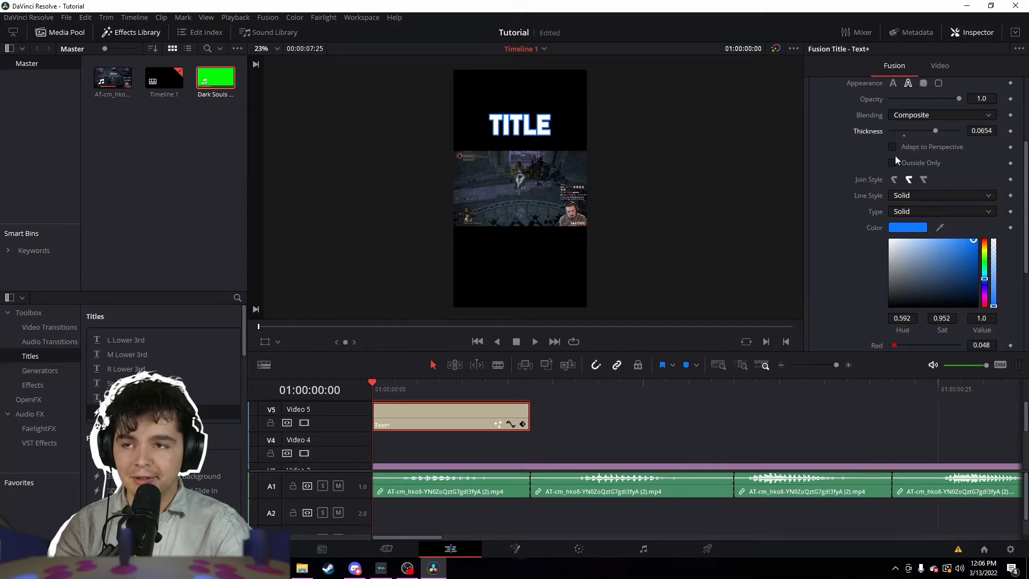
{"action": "scroll", "coordinate": [895, 156], "scroll_direction": "up", "scroll_amount": 3}
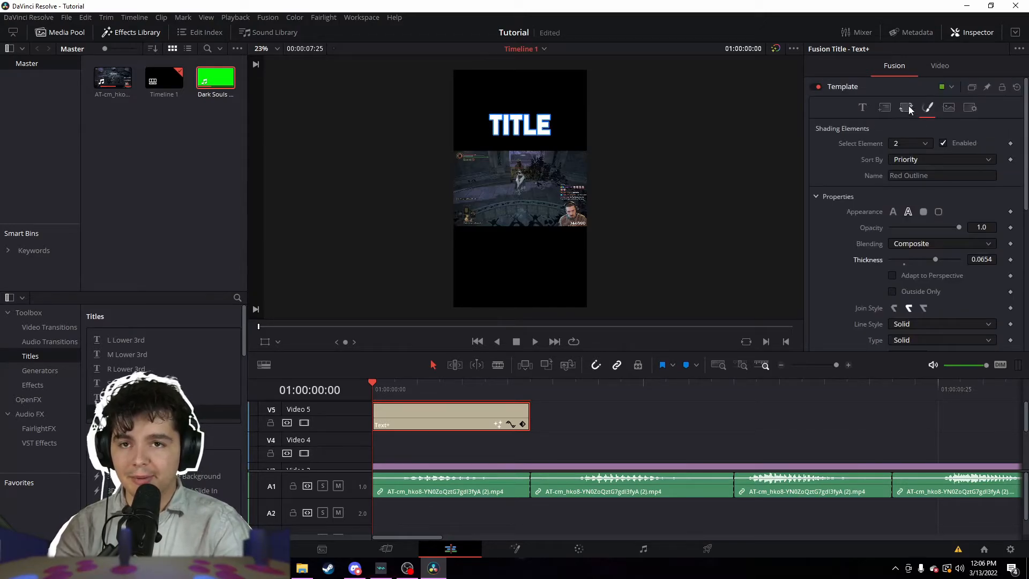
Step: Replace the title's text with "don't"
{"action": "left_click", "coordinate": [863, 107]}
{"action": "left_click", "coordinate": [894, 144]}
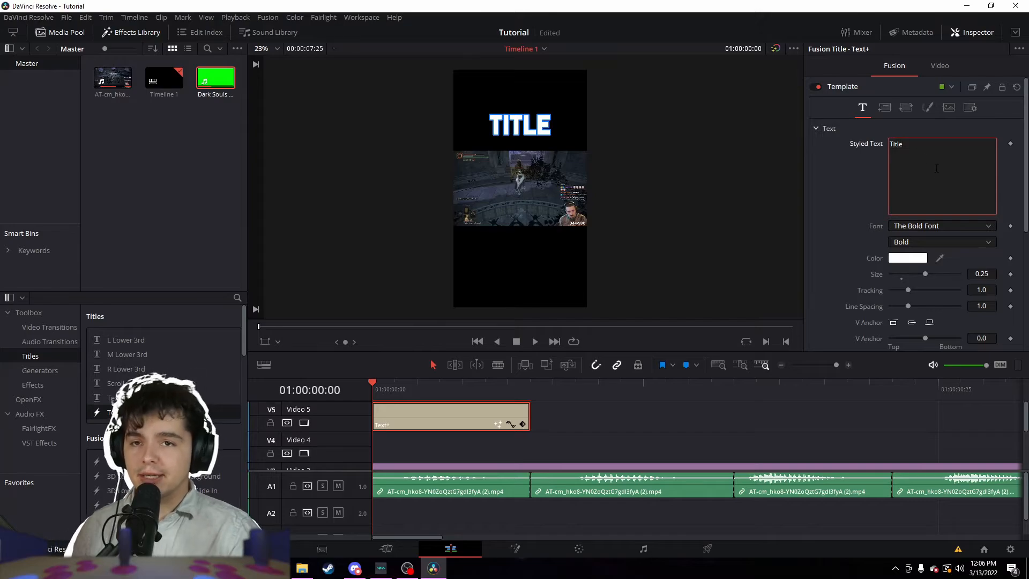
{"action": "key", "text": "ctrl+a"}
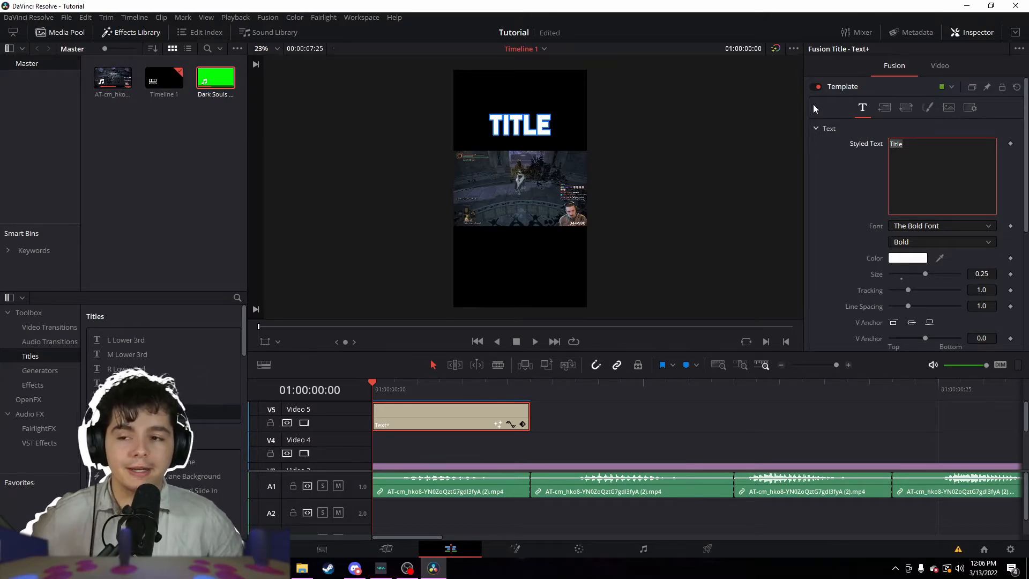
{"action": "type", "text": "fon"}
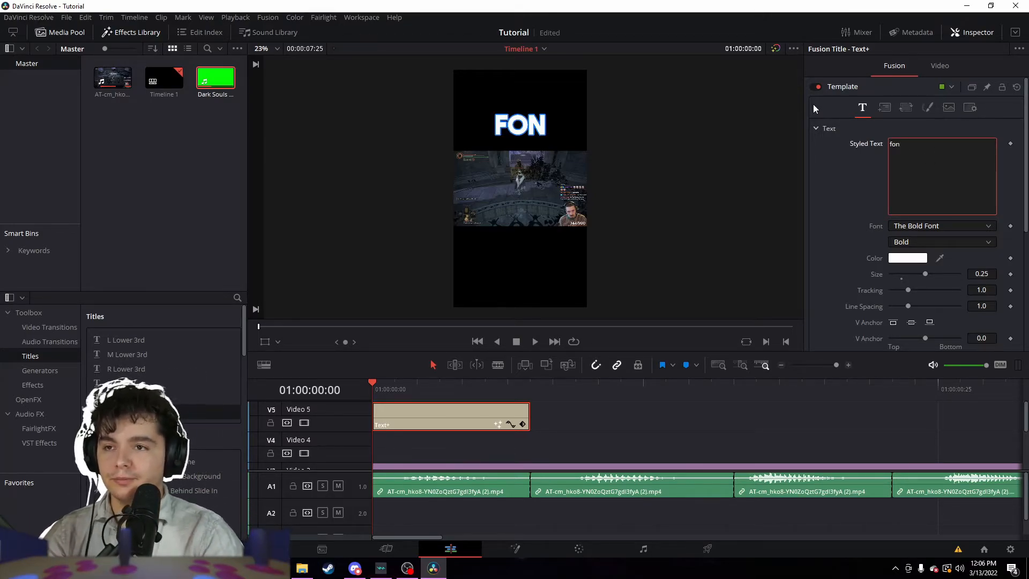
{"action": "key", "text": "BackSpace"}
{"action": "key", "text": "BackSpace"}
{"action": "key", "text": "BackSpace"}
{"action": "type", "text": "don't"}
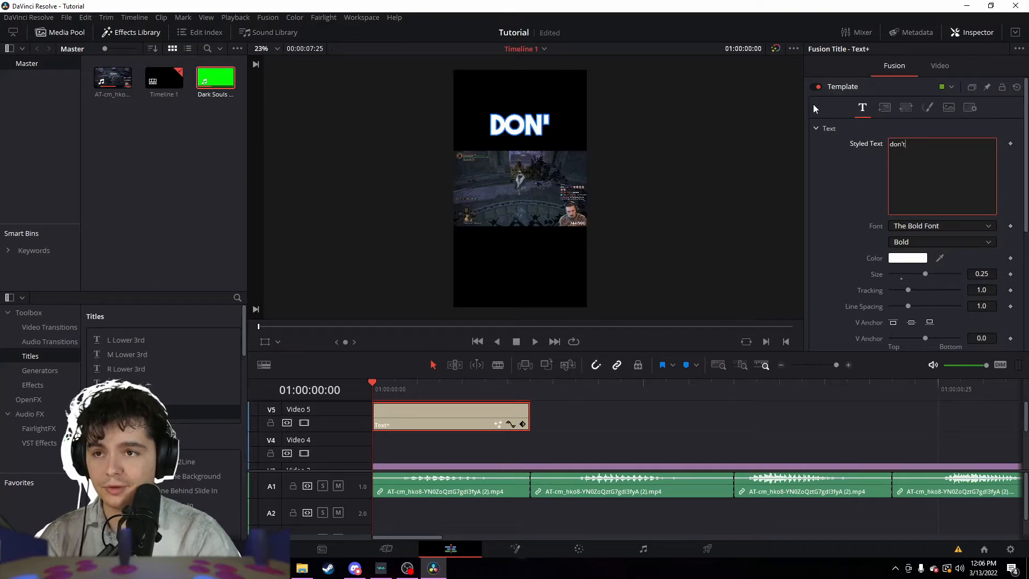
Step: Scale the first "don't" title down to a zoom of 0.900
{"action": "left_click", "coordinate": [512, 410]}
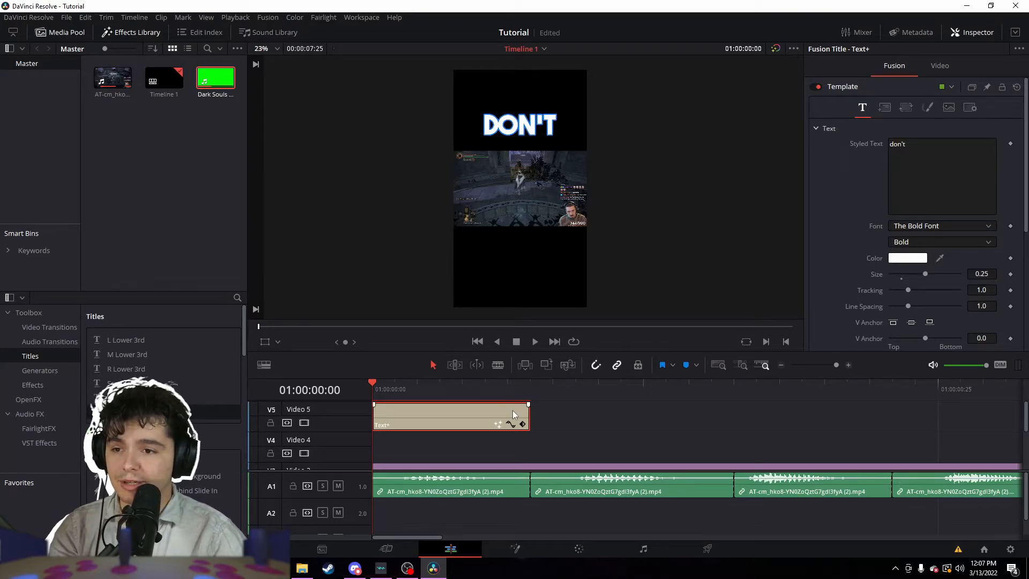
{"action": "left_click", "coordinate": [941, 66]}
{"action": "left_click", "coordinate": [686, 412]}
{"action": "left_click", "coordinate": [417, 412]}
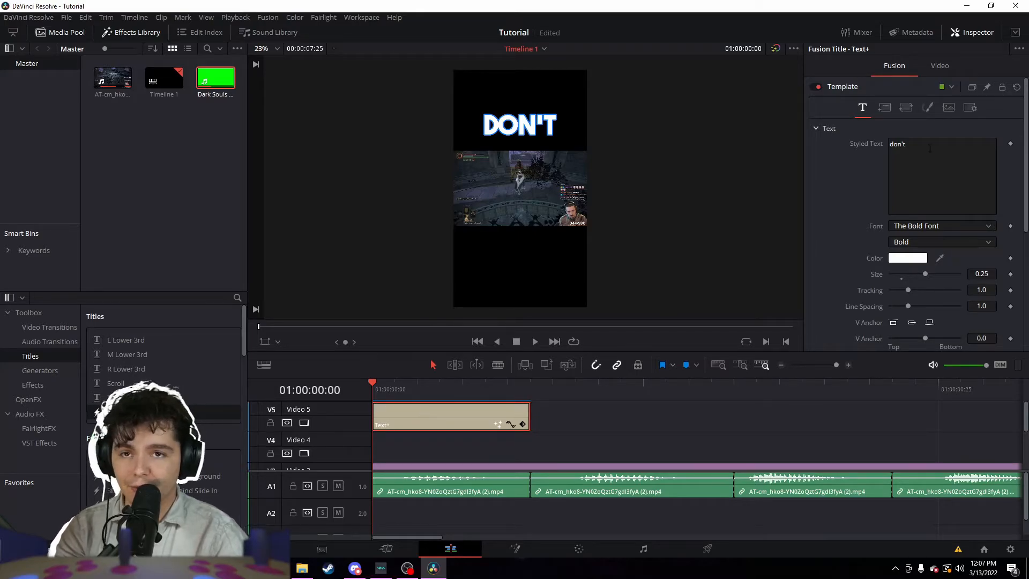
{"action": "left_click", "coordinate": [939, 67]}
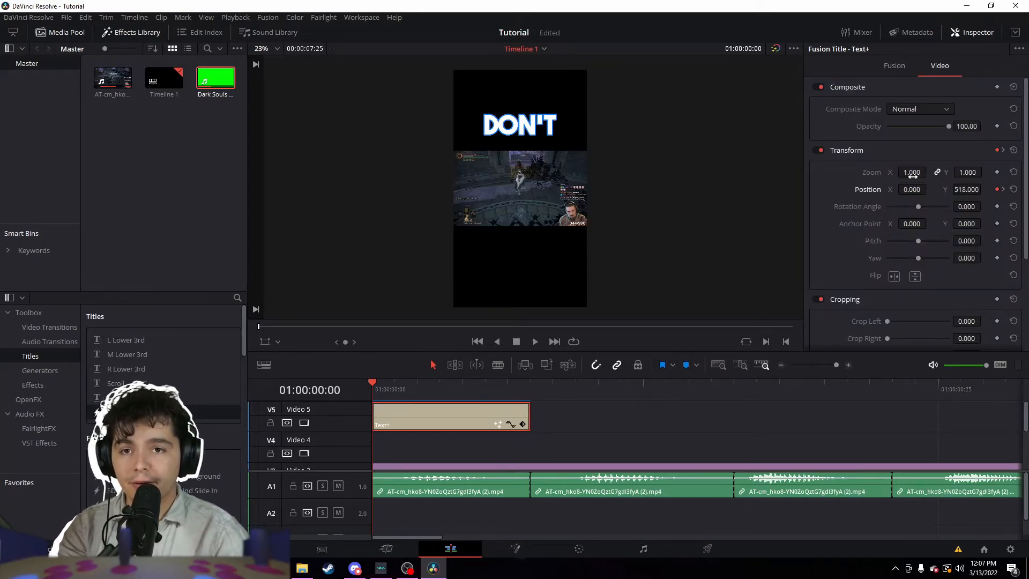
{"action": "left_click_drag", "start_coordinate": [913, 172], "coordinate": [898, 172]}
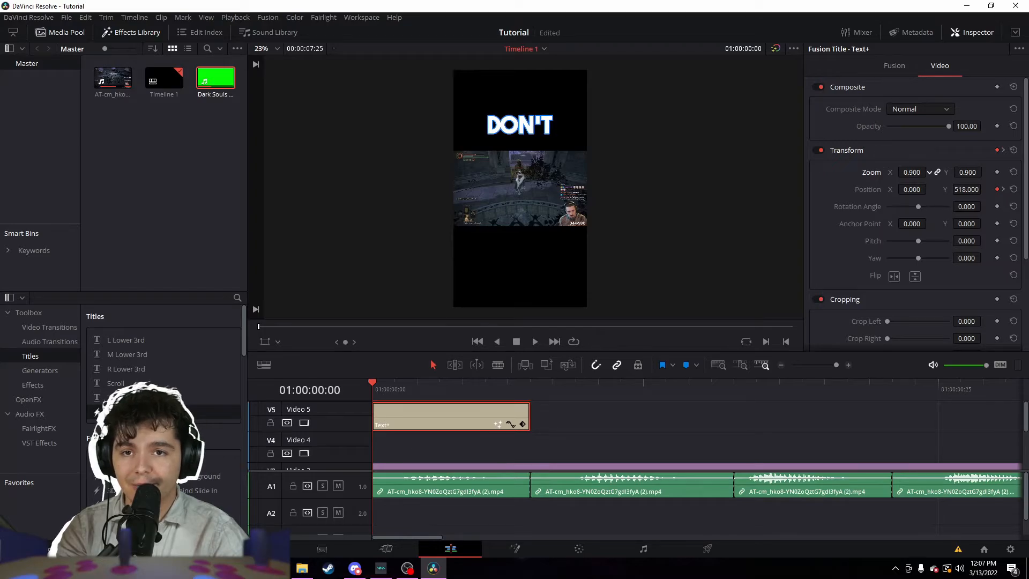
Step: Paste a copy of the title at 01:00:00:07 and extend it to the end of the second clip below
{"action": "left_click", "coordinate": [531, 389]}
{"action": "key", "text": "ctrl+v"}
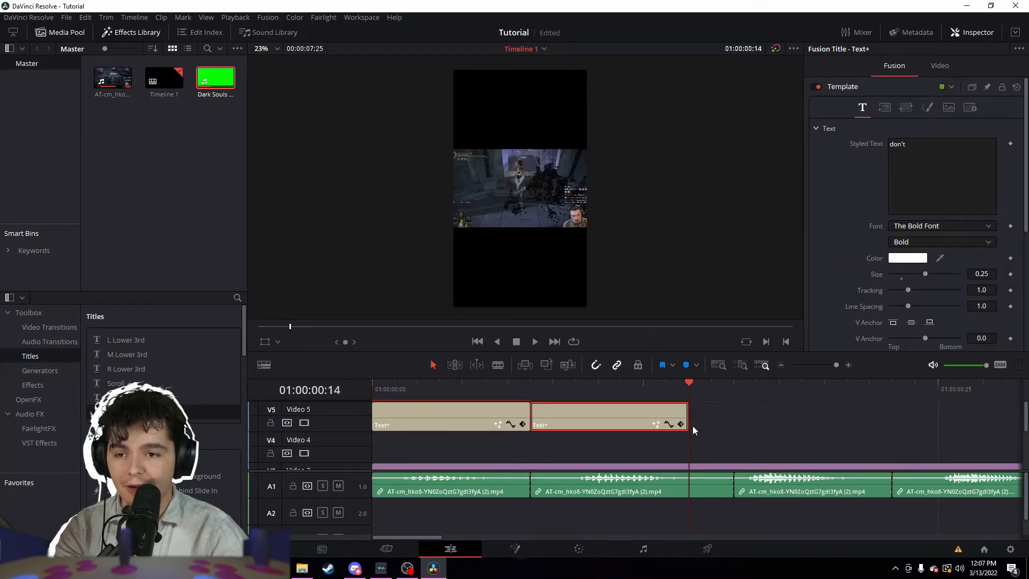
{"action": "left_click_drag", "start_coordinate": [688, 423], "coordinate": [721, 419]}
{"action": "left_click", "coordinate": [545, 385]}
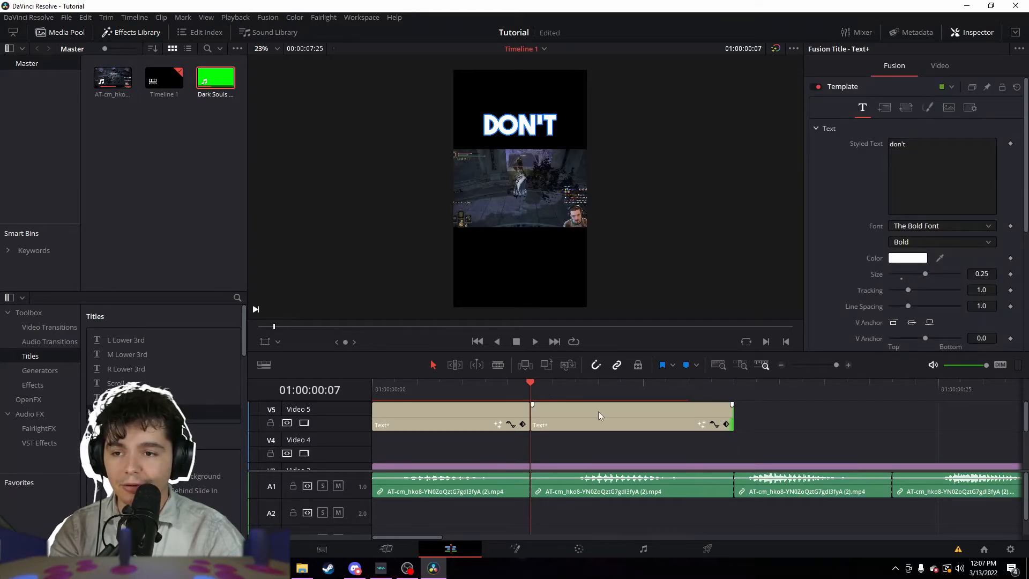
Step: Show the second title's transform settings and play back the first two titles from the first frame
{"action": "left_click", "coordinate": [938, 71]}
{"action": "left_click_drag", "start_coordinate": [449, 386], "coordinate": [318, 405]}
{"action": "key", "text": "space"}
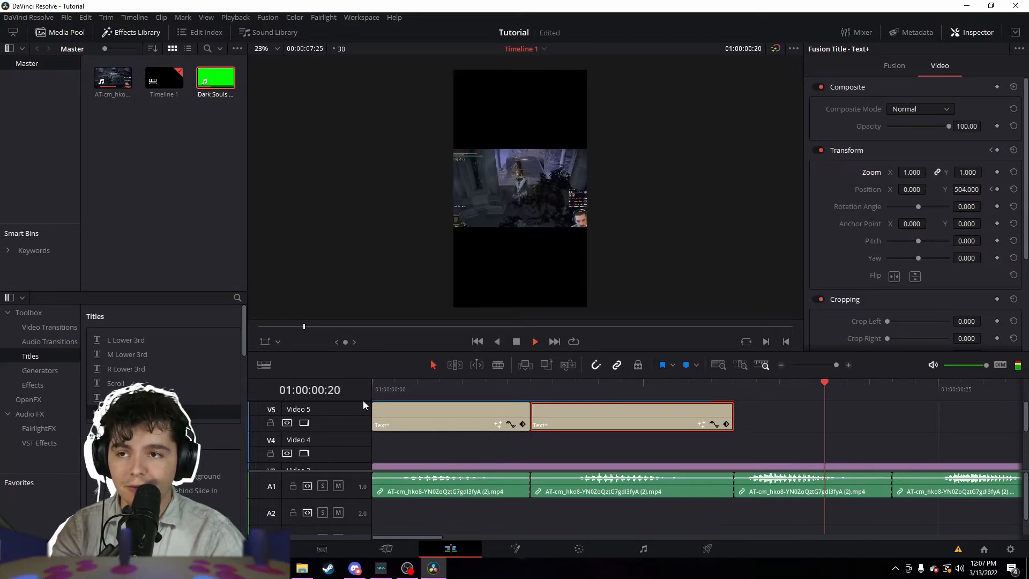
{"action": "key", "text": "space"}
Step: Paste a third copy of the title at 01:00:00:16 and adjust its zoom
{"action": "left_click", "coordinate": [743, 389]}
{"action": "key", "text": "ctrl+v"}
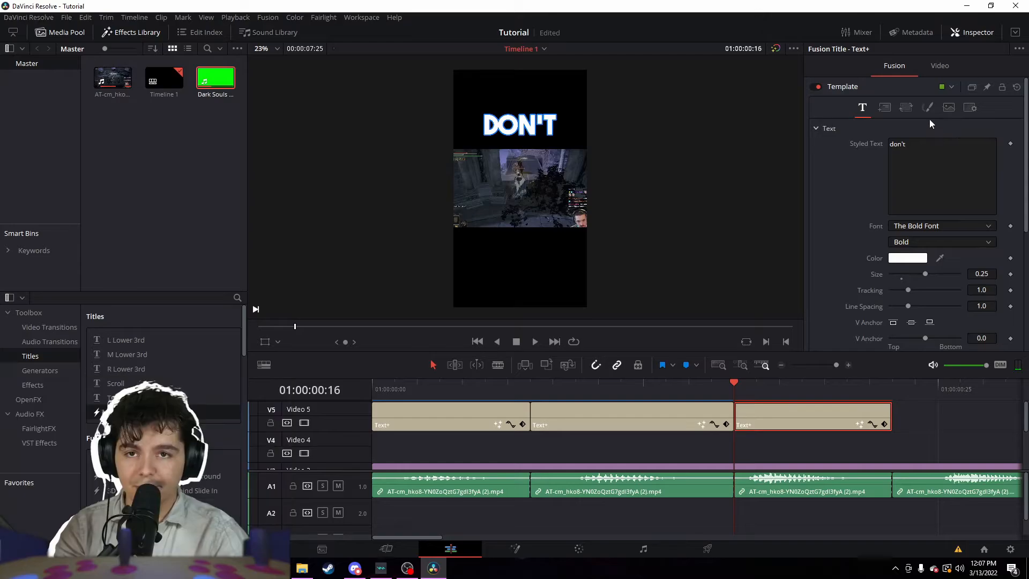
{"action": "left_click", "coordinate": [938, 68]}
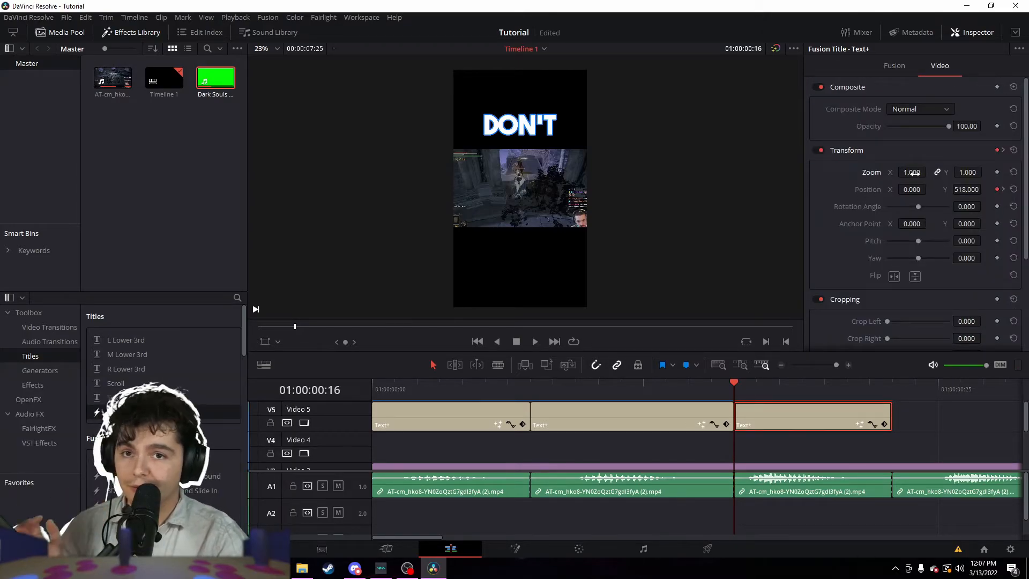
{"action": "mouse_move", "coordinate": [912, 172]}
{"action": "left_mouse_down"}
{"action": "mouse_move", "coordinate": [933, 172]}
{"action": "mouse_move", "coordinate": [911, 172]}
{"action": "left_mouse_up"}
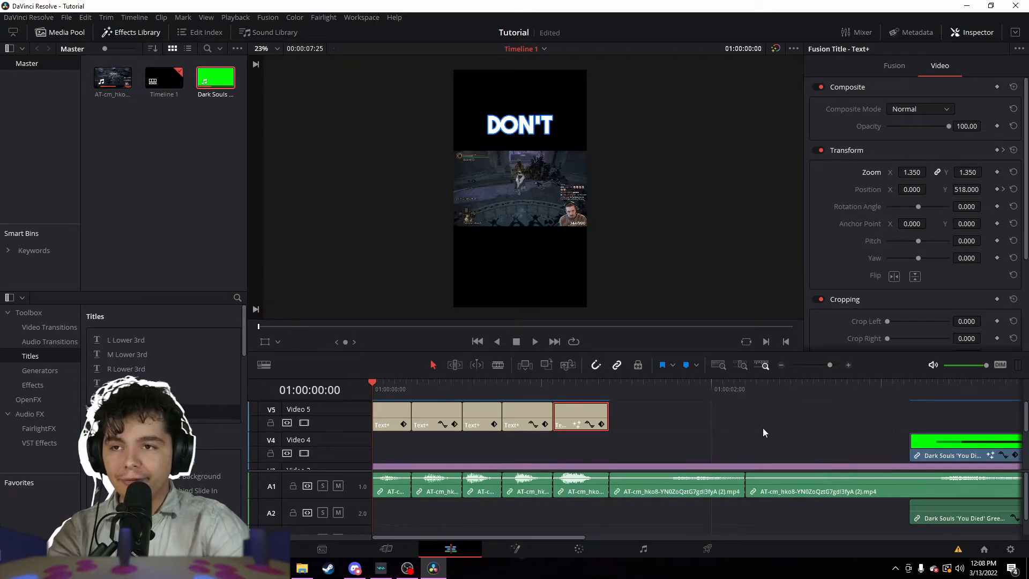
Step: Play back the opening run of five titles of increasing size and on past the 'You Died' overlay
{"action": "key", "text": "space"}
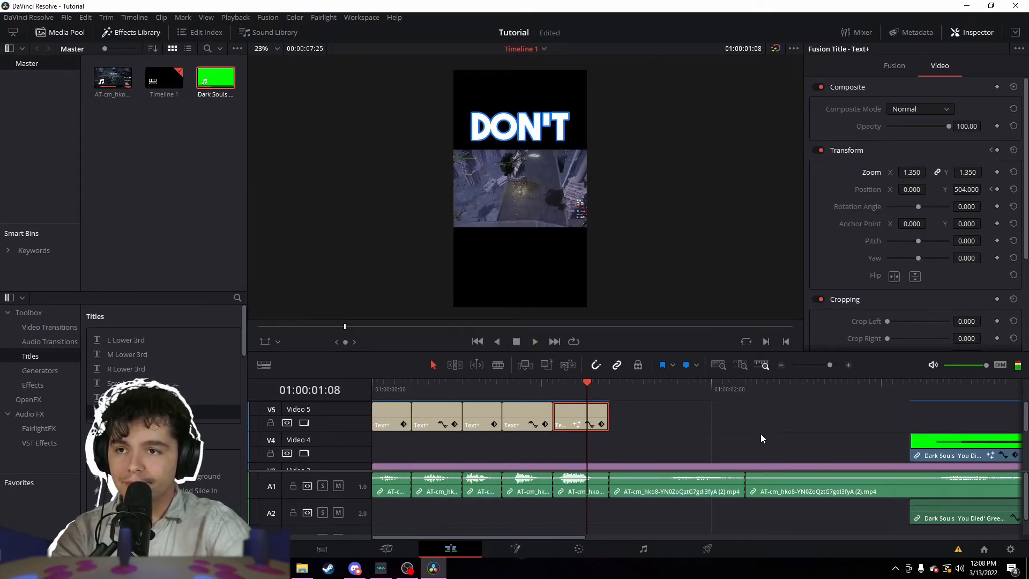
{"action": "left_click", "coordinate": [403, 390]}
{"action": "key", "text": "space"}
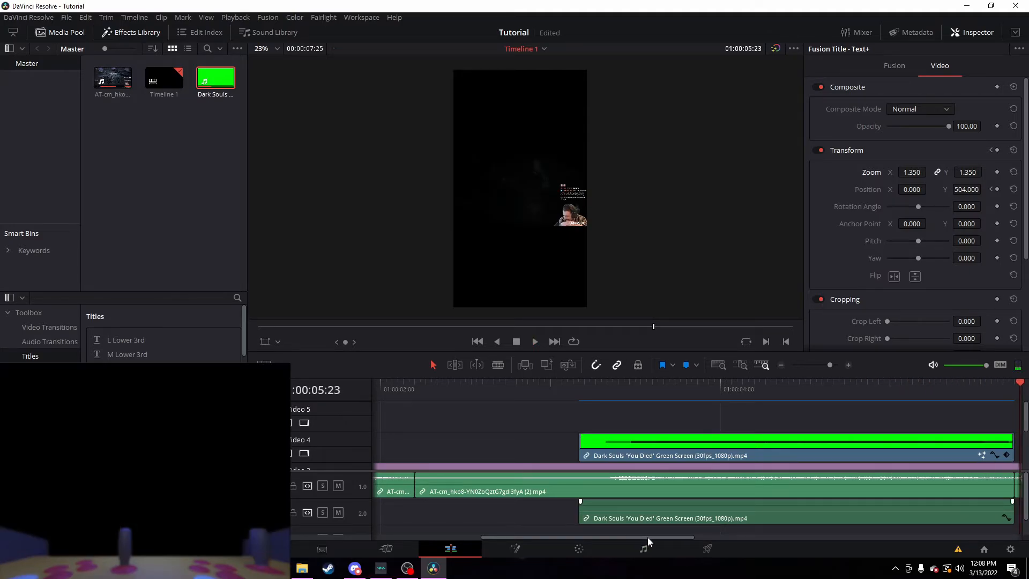
Step: Paste a copy of the title at 01:00:05:22, where the 'You Died' overlay ends, and activate its text for editing
{"action": "left_click_drag", "start_coordinate": [647, 537], "coordinate": [744, 527]}
{"action": "left_click", "coordinate": [729, 393]}
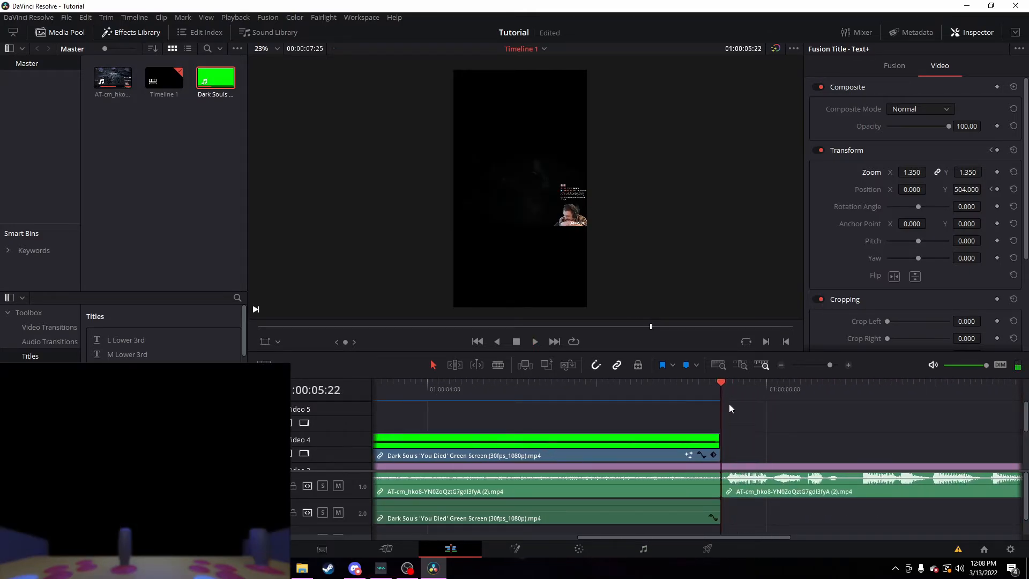
{"action": "key", "text": "ctrl+v"}
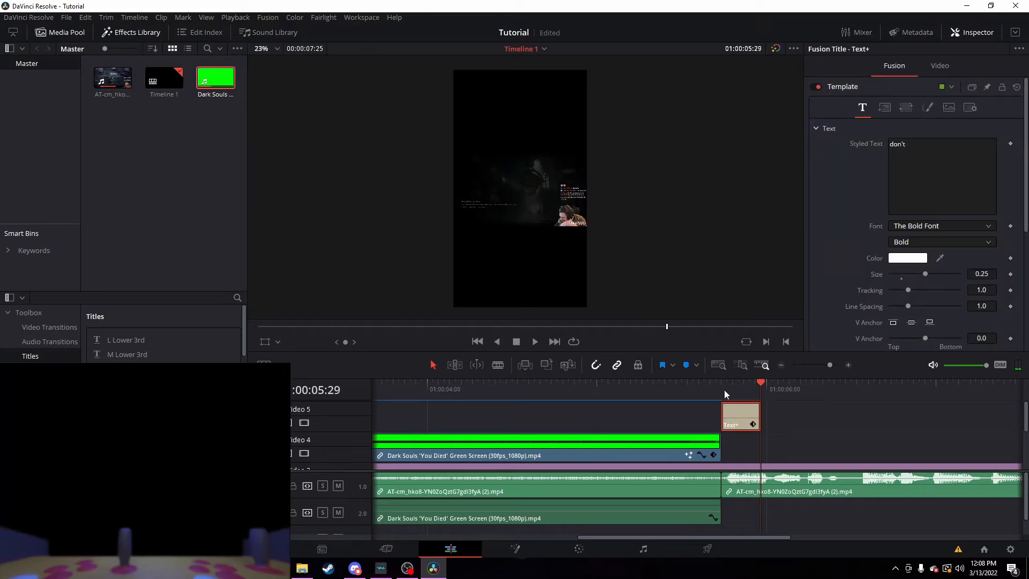
{"action": "left_click", "coordinate": [938, 158]}
{"action": "key", "text": "ctrl+a"}
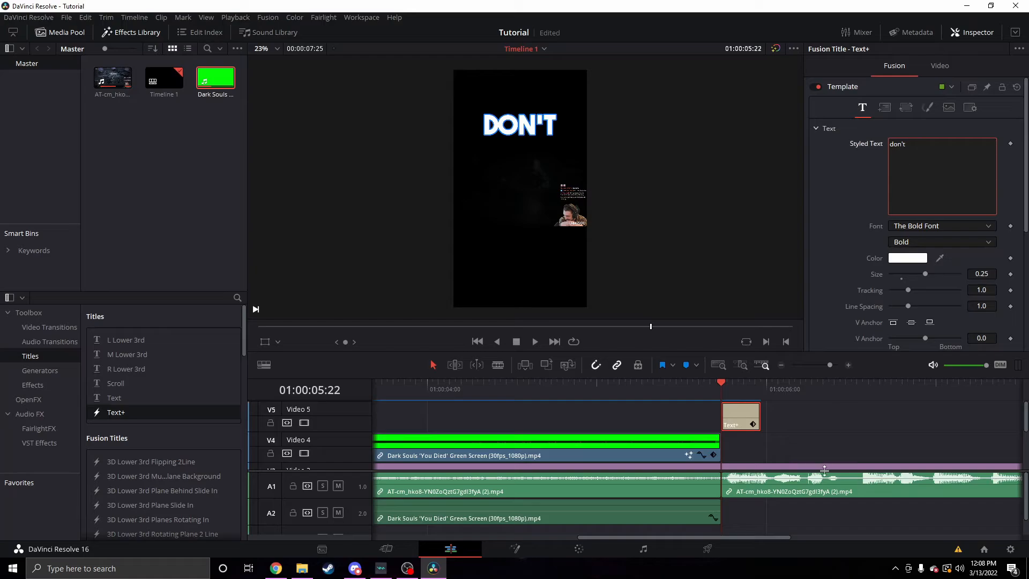
Step: Play back the closing section from 01:00:05:22 to hear the words to caption
{"action": "left_click", "coordinate": [835, 441]}
{"action": "key", "text": "space"}
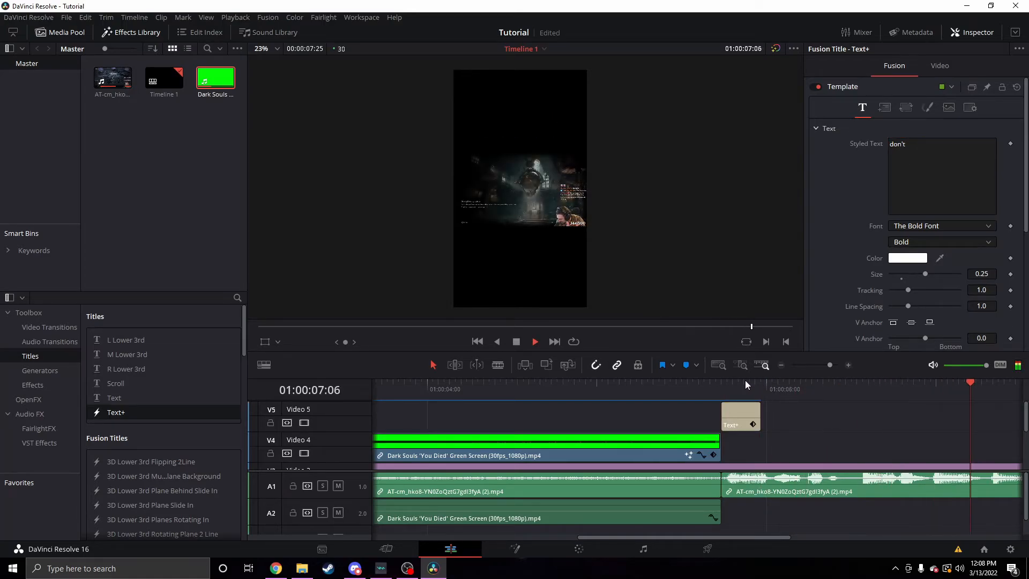
{"action": "key", "text": "space"}
Step: Change the text of the title at 01:00:05:22 to "did i just" and extend it to 01:00:06:07
{"action": "left_click", "coordinate": [392, 394]}
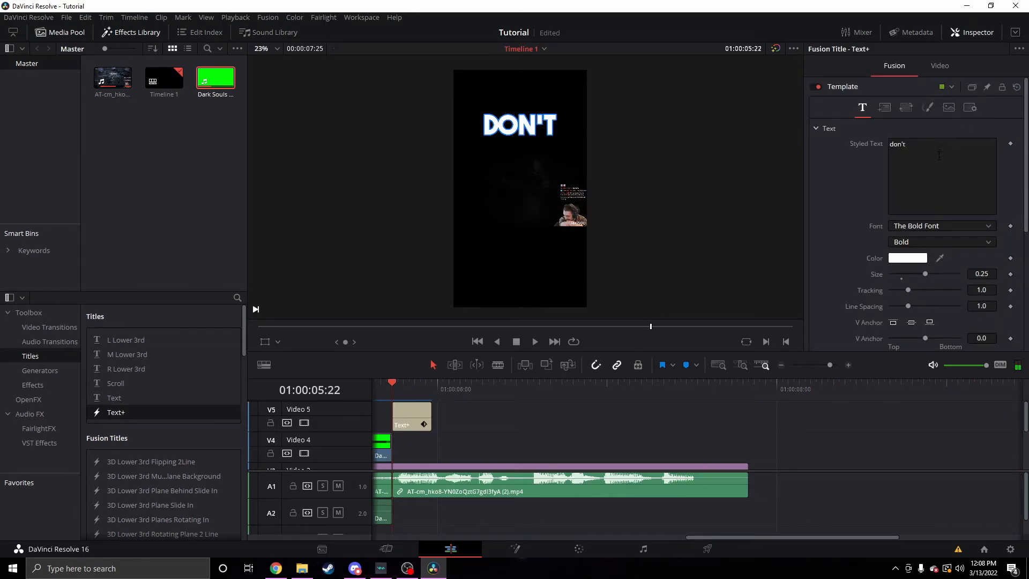
{"action": "left_click_drag", "start_coordinate": [940, 155], "coordinate": [811, 155]}
{"action": "left_click_drag", "start_coordinate": [911, 144], "coordinate": [860, 143]}
{"action": "type", "text": "did "}
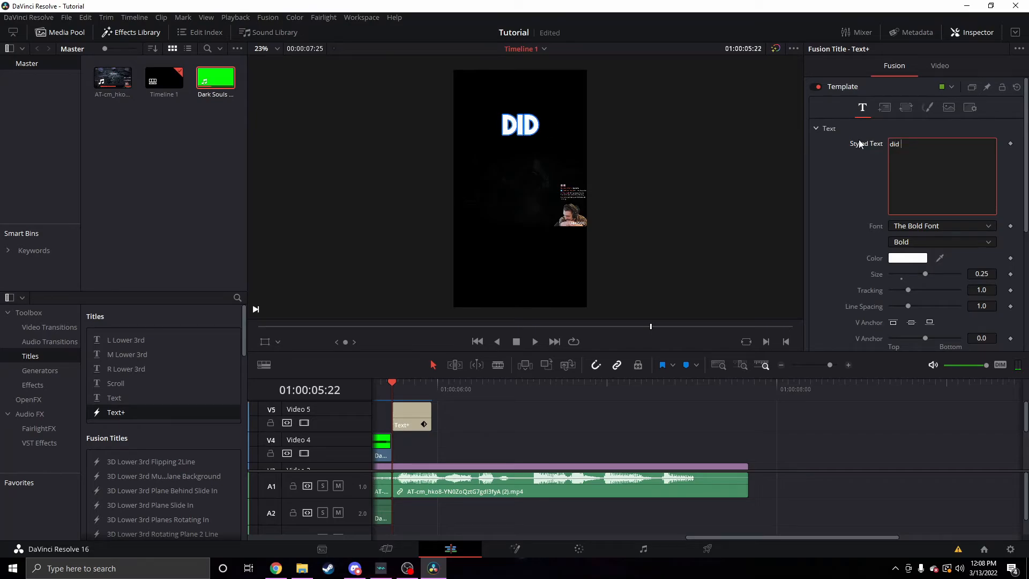
{"action": "type", "text": "i just"}
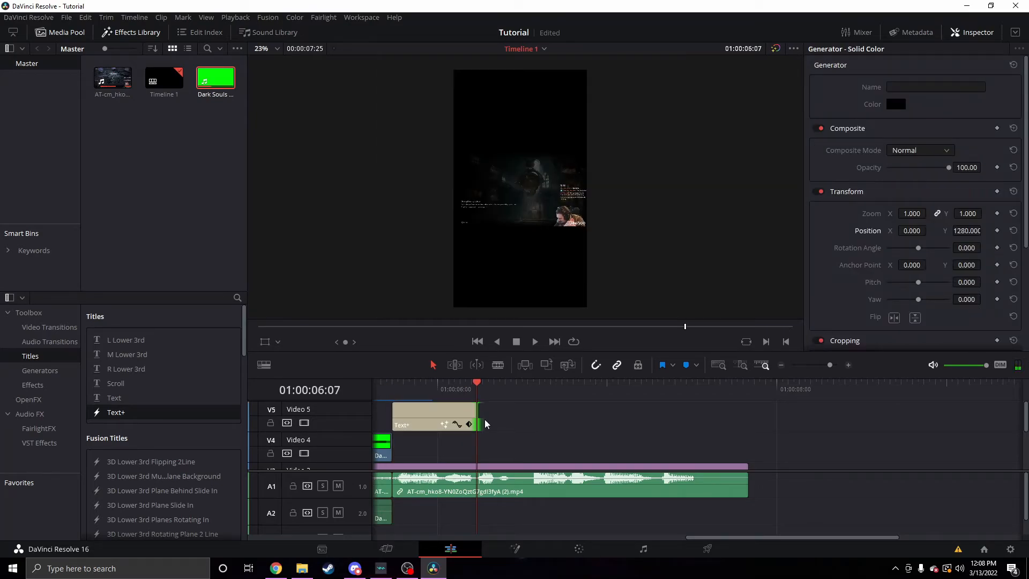
{"action": "left_click", "coordinate": [485, 420]}
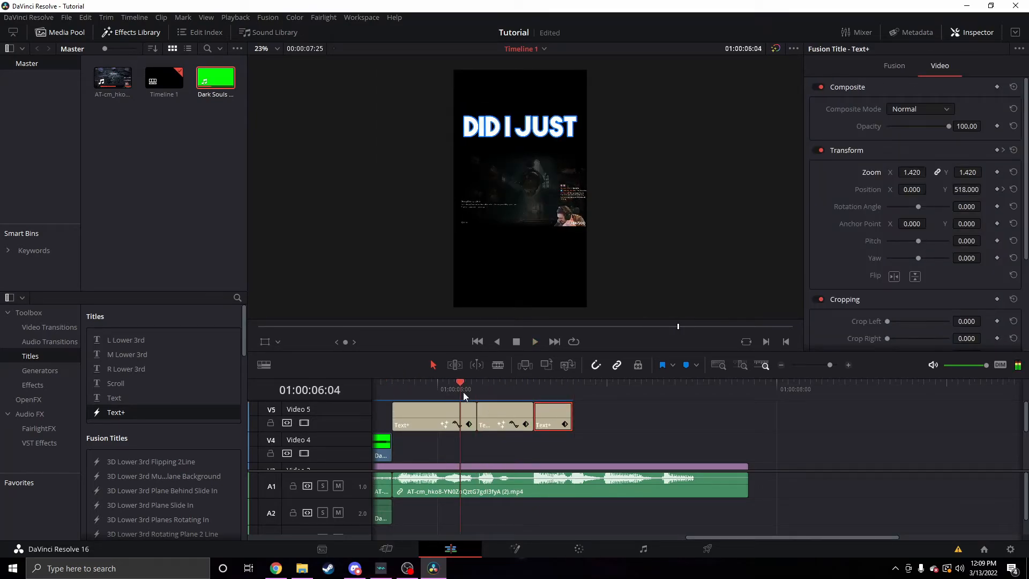
Step: Play back the whole captioned short from the first frame to its end
{"action": "left_click", "coordinate": [389, 384]}
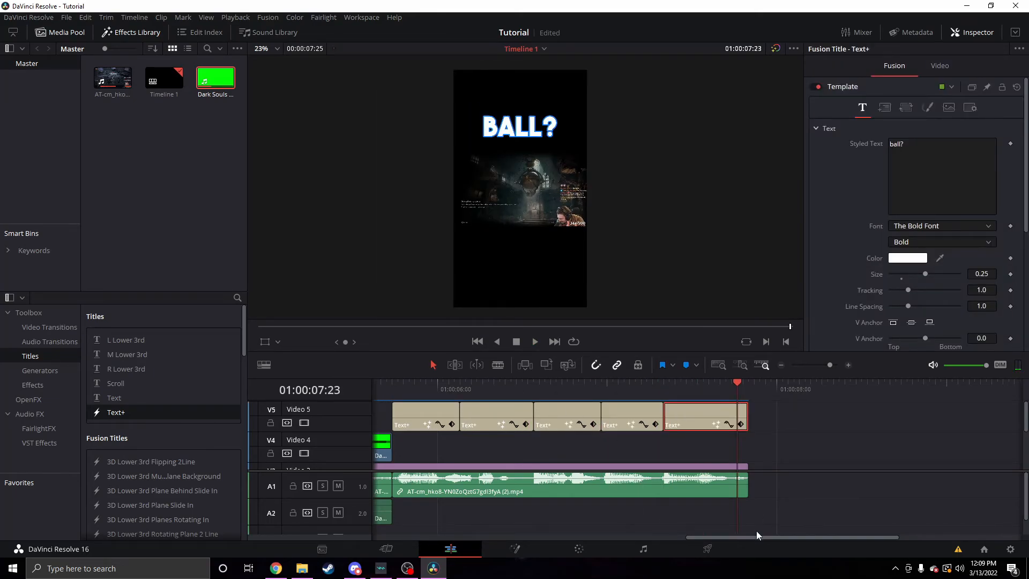
{"action": "left_click_drag", "start_coordinate": [756, 535], "coordinate": [352, 406]}
{"action": "left_click", "coordinate": [382, 385]}
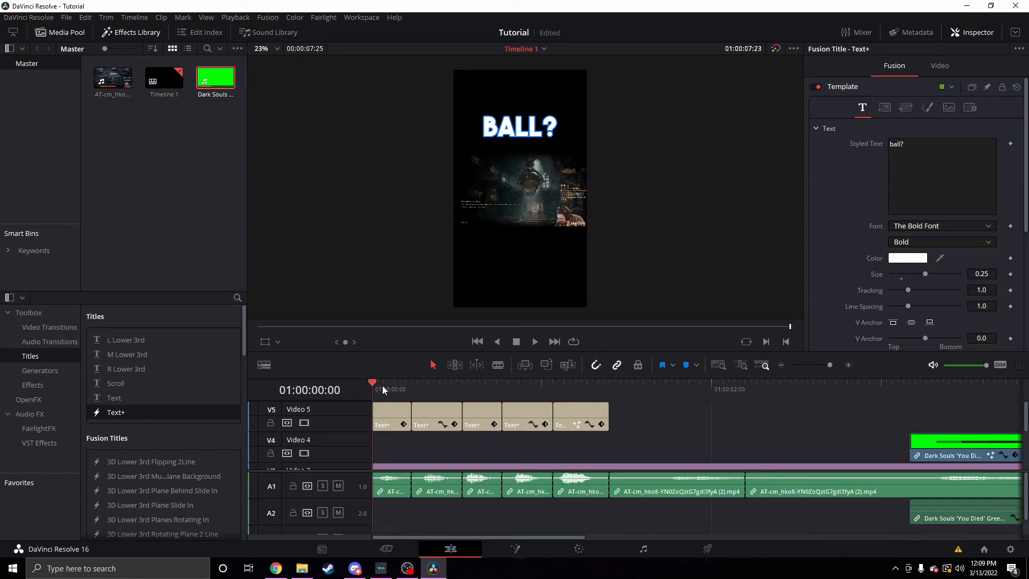
{"action": "key", "text": "space"}
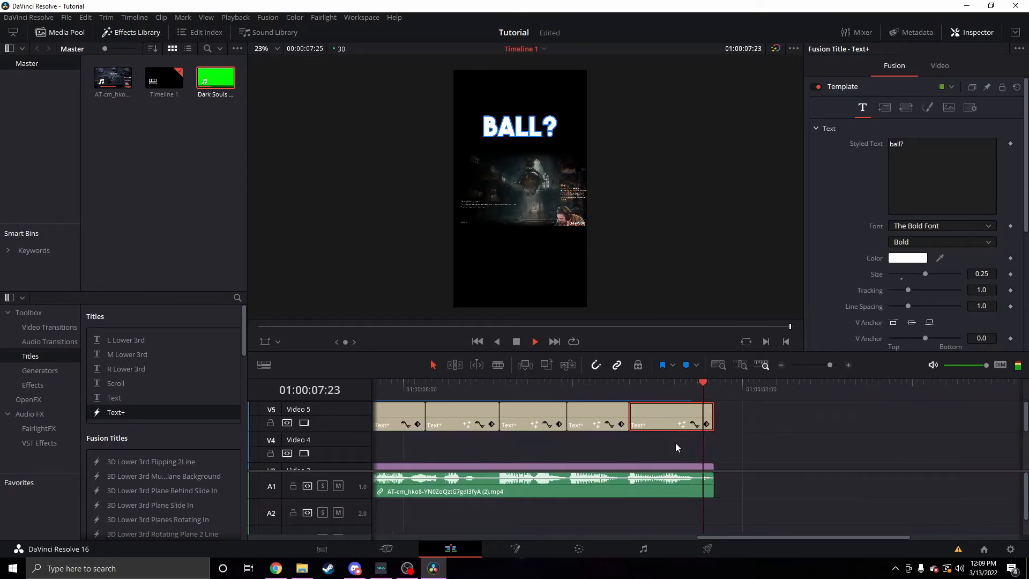
Step: Set the closing gameplay clip on Video 1 to zoom 3.000 and position X -1080, Y 624 to fill the frame with the facecam
{"action": "scroll", "coordinate": [510, 443], "scroll_direction": "down", "scroll_amount": 2}
{"action": "left_click_drag", "start_coordinate": [777, 538], "coordinate": [671, 541]}
{"action": "scroll", "coordinate": [722, 447], "scroll_direction": "down", "scroll_amount": 1}
{"action": "left_click", "coordinate": [723, 449]}
{"action": "left_click", "coordinate": [700, 387]}
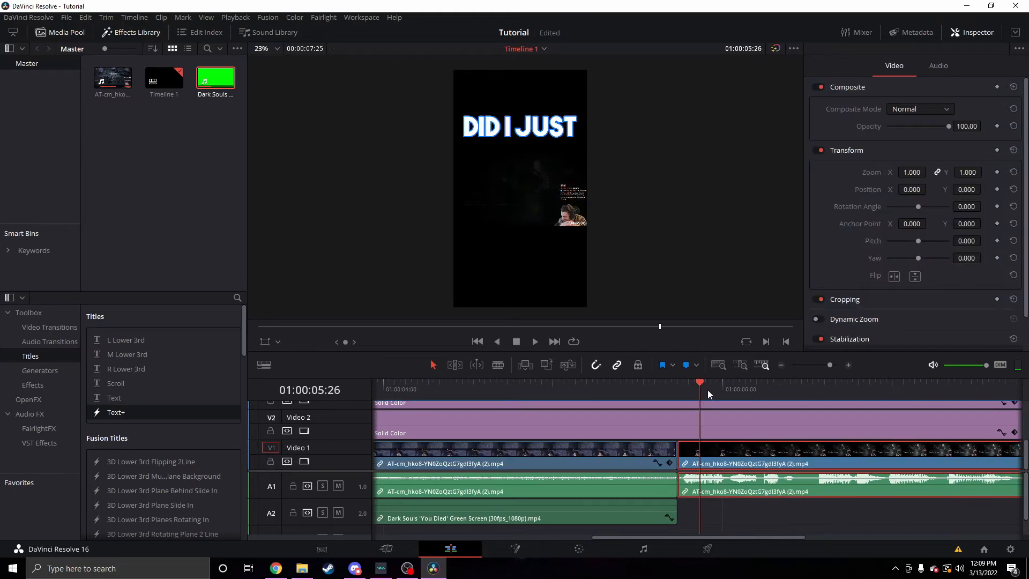
{"action": "left_click_drag", "start_coordinate": [912, 172], "coordinate": [341, 189]}
{"action": "left_click_drag", "start_coordinate": [971, 190], "coordinate": [1028, 190]}
{"action": "left_click_drag", "start_coordinate": [909, 173], "coordinate": [987, 188]}
Step: Play back the timeline from before the closing clip to its end to check the facecam zoom
{"action": "left_click", "coordinate": [887, 387]}
{"action": "left_click", "coordinate": [581, 381]}
{"action": "key", "text": "space"}
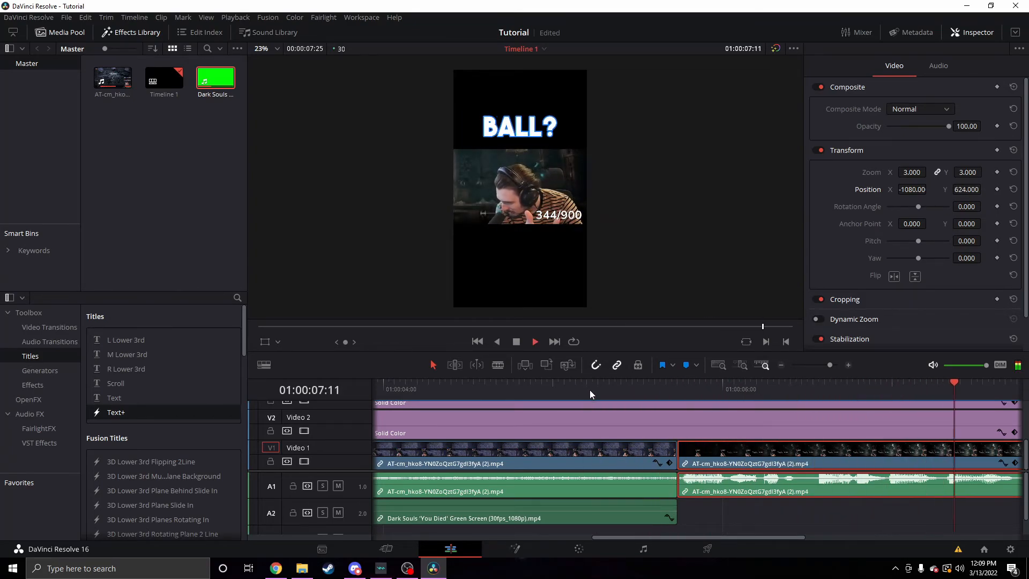
{"action": "left_click", "coordinate": [783, 425]}
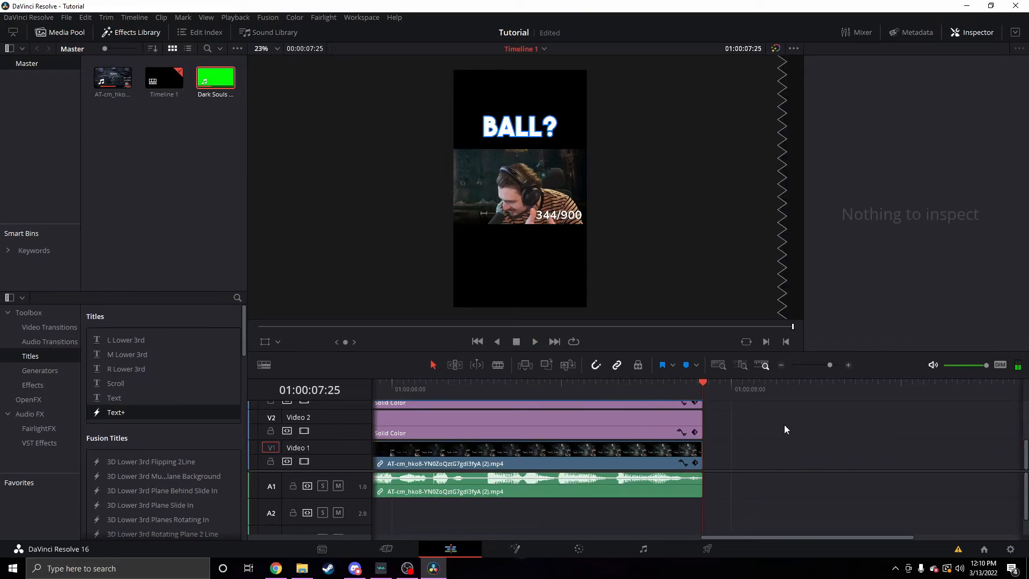
Step: Save the project and choose the YouTube 1080p preset for delivering the timeline
{"action": "key", "text": "ctrl+s"}
{"action": "left_click", "coordinate": [702, 551]}
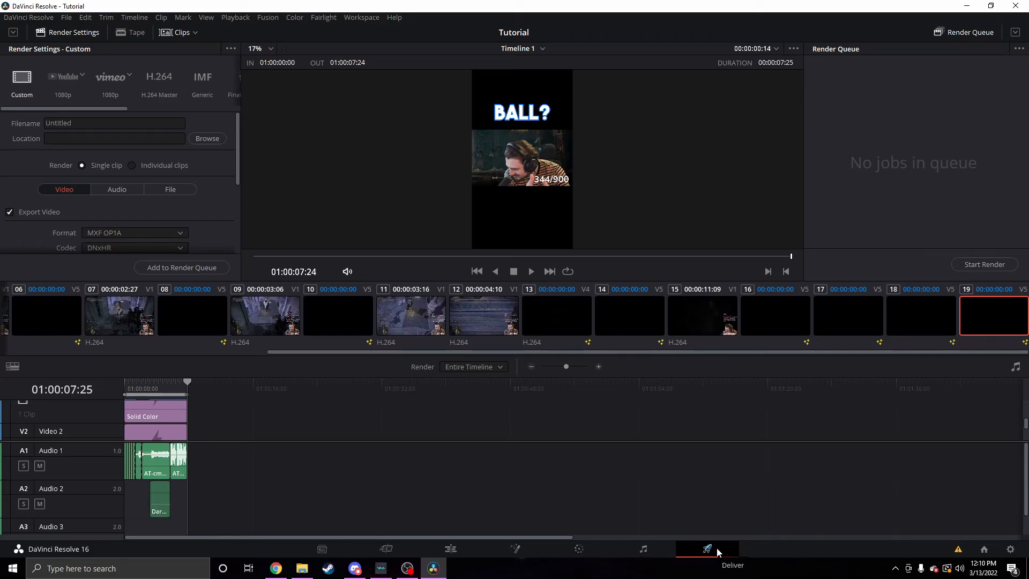
{"action": "left_click", "coordinate": [63, 78]}
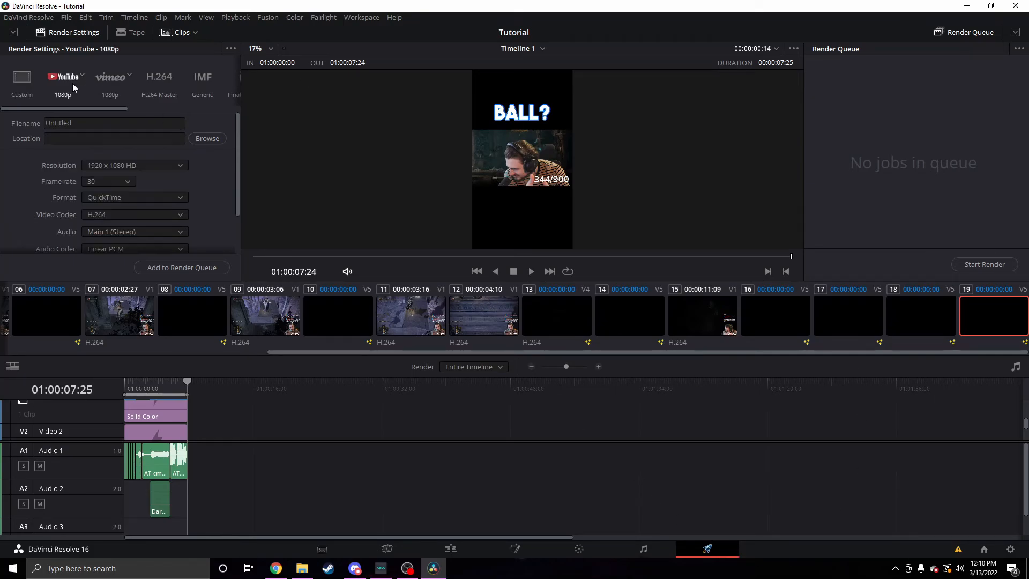
Step: Name the render file Bionic_Falls_EldenRing and set its destination to the Videos folder
{"action": "left_click", "coordinate": [116, 124]}
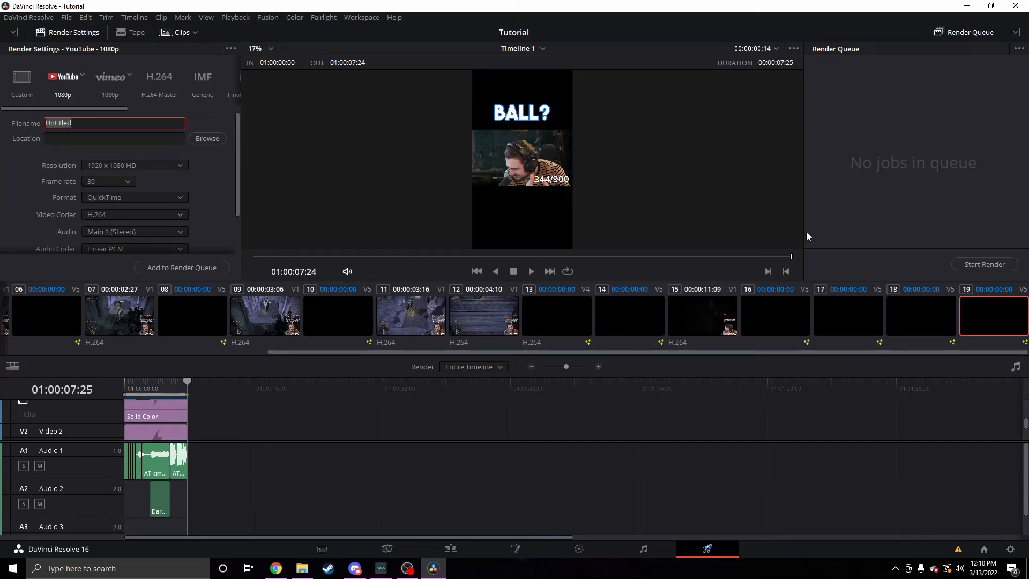
{"action": "type", "text": "Bionic_Falls_EldenRing"}
{"action": "left_click", "coordinate": [196, 140]}
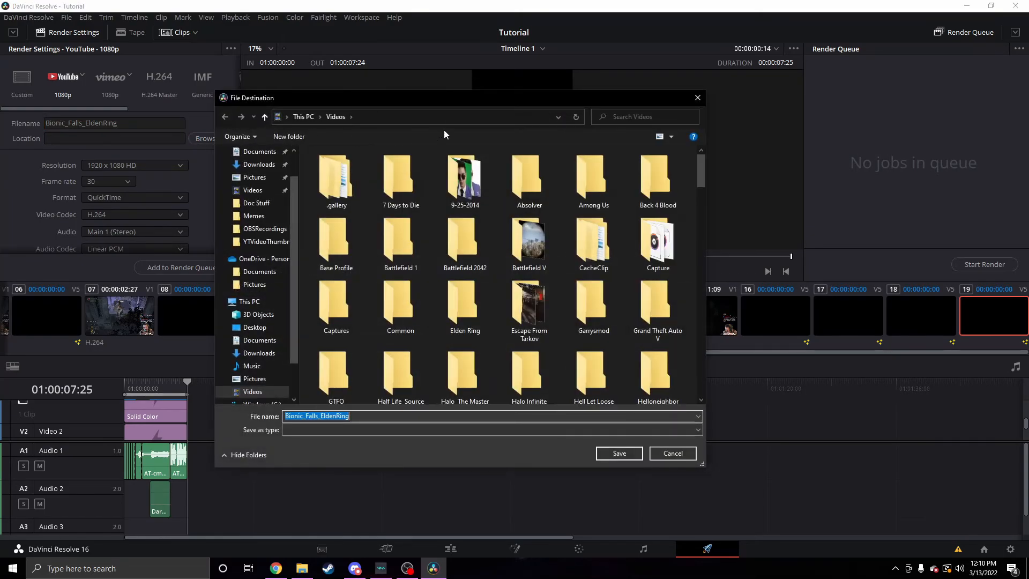
{"action": "key", "text": "Return"}
Step: Change the render resolution to a custom size of 1080 x 1920
{"action": "left_click", "coordinate": [162, 166]}
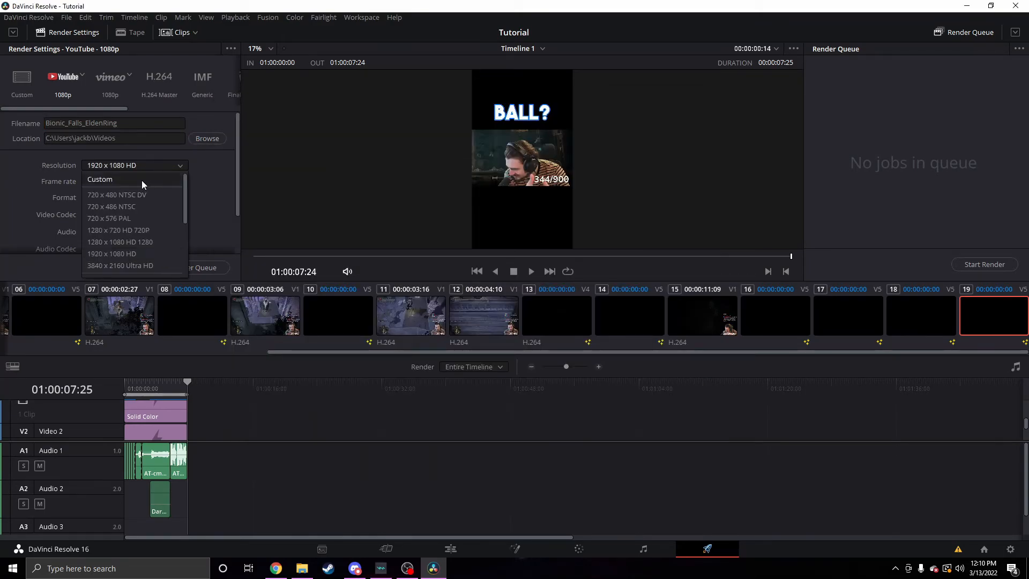
{"action": "left_click", "coordinate": [142, 181]}
{"action": "double_click", "coordinate": [99, 181]}
{"action": "type", "text": "10"}
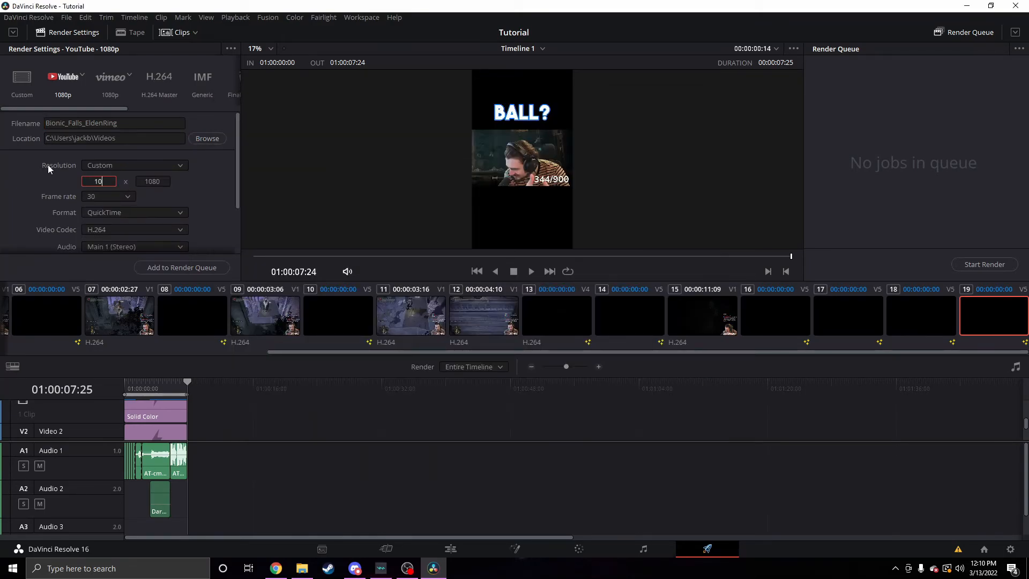
{"action": "type", "text": "80"}
{"action": "key", "text": "Tab"}
{"action": "type", "text": "1920"}
{"action": "key", "text": "Return"}
{"action": "left_click", "coordinate": [207, 203]}
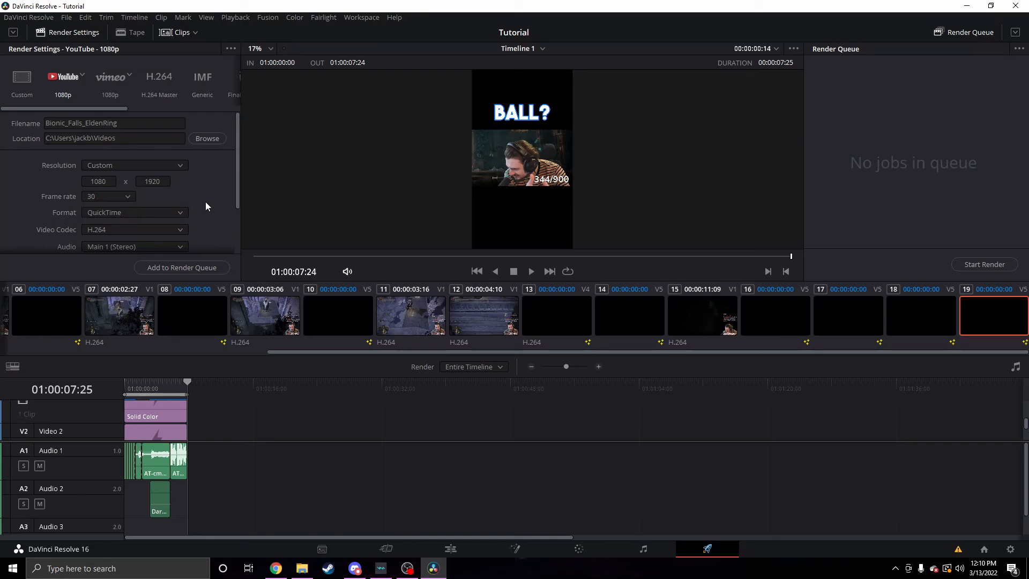
Step: Set the output format to MP4 and review the remaining export settings
{"action": "left_click", "coordinate": [171, 214]}
{"action": "left_click", "coordinate": [169, 226]}
{"action": "scroll", "coordinate": [221, 198], "scroll_direction": "down", "scroll_amount": 1}
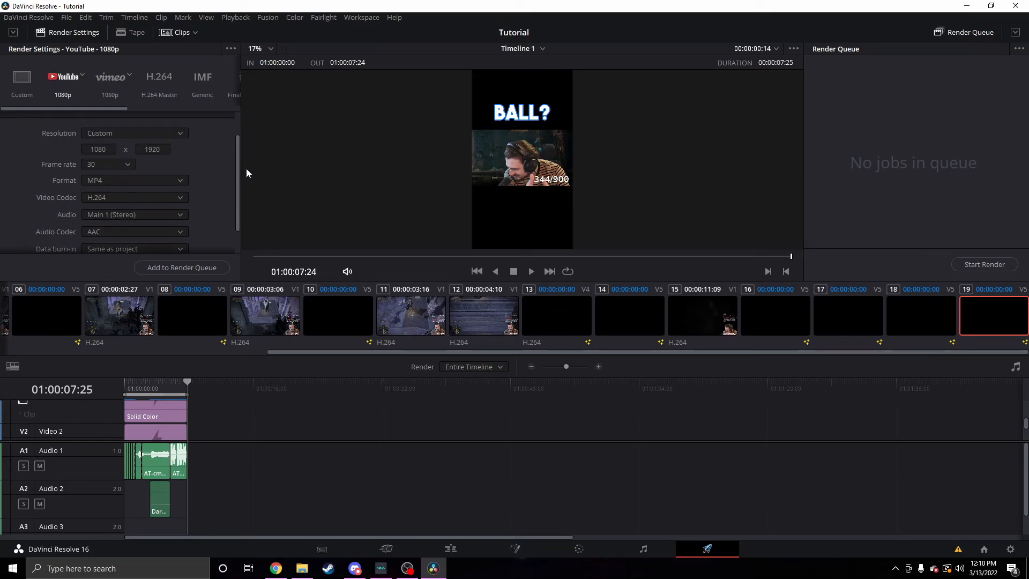
{"action": "left_click_drag", "start_coordinate": [236, 175], "coordinate": [230, 201]}
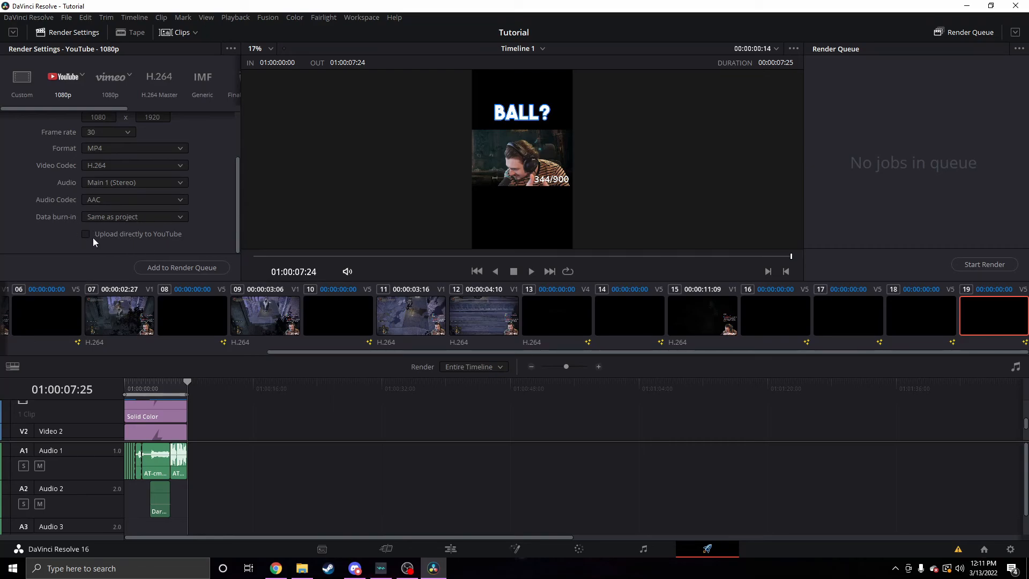
Step: Add the timeline to the render queue and render the job
{"action": "left_click", "coordinate": [190, 271]}
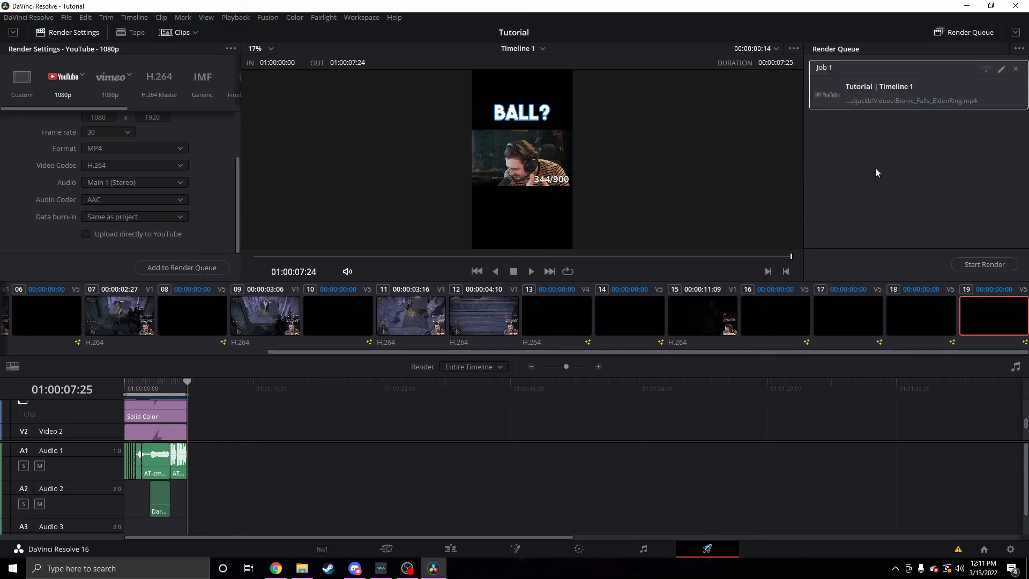
{"action": "left_click", "coordinate": [970, 267]}
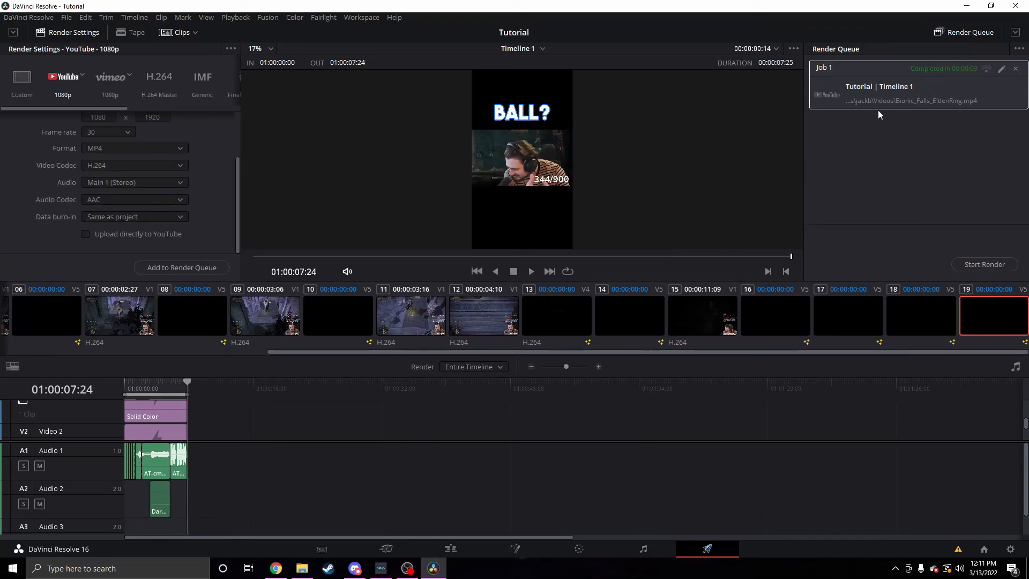
Step: Open the rendered video from the completed job, watch it in the media player and close the player
{"action": "right_click", "coordinate": [920, 88]}
{"action": "left_click", "coordinate": [973, 105]}
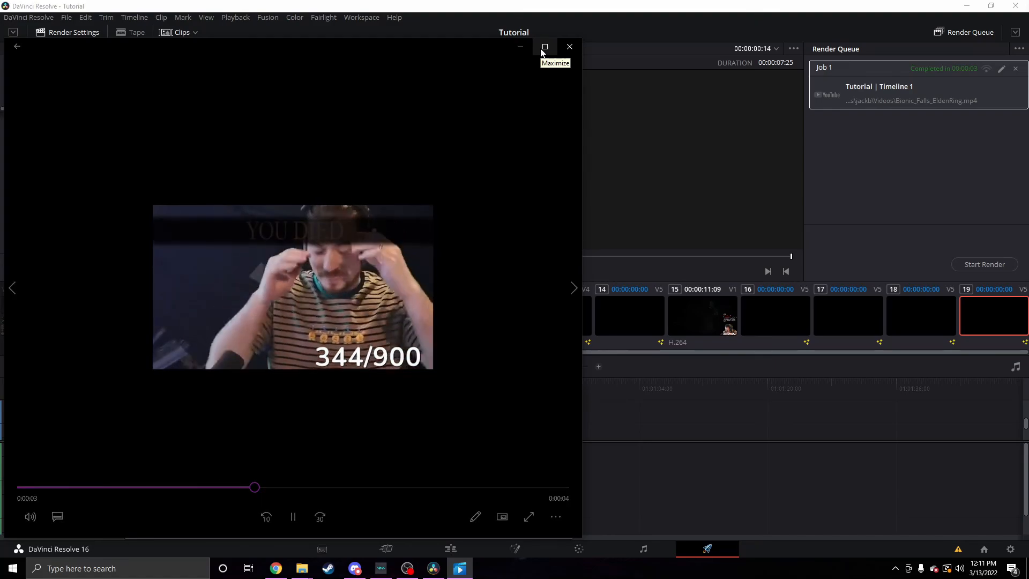
{"action": "left_click", "coordinate": [574, 49]}
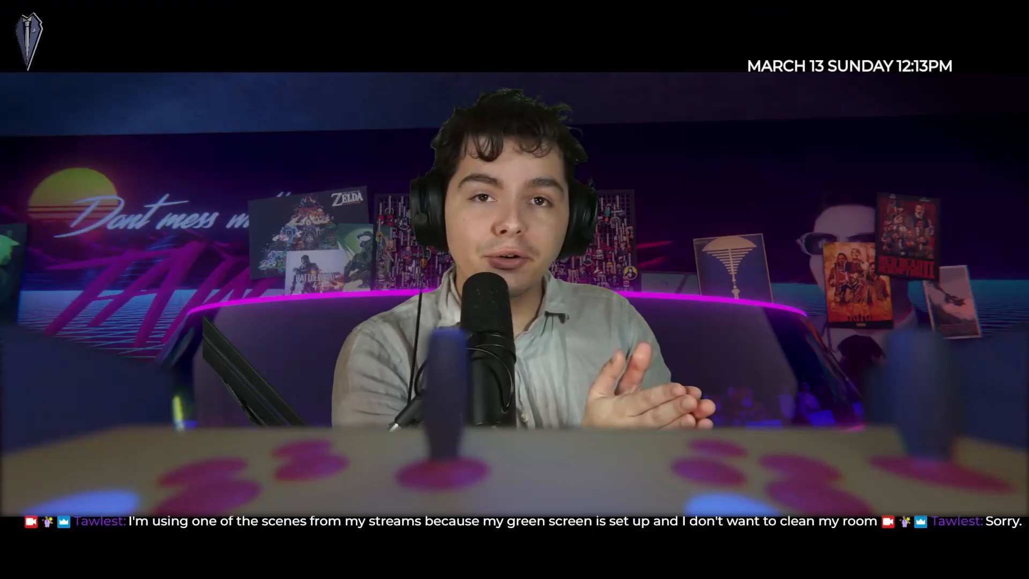